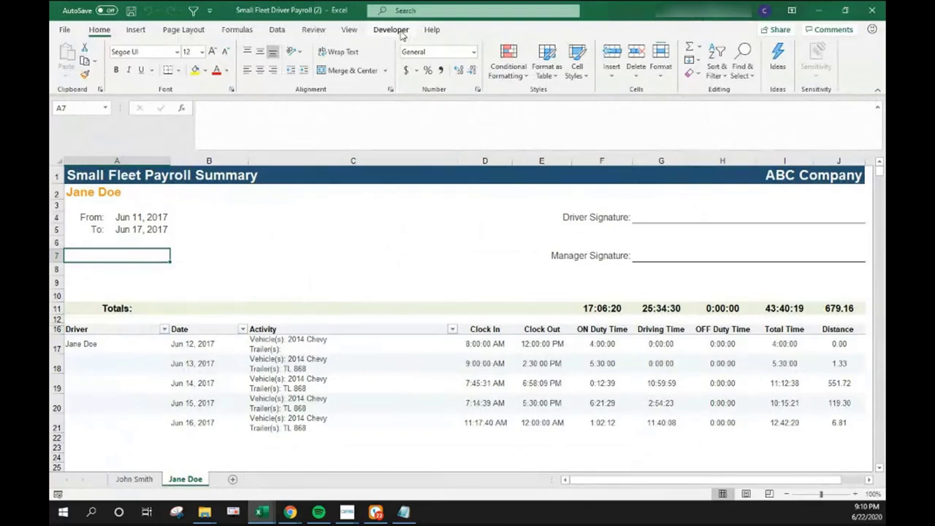
# Step: Delete the macro Macro1 from the payroll workbook
pyautogui.click(392, 30)
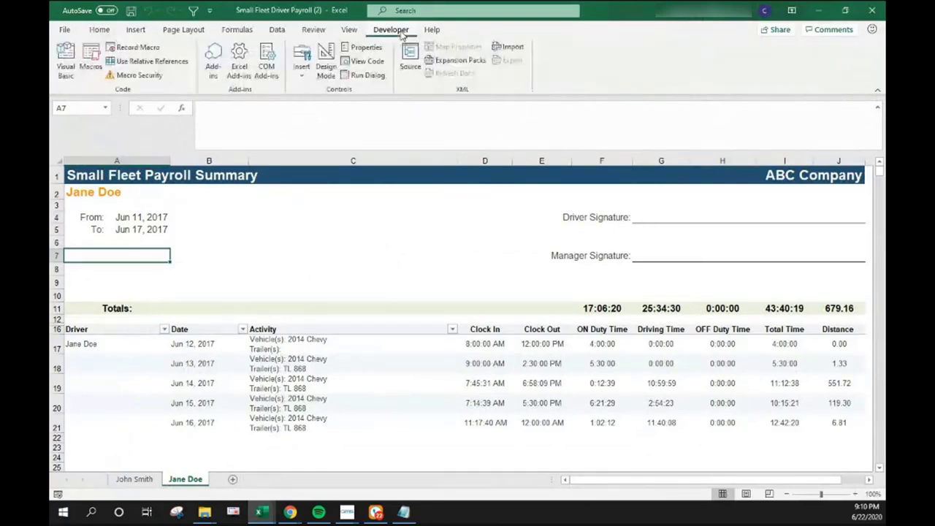
pyautogui.click(144, 344)
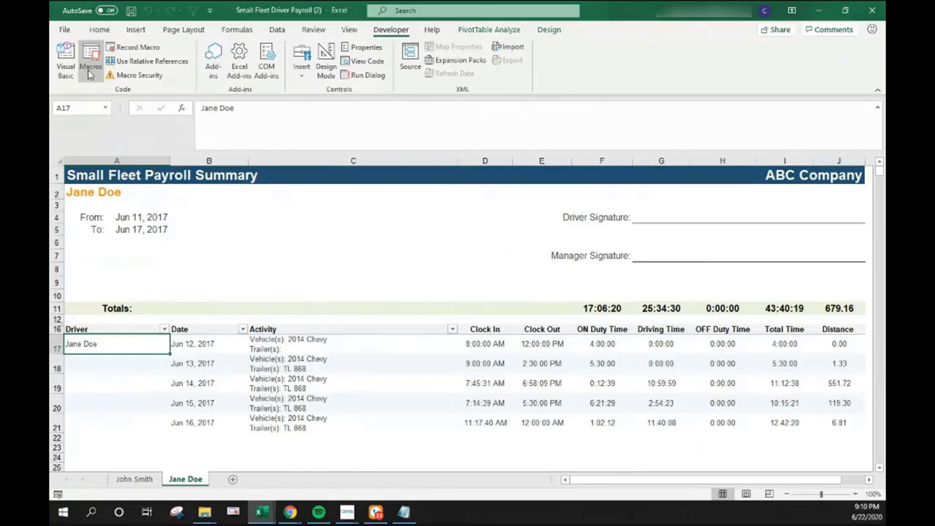
pyautogui.click(90, 73)
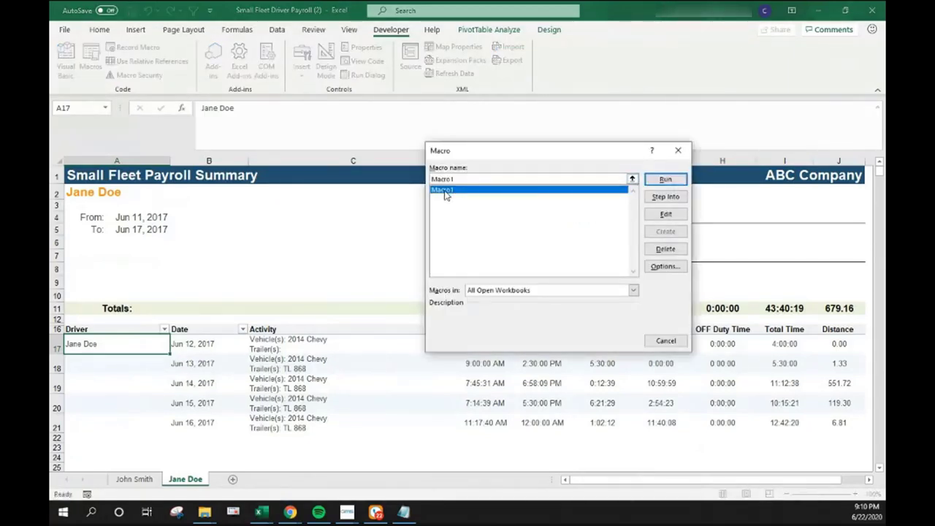
pyautogui.click(661, 251)
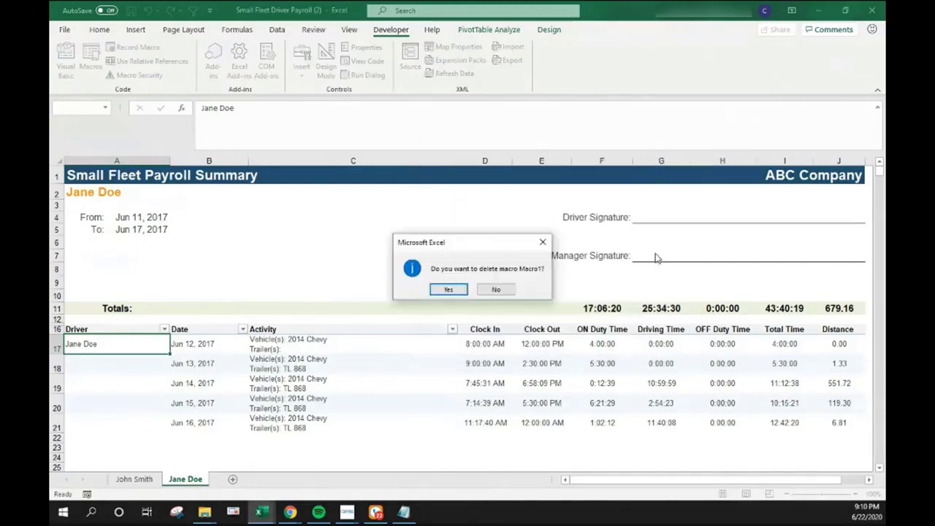
pyautogui.click(449, 290)
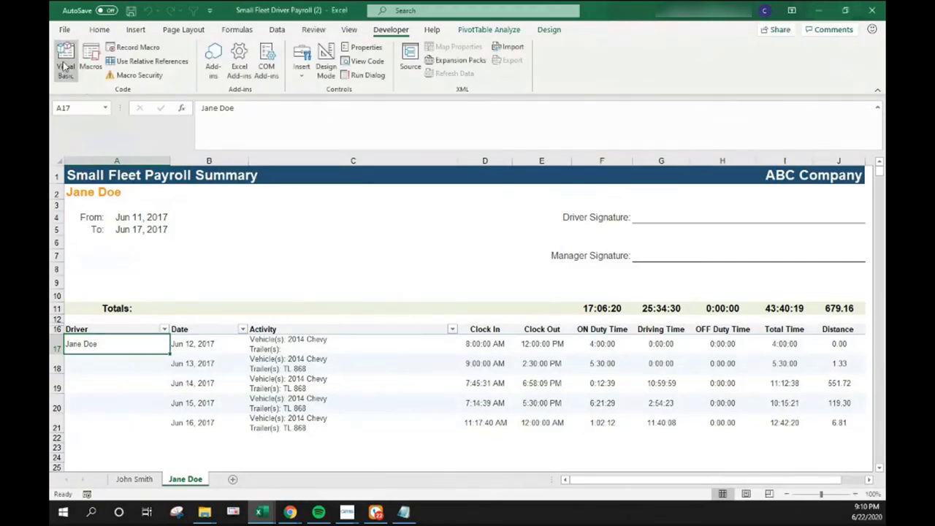
# Step: Remove the entire Workbook_Open procedure from the ThisWorkbook code module in the Visual Basic editor
pyautogui.click(64, 67)
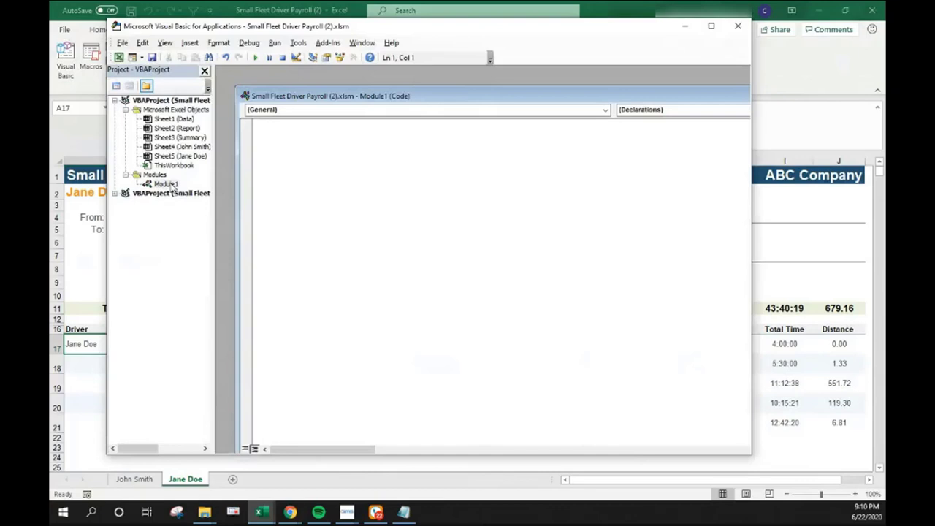
pyautogui.click(178, 167)
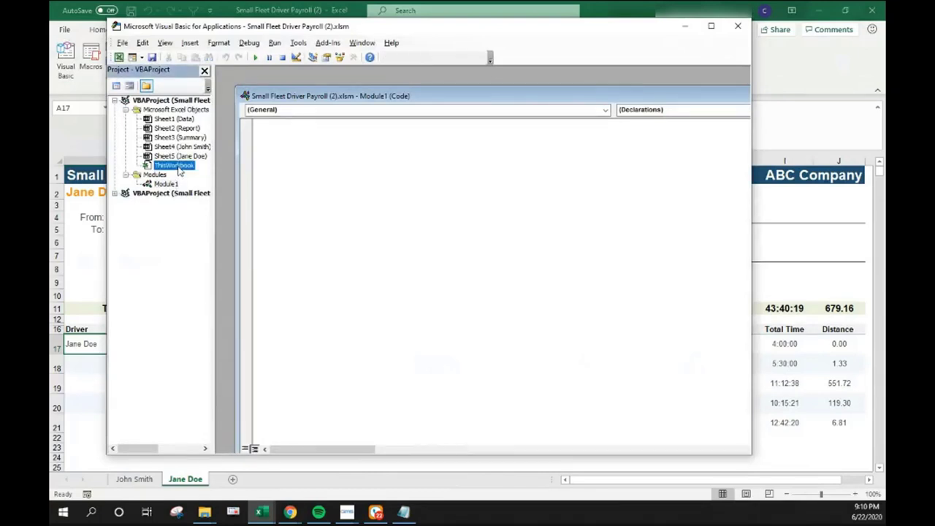
pyautogui.doubleClick(178, 166)
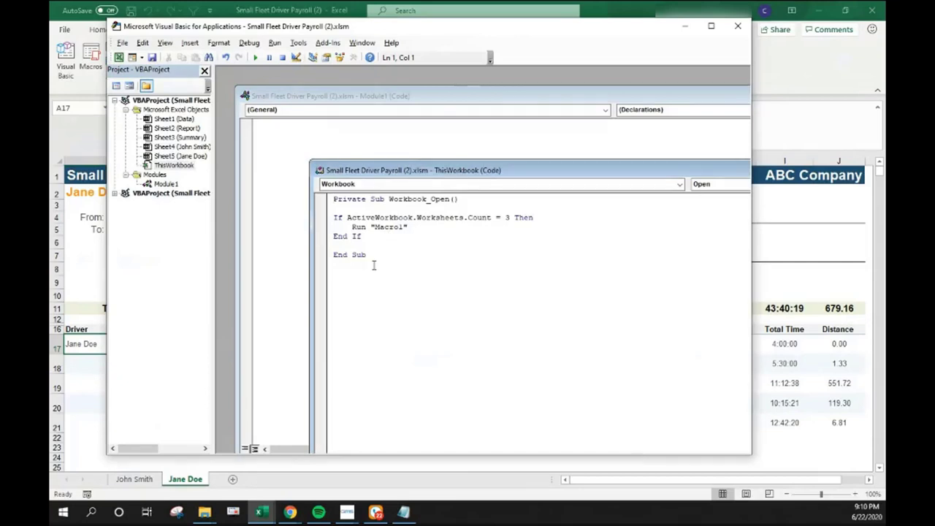
pyautogui.moveTo(373, 265); pyautogui.dragTo(318, 203)
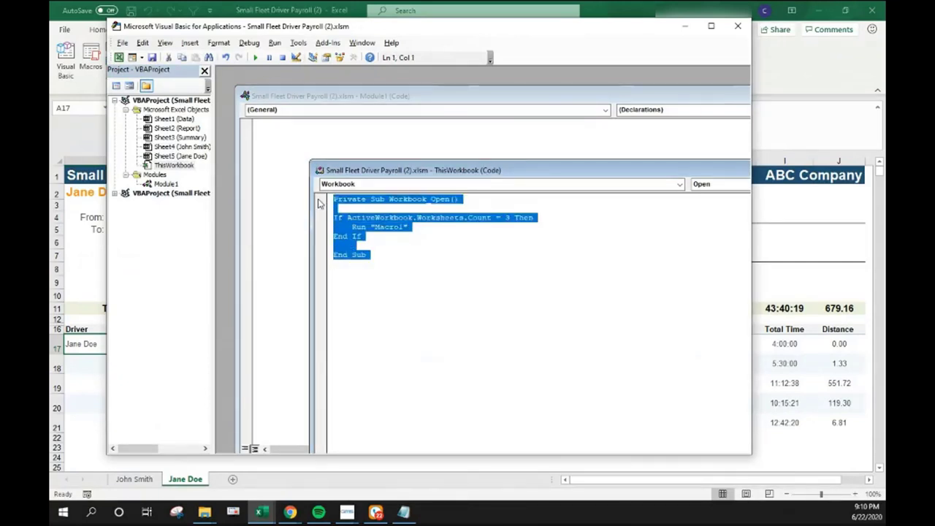
pyautogui.press('Delete')
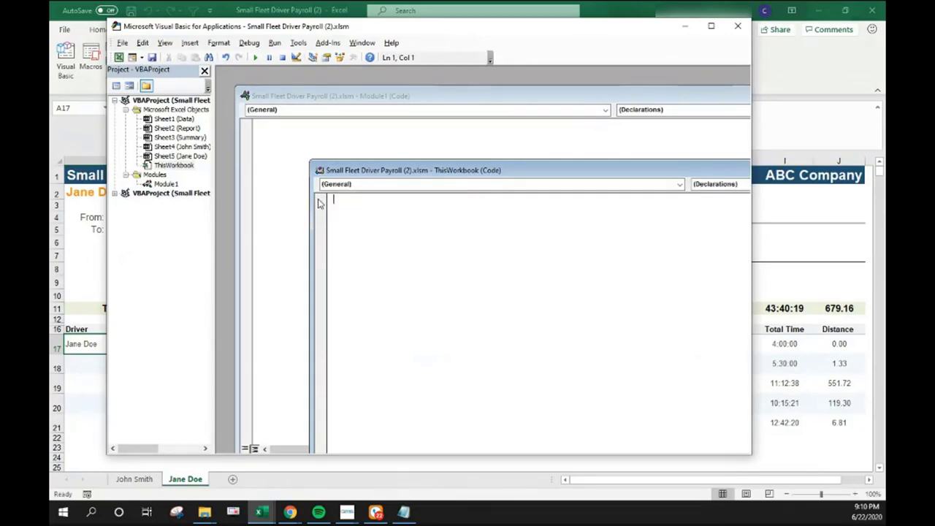
# Step: Save Small Fleet Driver Payroll (2).xlsm from the Visual Basic editor and close the editor
pyautogui.click(129, 43)
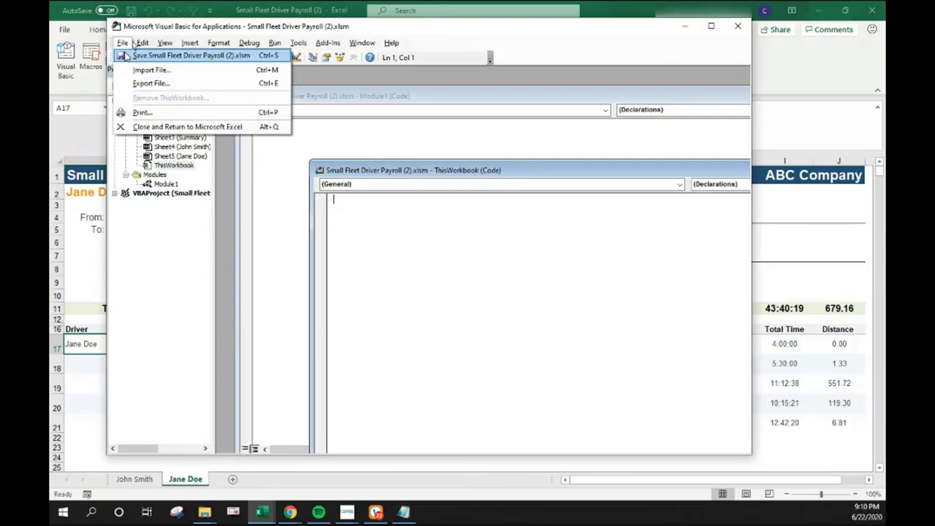
pyautogui.click(125, 55)
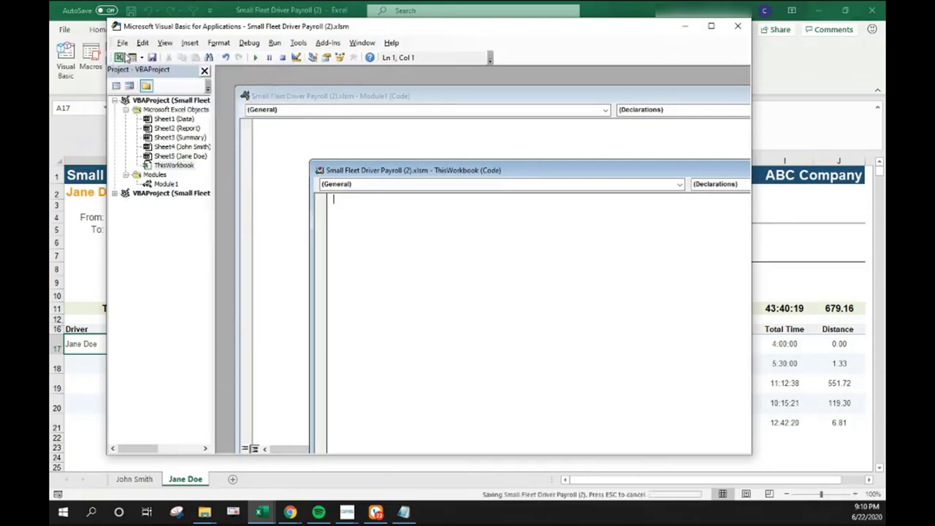
pyautogui.click(738, 27)
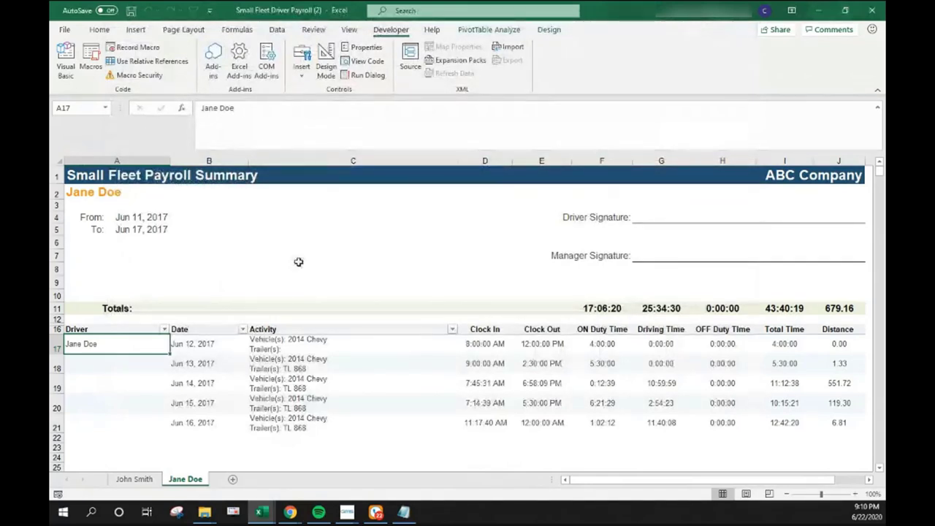
# Step: Unhide the Data, Report and Summary sheets and place Summary directly after Report
pyautogui.rightClick(181, 482)
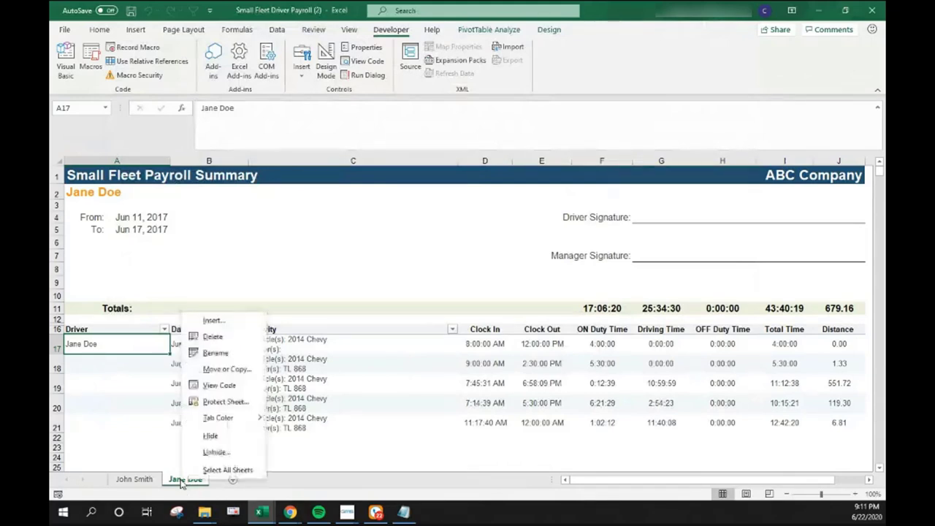
pyautogui.click(229, 454)
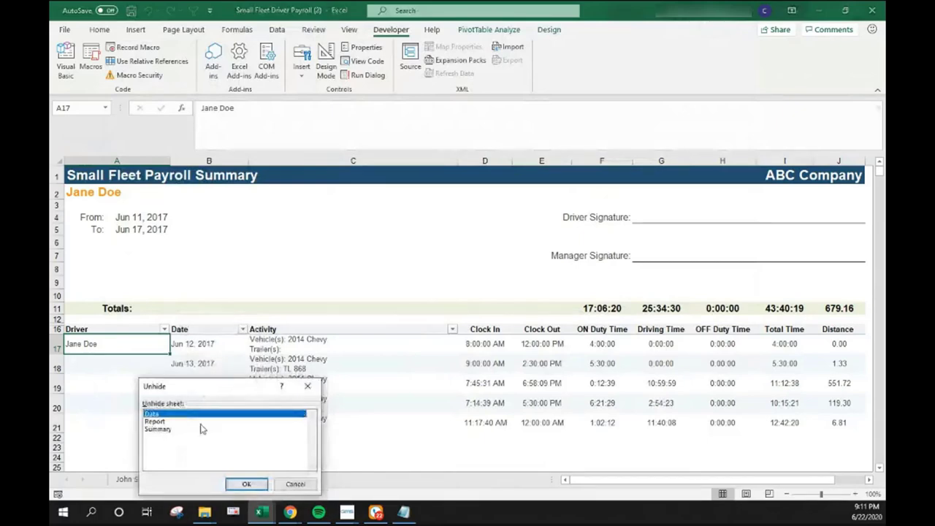
pyautogui.click(246, 484)
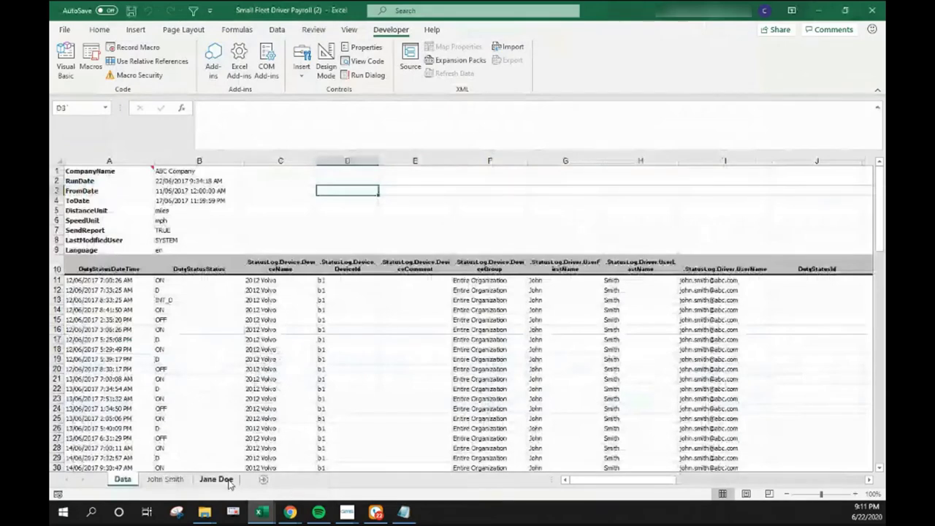
pyautogui.rightClick(228, 483)
pyautogui.click(230, 453)
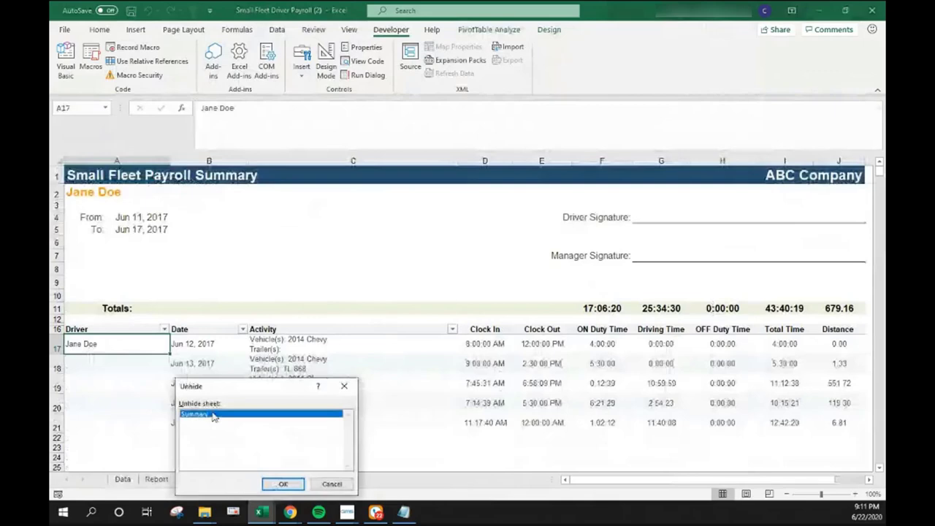
pyautogui.click(283, 483)
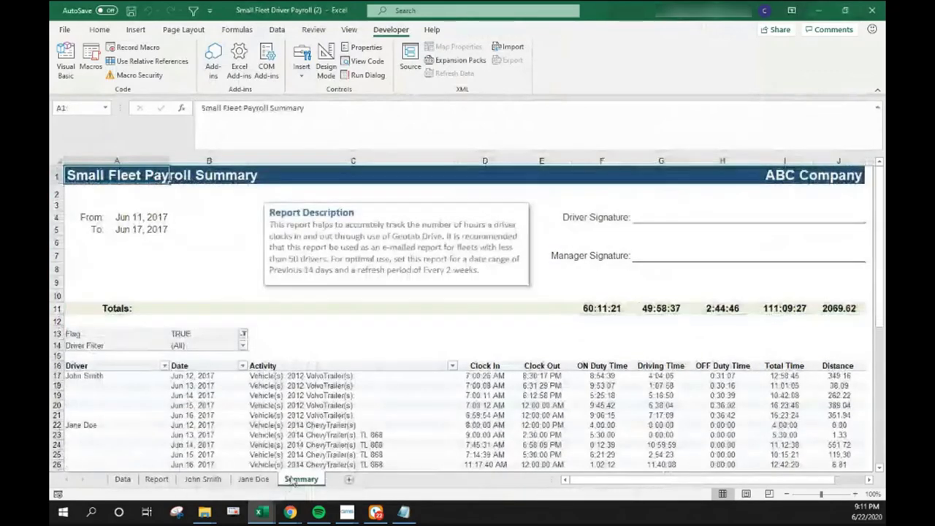
pyautogui.moveTo(292, 484); pyautogui.dragTo(179, 480)
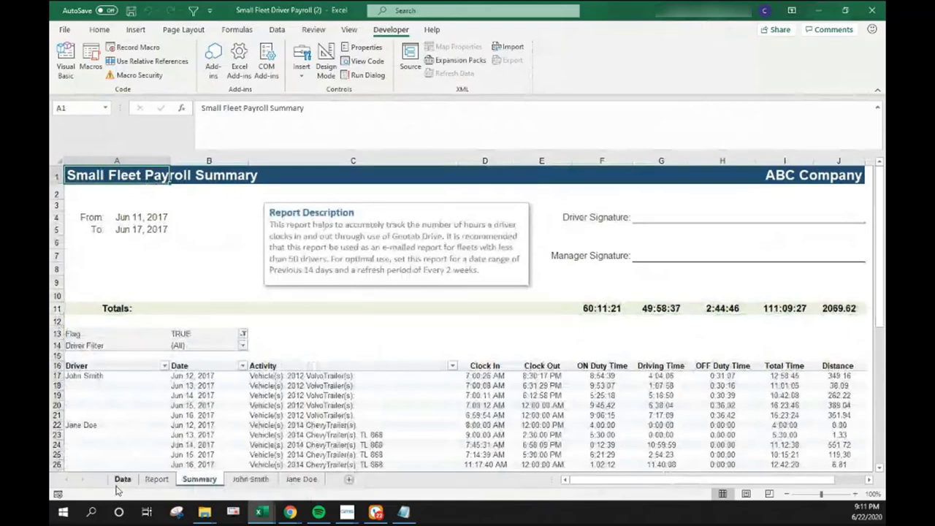
# Step: Examine the raw duty status records on Data, the logs on Report and the driver table on Summary
pyautogui.click(122, 480)
pyautogui.scroll(-2, 360, 407)
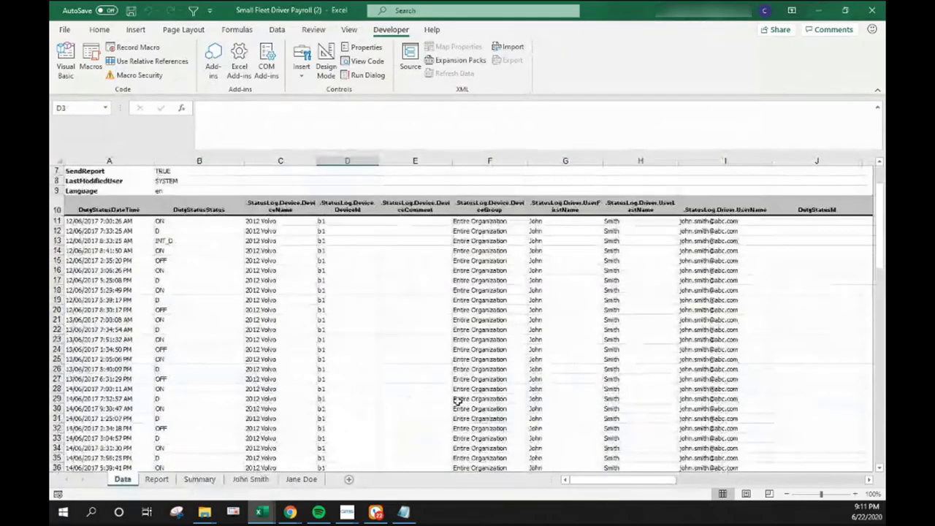
pyautogui.scroll(-8, 456, 401)
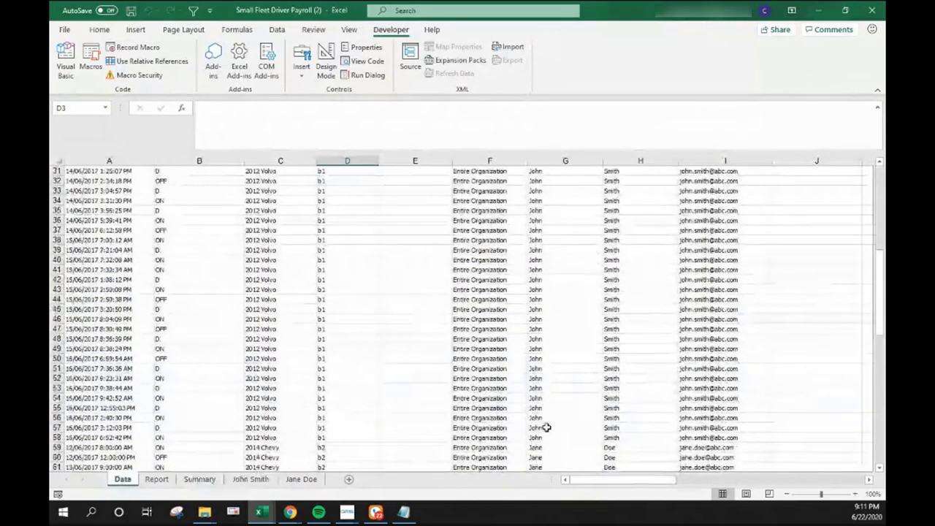
pyautogui.moveTo(602, 481); pyautogui.dragTo(631, 482)
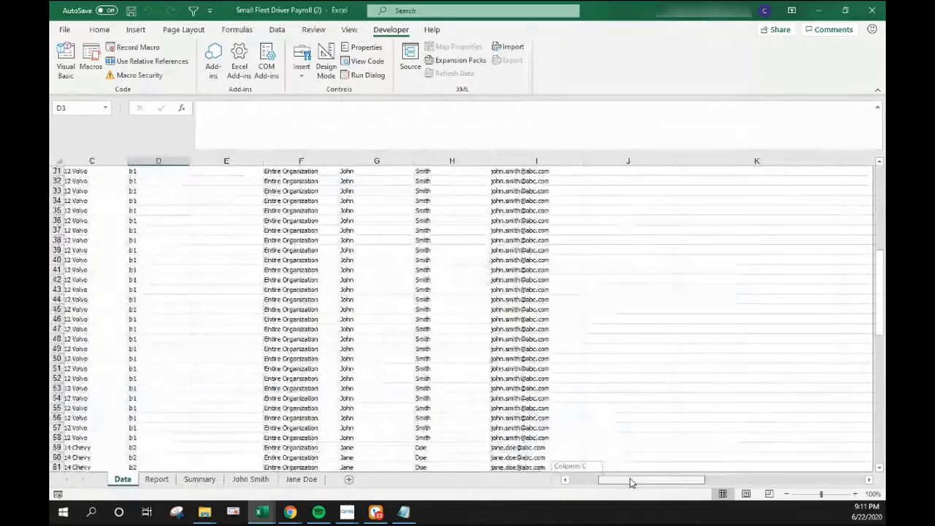
pyautogui.moveTo(632, 482); pyautogui.dragTo(606, 482)
pyautogui.click(79, 181)
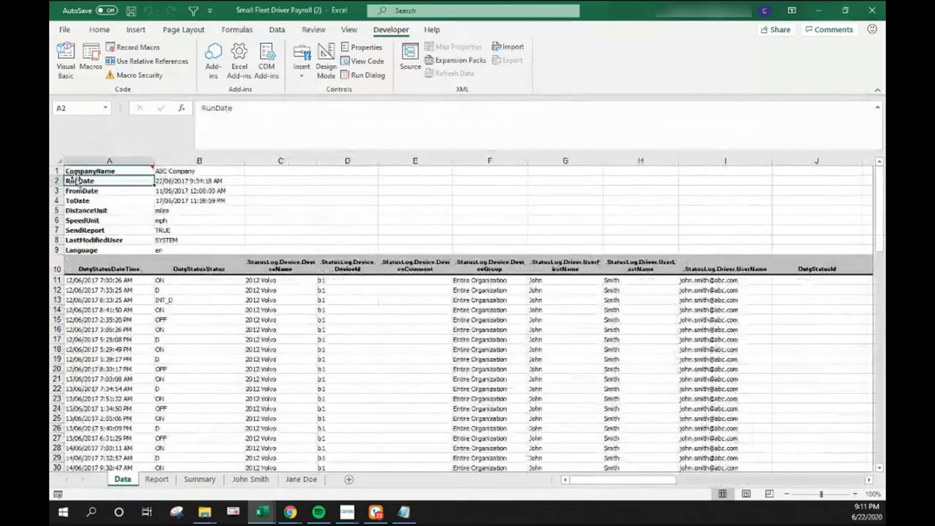
pyautogui.click(157, 479)
pyautogui.moveTo(622, 482); pyautogui.dragTo(584, 488)
pyautogui.click(80, 182)
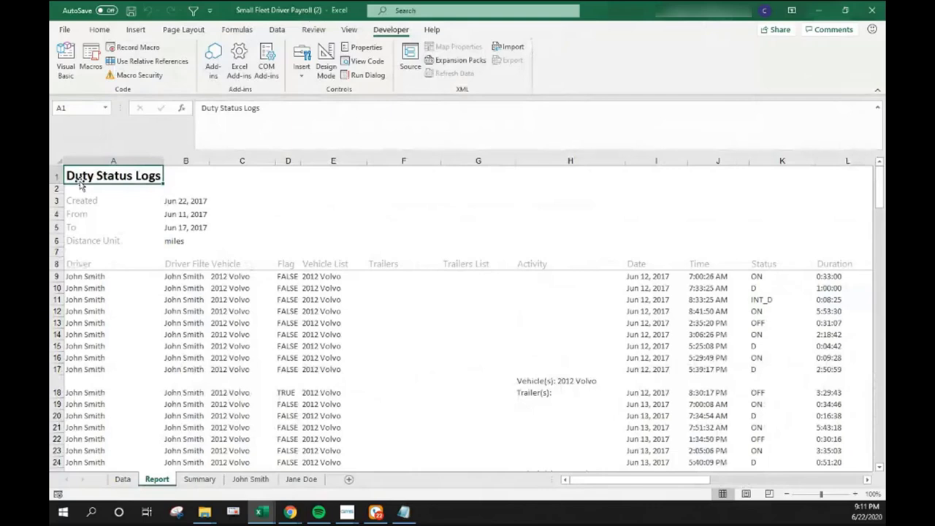
pyautogui.click(198, 480)
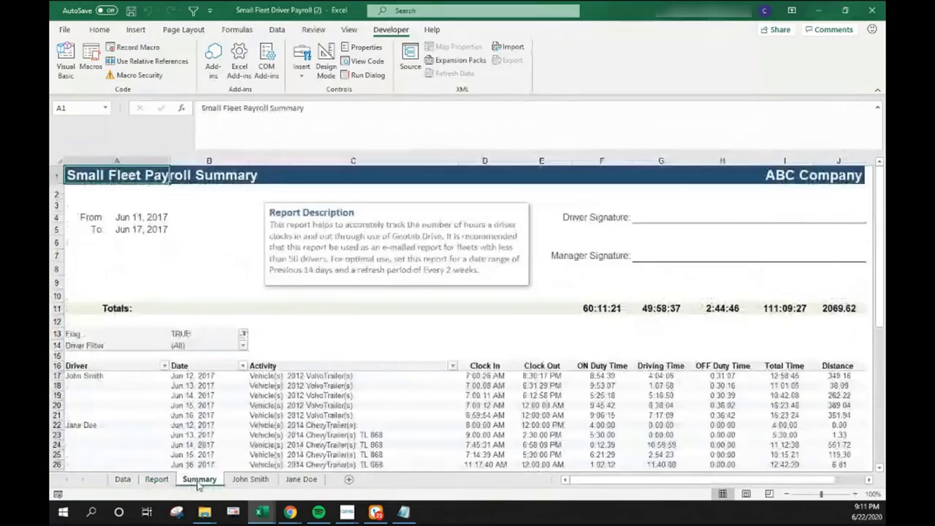
pyautogui.scroll(-2, 298, 294)
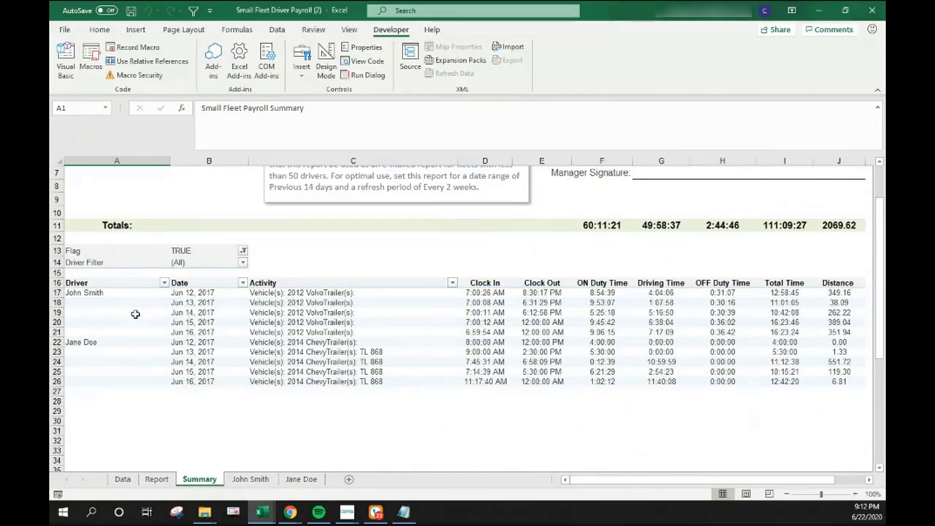
# Step: Delete the two individual driver sheets that follow the Summary sheet
pyautogui.rightClick(246, 483)
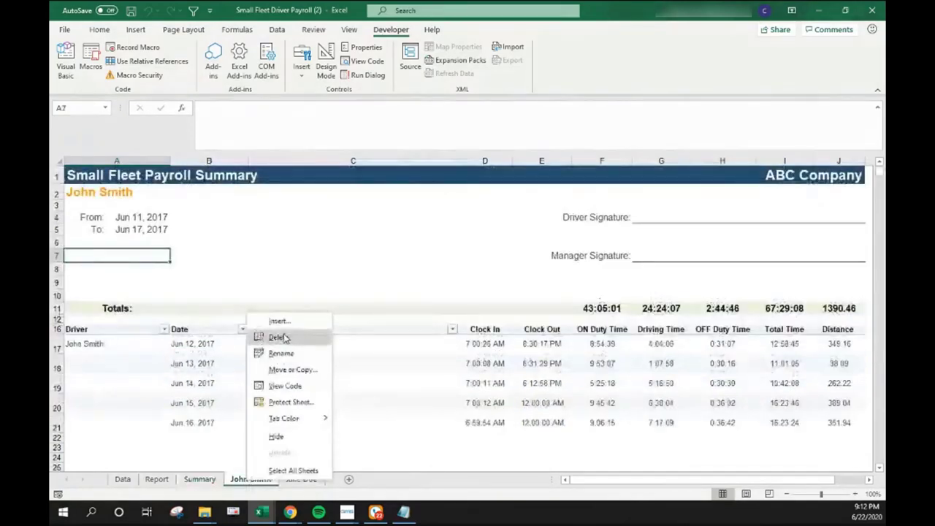
pyautogui.click(283, 337)
pyautogui.click(447, 289)
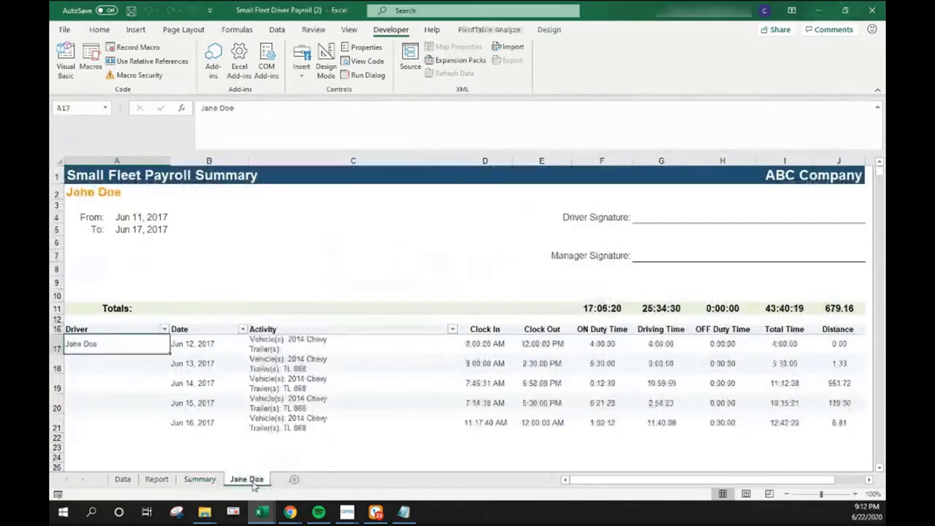
pyautogui.rightClick(253, 480)
pyautogui.click(292, 338)
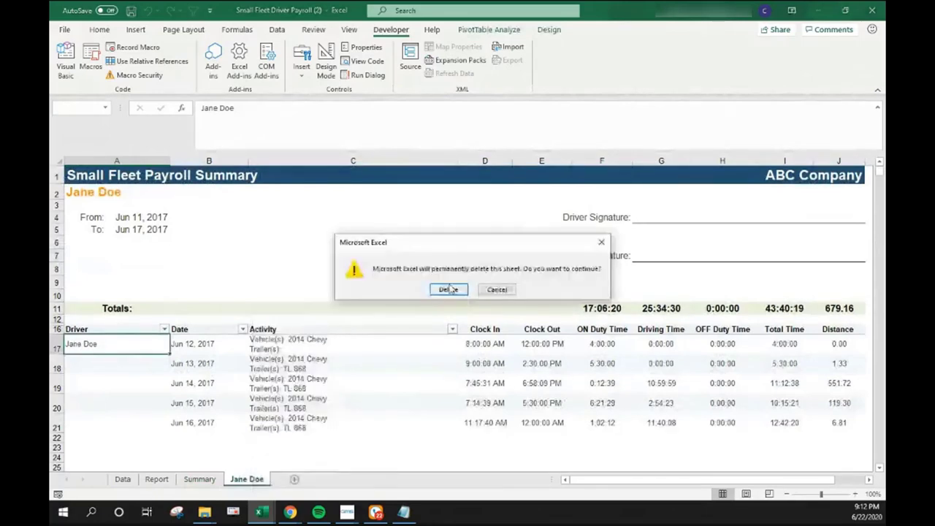
pyautogui.click(447, 288)
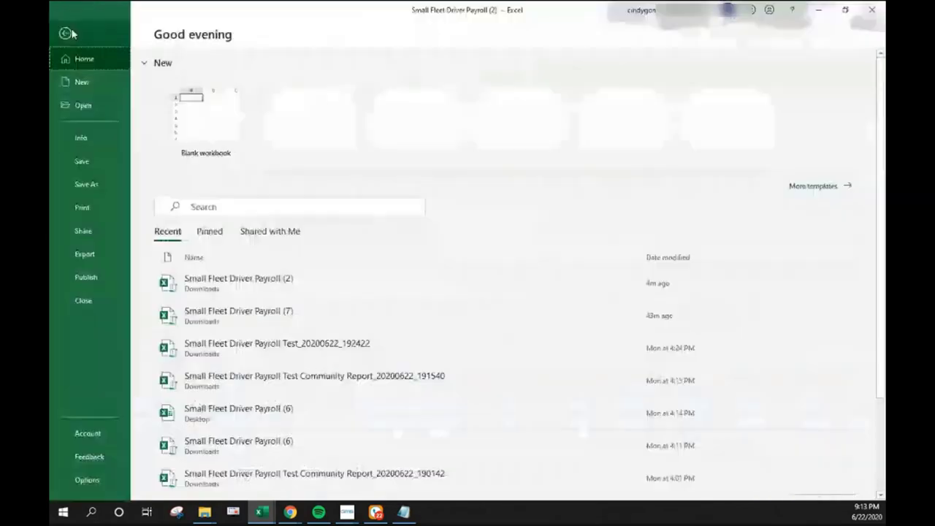
# Step: Save the workbook to the Desktop as a macro-free Excel Workbook named community
pyautogui.click(69, 31)
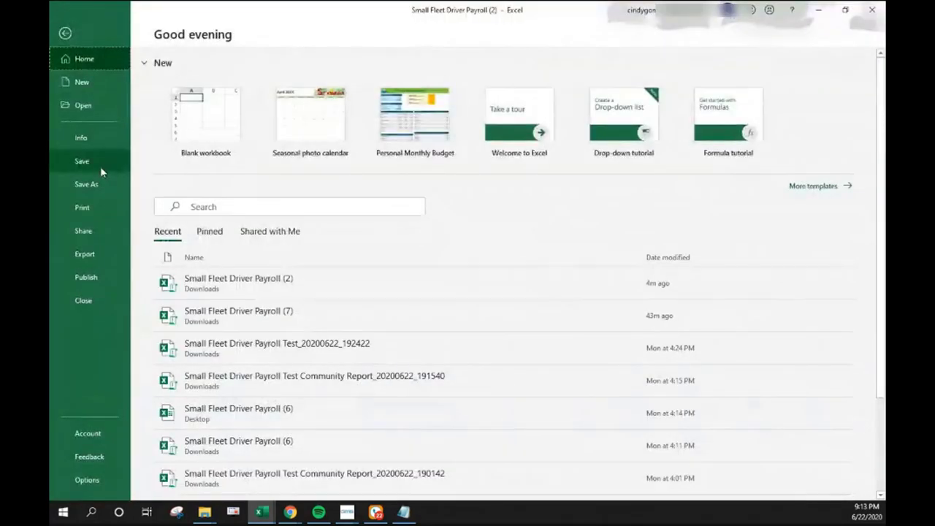
pyautogui.click(88, 187)
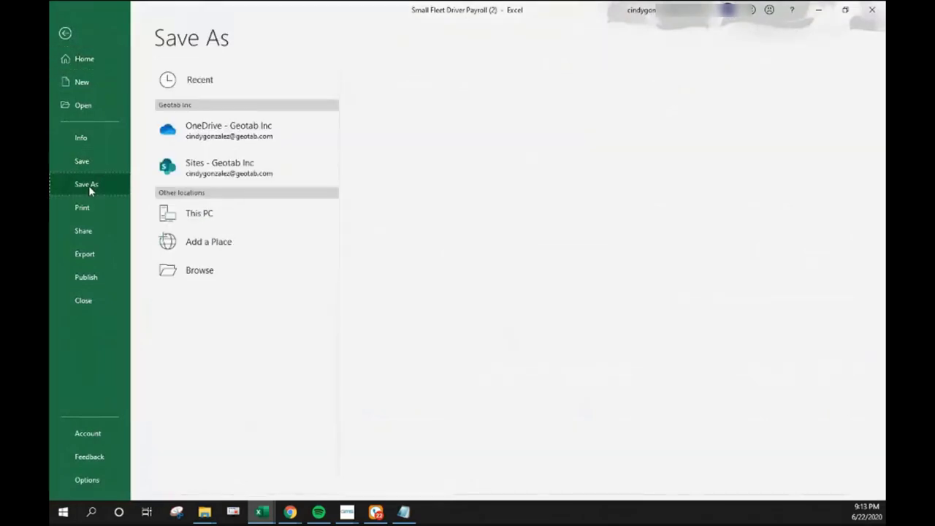
pyautogui.click(215, 266)
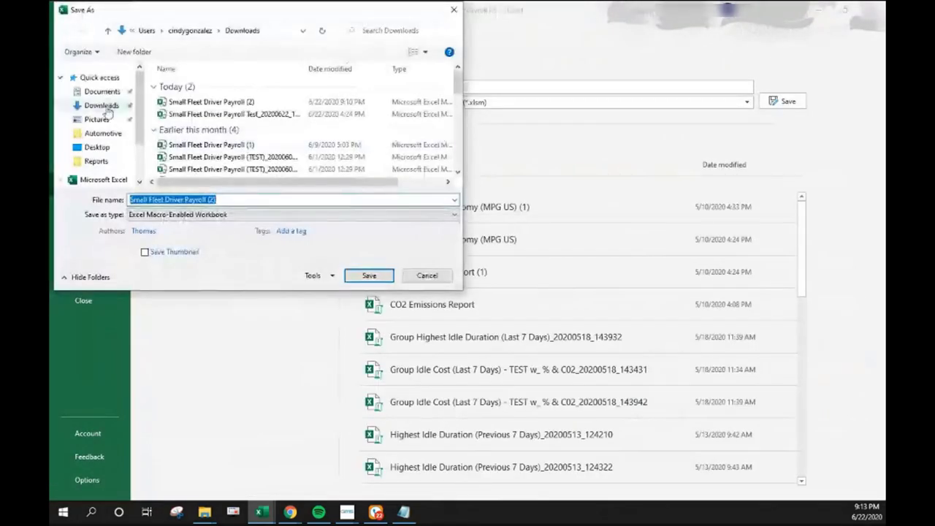
pyautogui.click(97, 147)
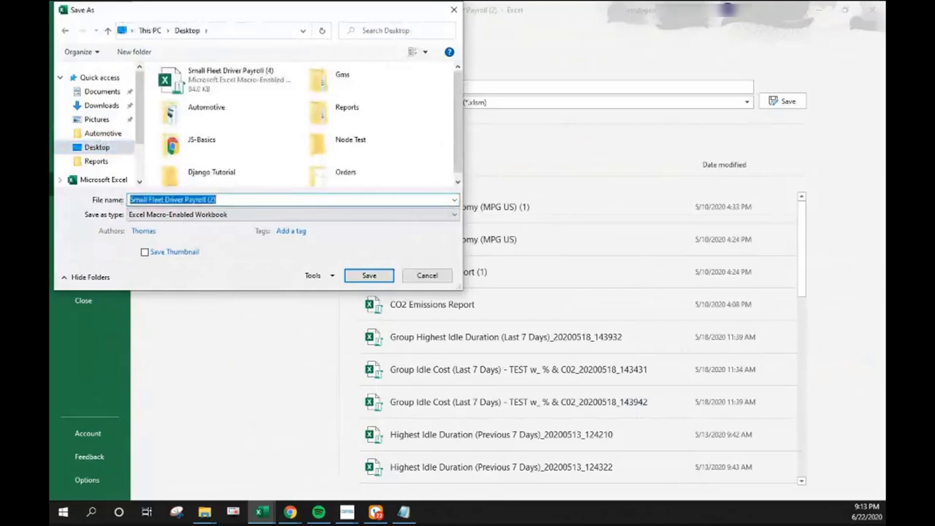
pyautogui.write('commu')
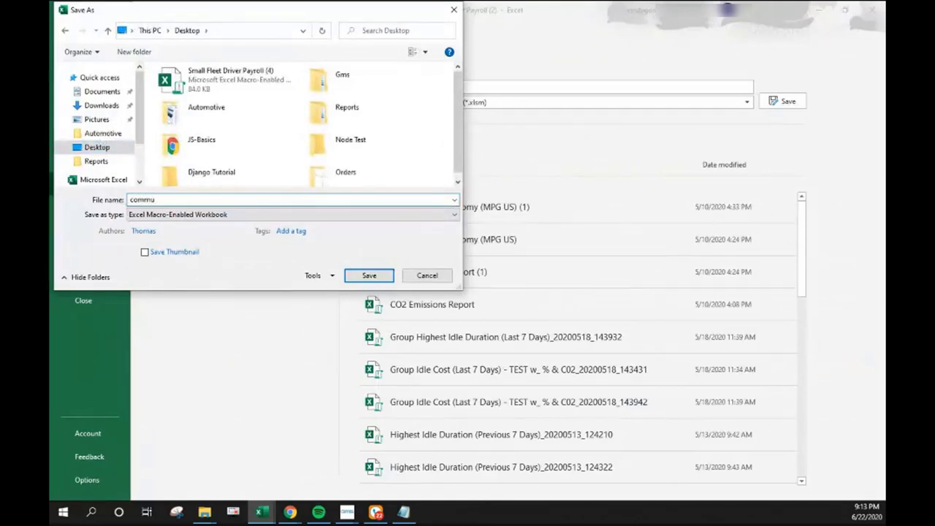
pyautogui.write('nityu=')
pyautogui.press('BackSpace')
pyautogui.press('BackSpace')
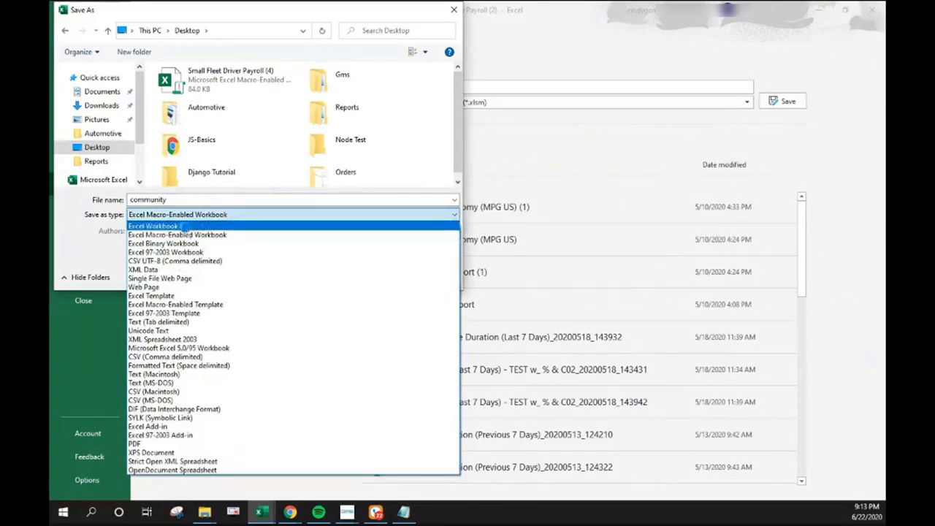
pyautogui.click(182, 226)
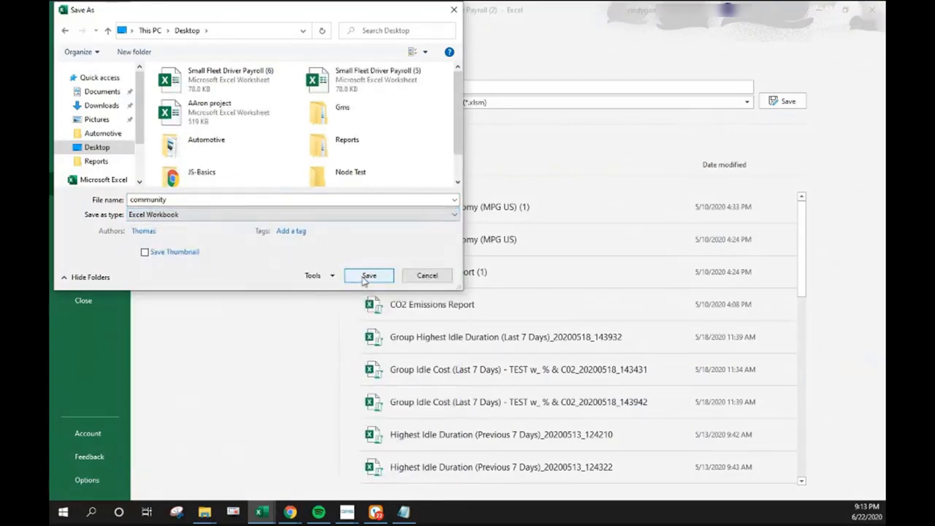
pyautogui.click(368, 277)
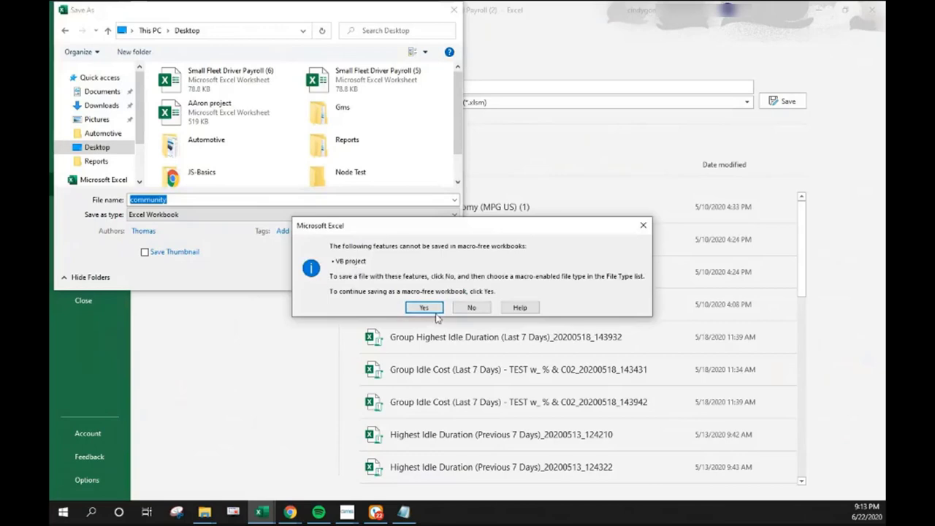
pyautogui.click(436, 316)
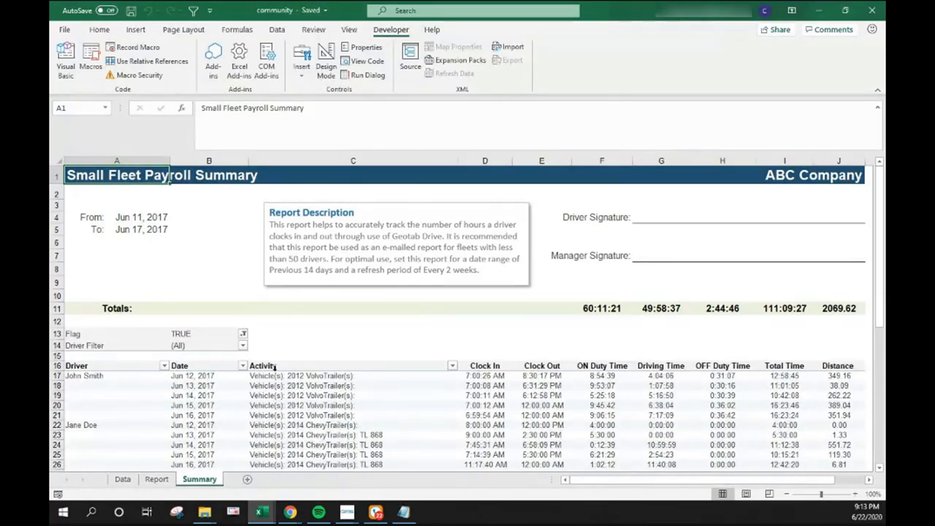
# Step: Switch to MyGeotab, open Report Views and upload the community Excel file from the Desktop as a custom report
pyautogui.click(817, 10)
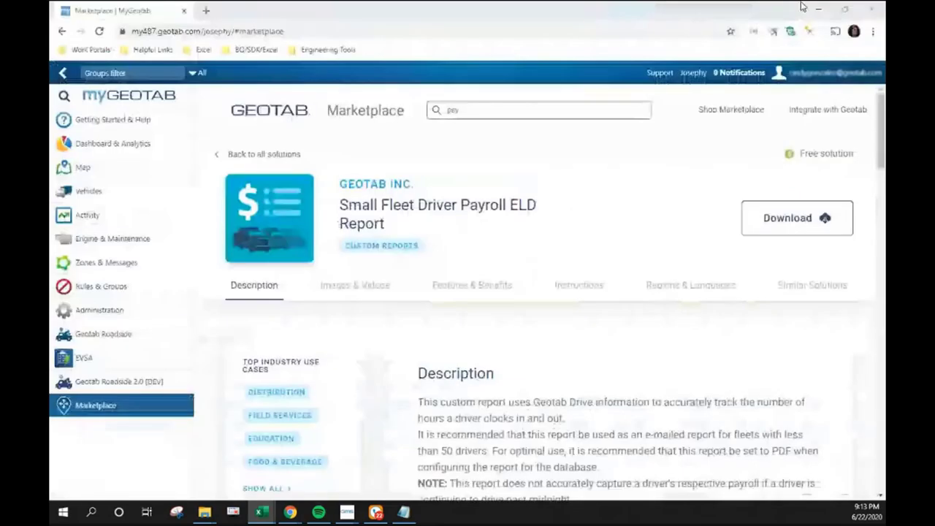
pyautogui.click(117, 312)
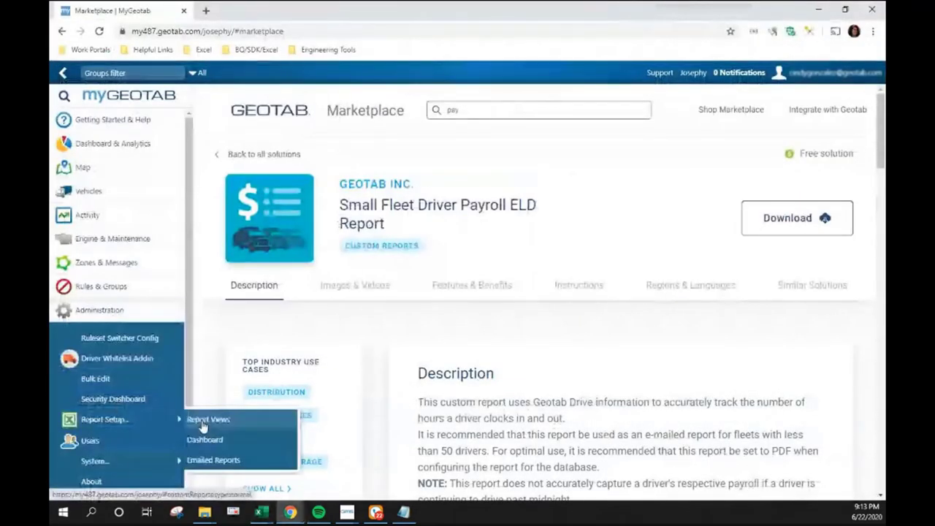
pyautogui.click(196, 417)
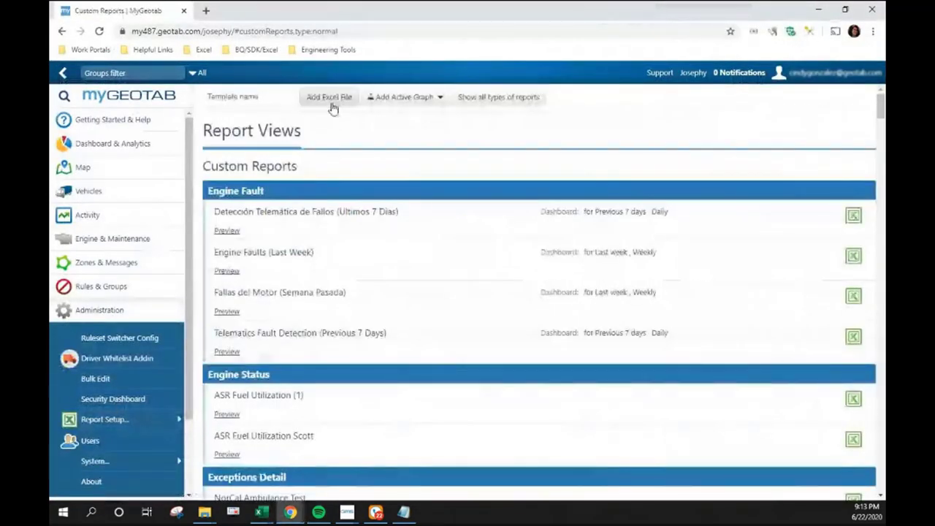
pyautogui.click(330, 102)
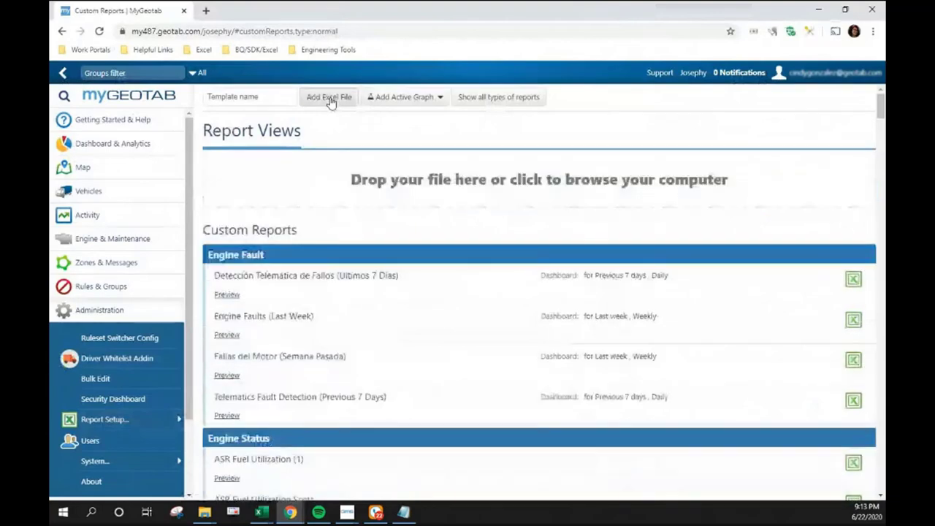
pyautogui.click(408, 175)
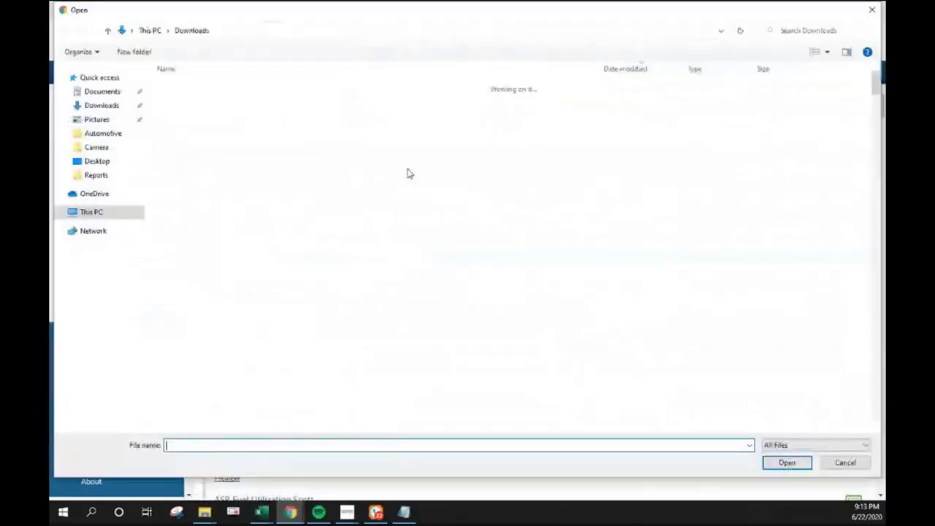
pyautogui.click(102, 162)
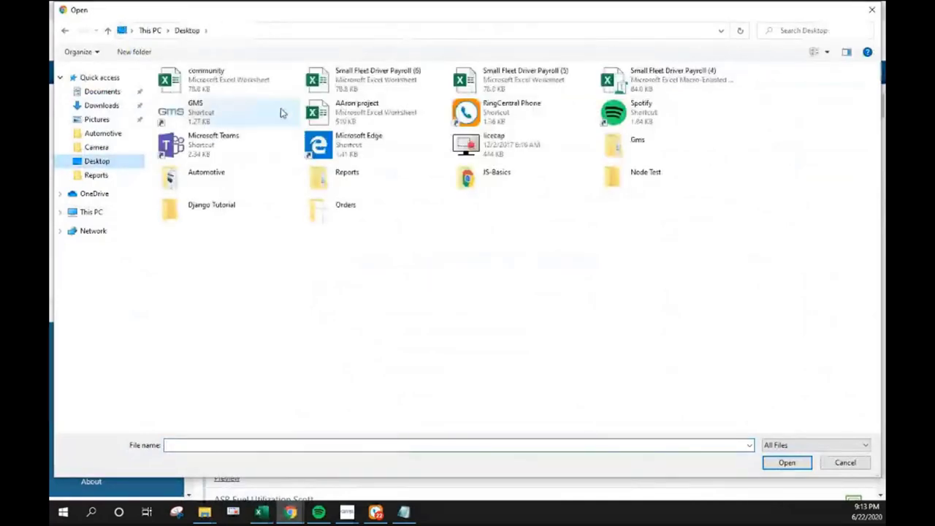
pyautogui.click(241, 83)
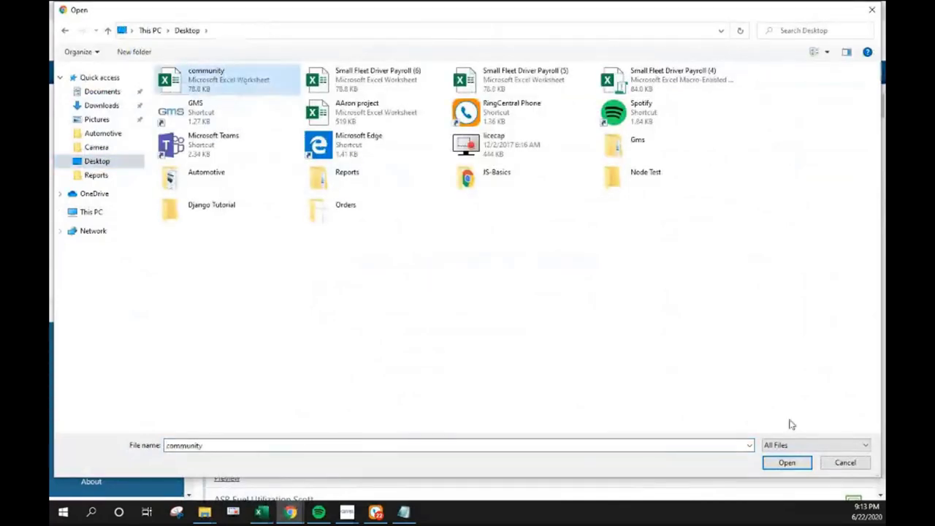
pyautogui.click(790, 465)
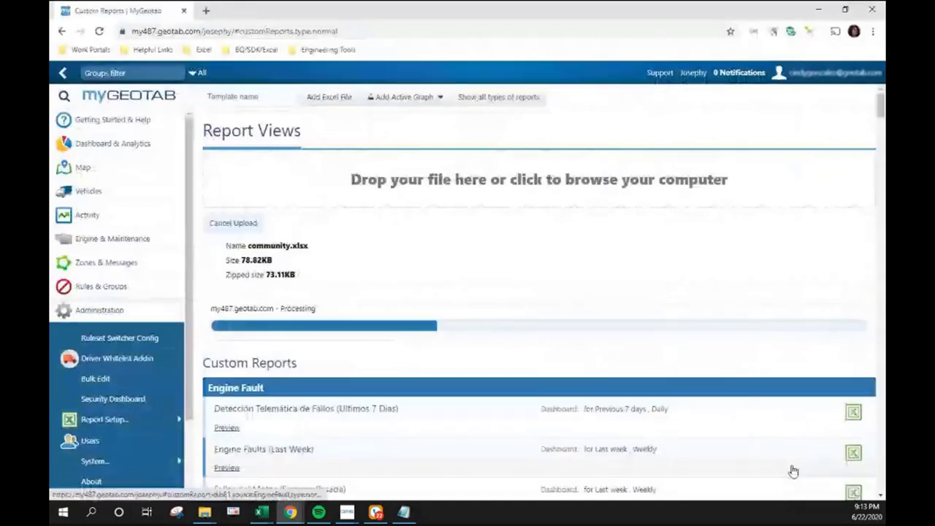
# Step: Rename the uploaded report as community TEST Report
pyautogui.click(284, 130)
pyautogui.write('TEST')
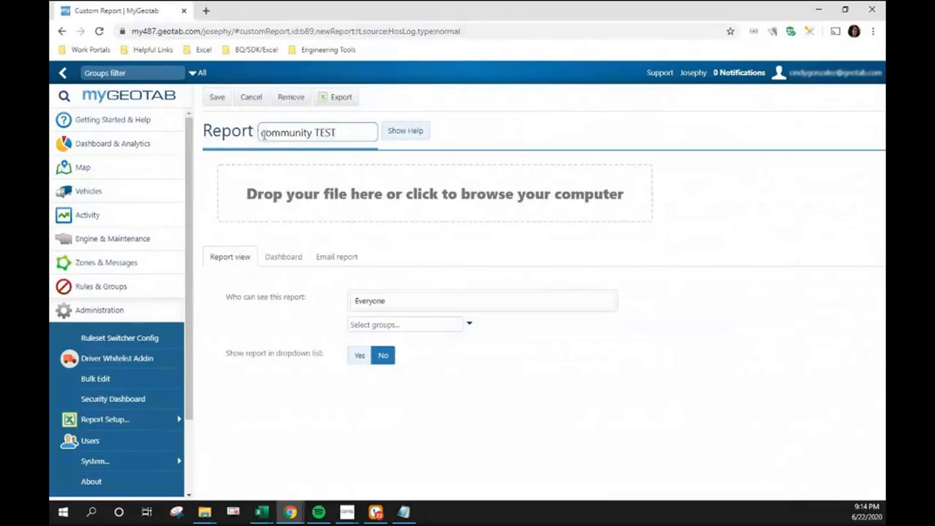
pyautogui.click(337, 133)
pyautogui.write('REPORT')
pyautogui.press('BackSpace')
pyautogui.press('BackSpace')
pyautogui.press('BackSpace')
pyautogui.press('BackSpace')
pyautogui.press('BackSpace')
pyautogui.write('eport')
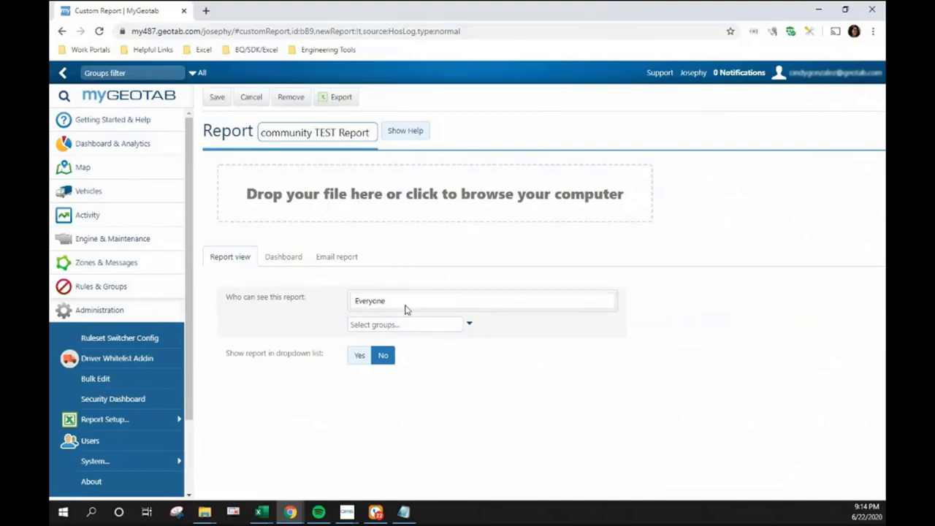
# Step: Show the report in the dropdown list and set its report view statuses to the ON, OFF, D, SB, INT_PC, INT_D, PC, YM option
pyautogui.click(363, 356)
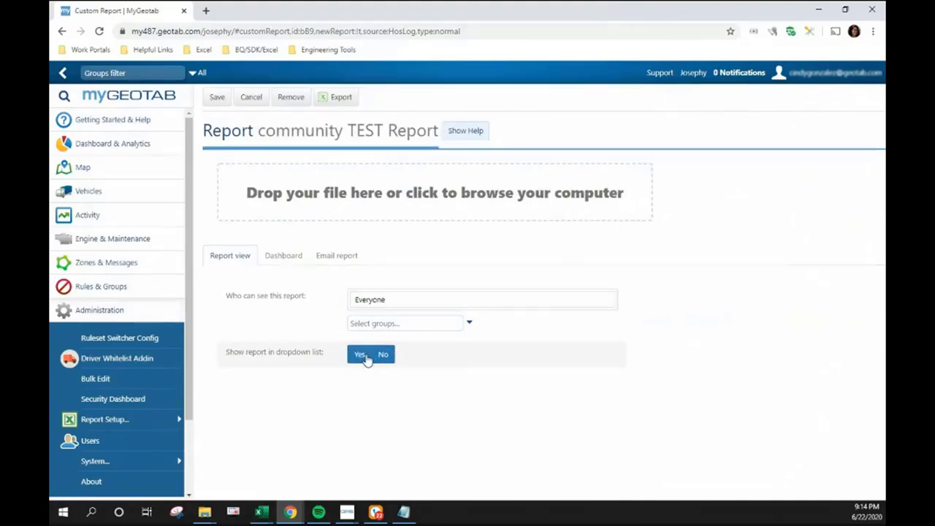
pyautogui.click(429, 474)
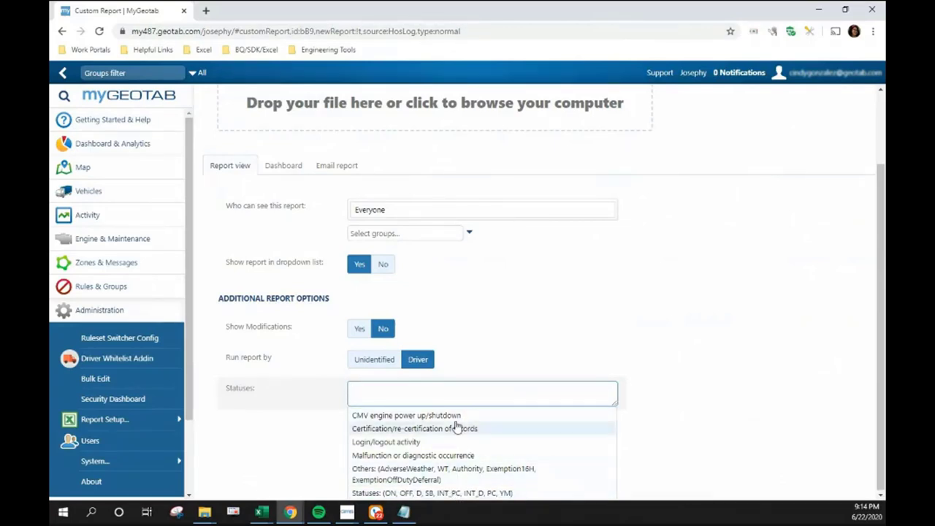
pyautogui.click(472, 495)
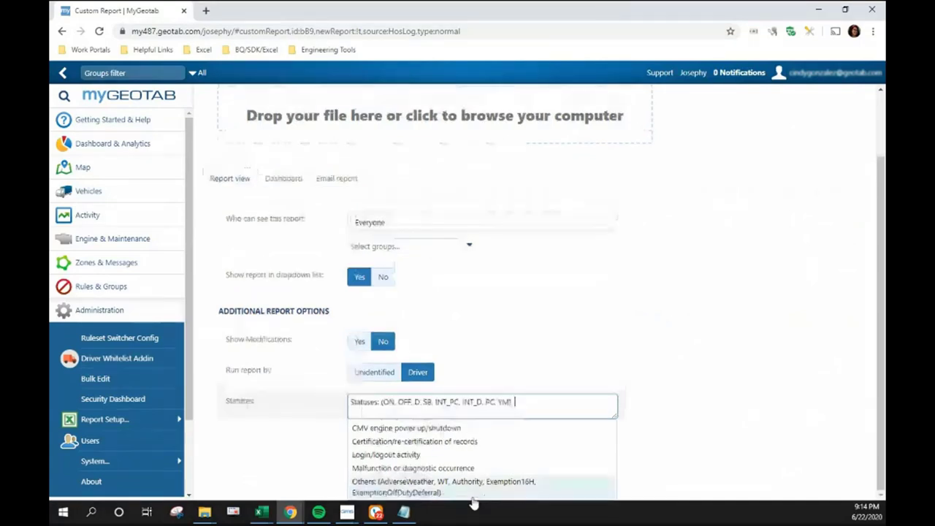
pyautogui.scroll(1, 684, 283)
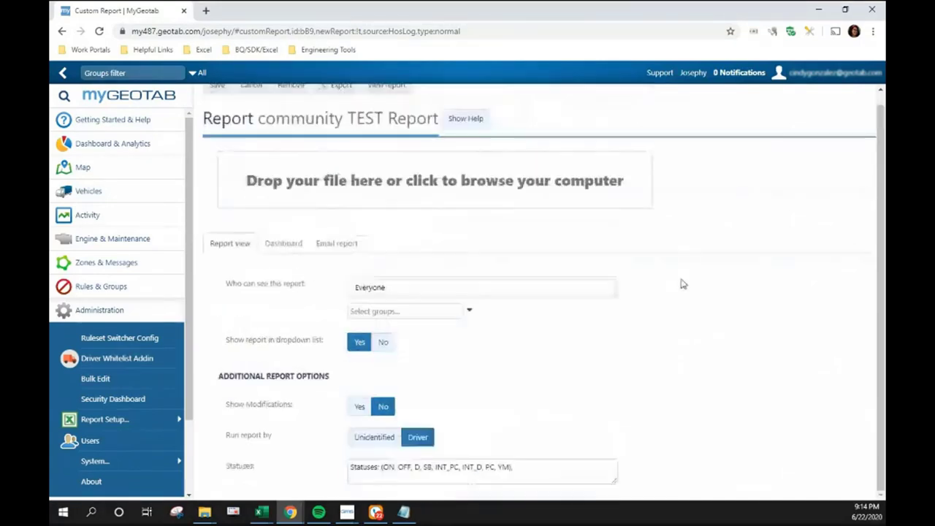
# Step: Enable the report's dashboard graphic and set its dashboard viewers to Company group
pyautogui.click(289, 244)
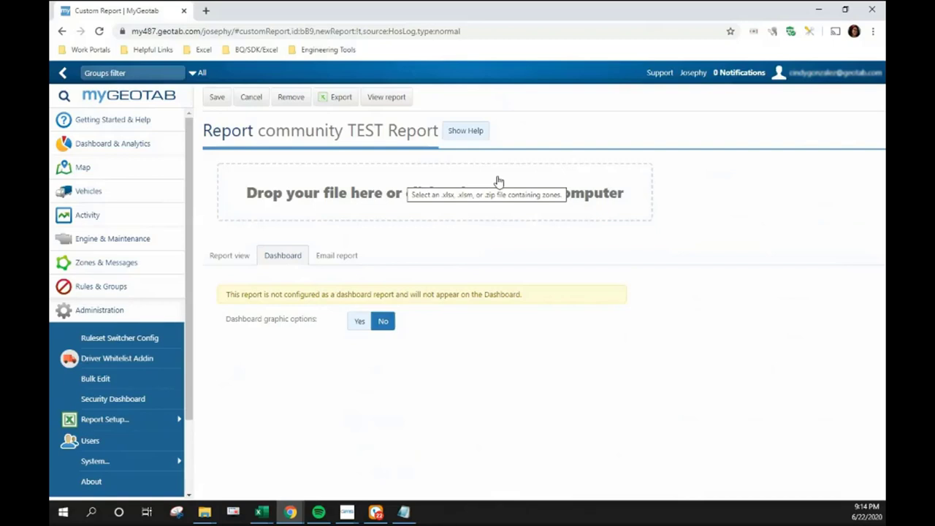
pyautogui.click(360, 322)
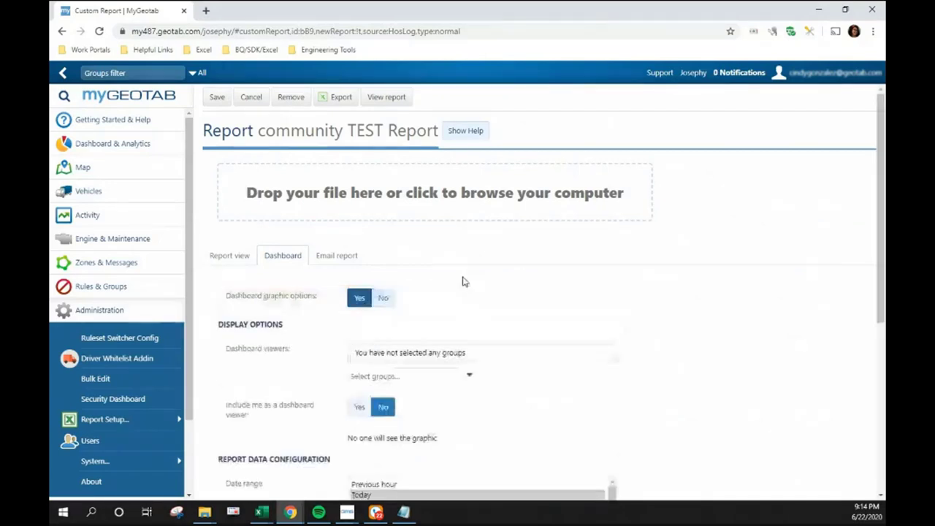
pyautogui.scroll(-1, 463, 278)
pyautogui.scroll(-1, 467, 272)
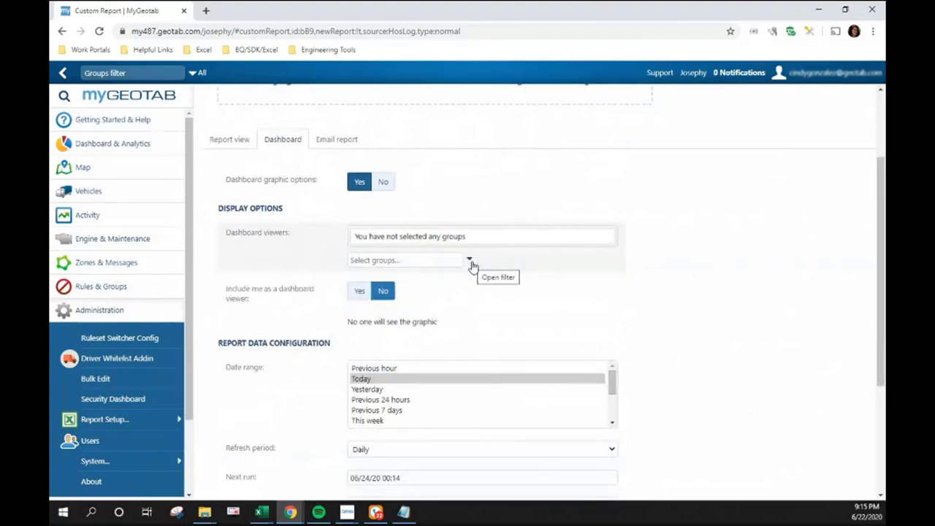
pyautogui.click(470, 262)
pyautogui.click(447, 285)
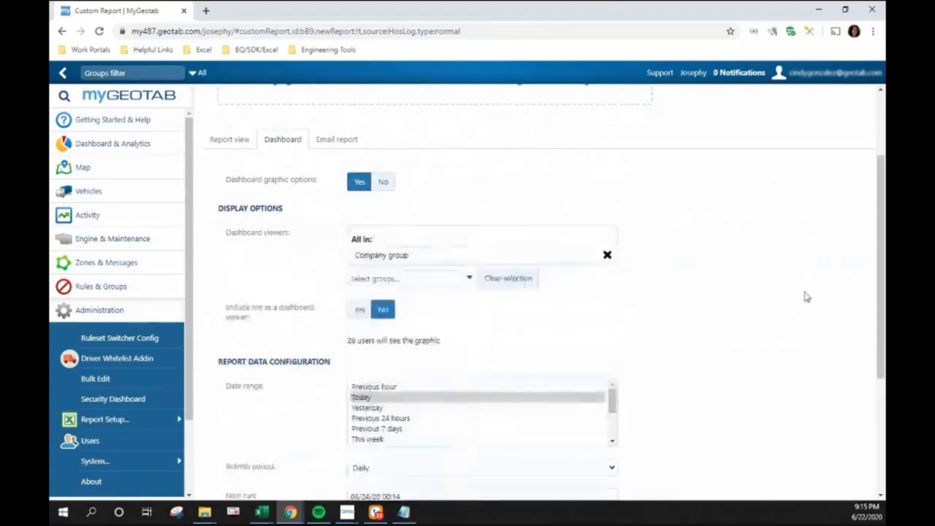
# Step: Set the dashboard report's date range to Previous 7 days and its refresh period to Daily
pyautogui.scroll(-2, 774, 289)
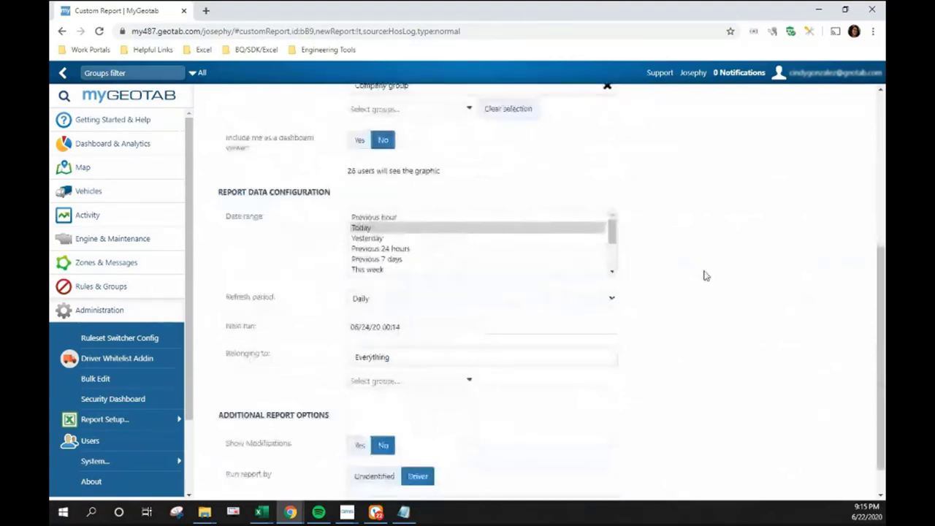
pyautogui.click(467, 255)
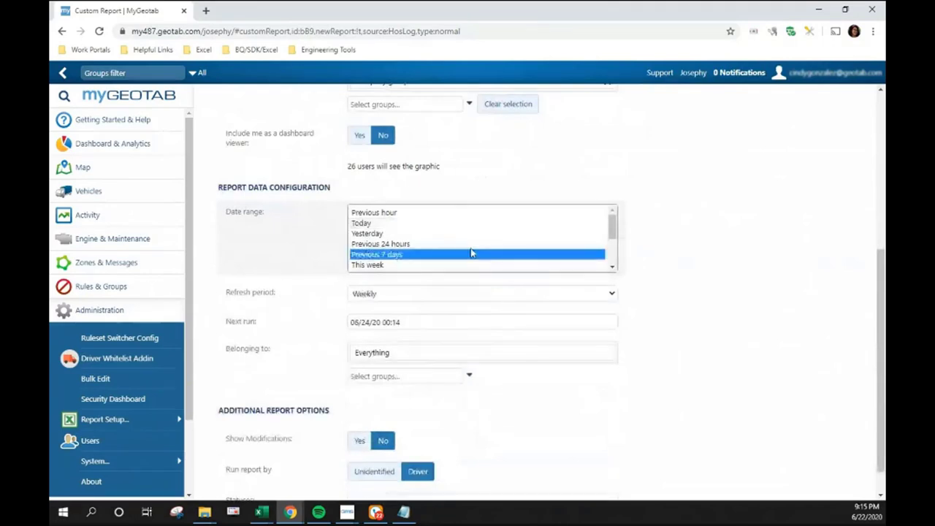
pyautogui.click(404, 293)
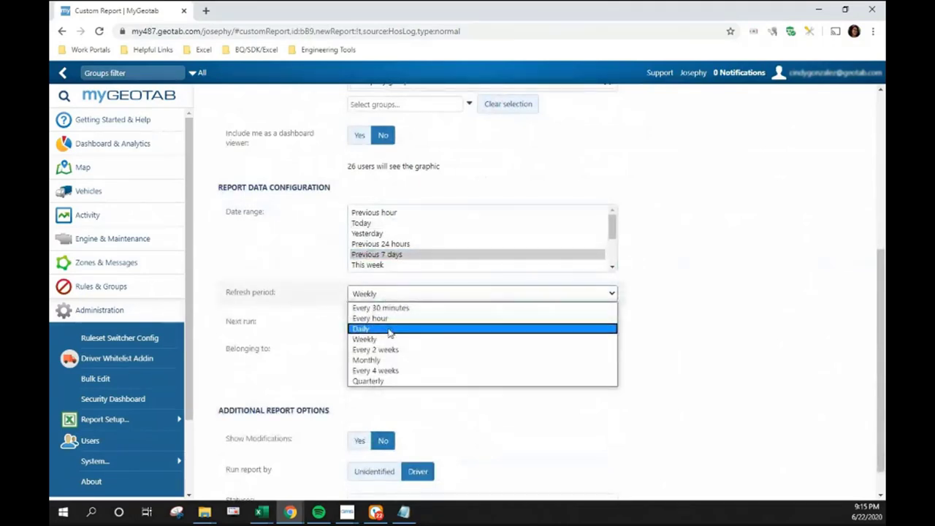
pyautogui.click(389, 330)
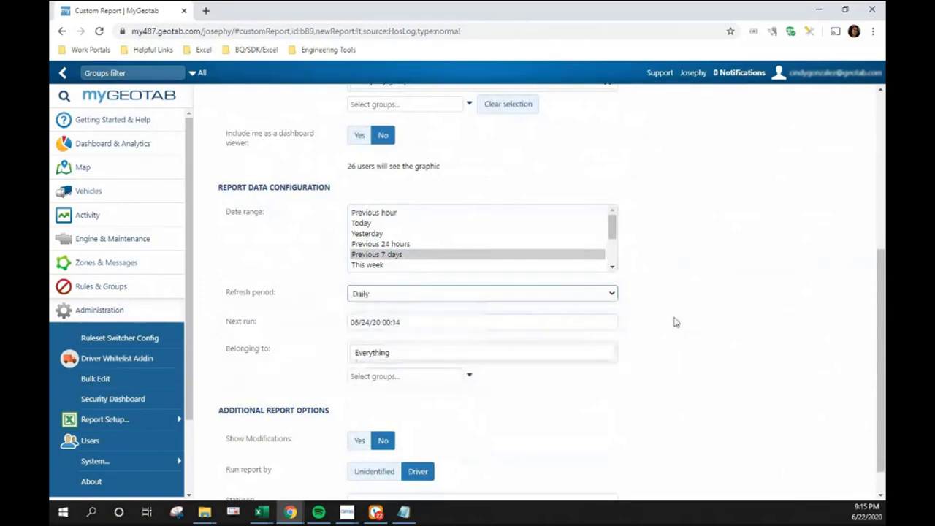
# Step: Set the dashboard report's statuses to the ON, OFF, D, SB, INT_PC, INT_D, PC, YM option and save the report
pyautogui.scroll(-1, 674, 323)
pyautogui.scroll(-1, 674, 324)
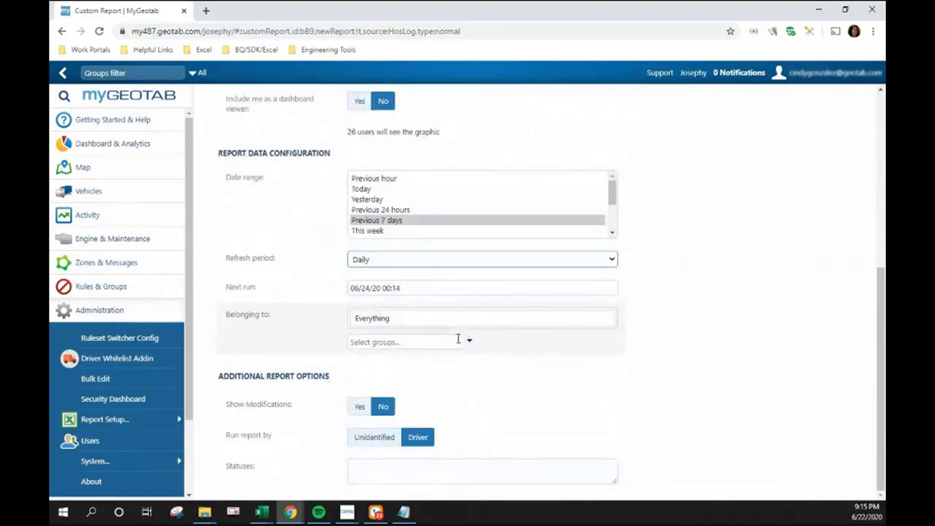
pyautogui.click(424, 470)
pyautogui.click(431, 493)
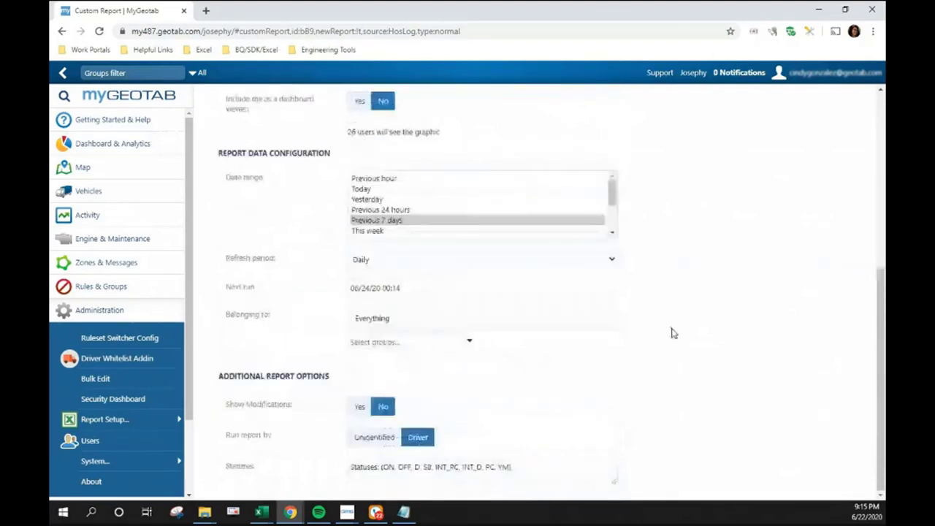
pyautogui.scroll(3, 674, 333)
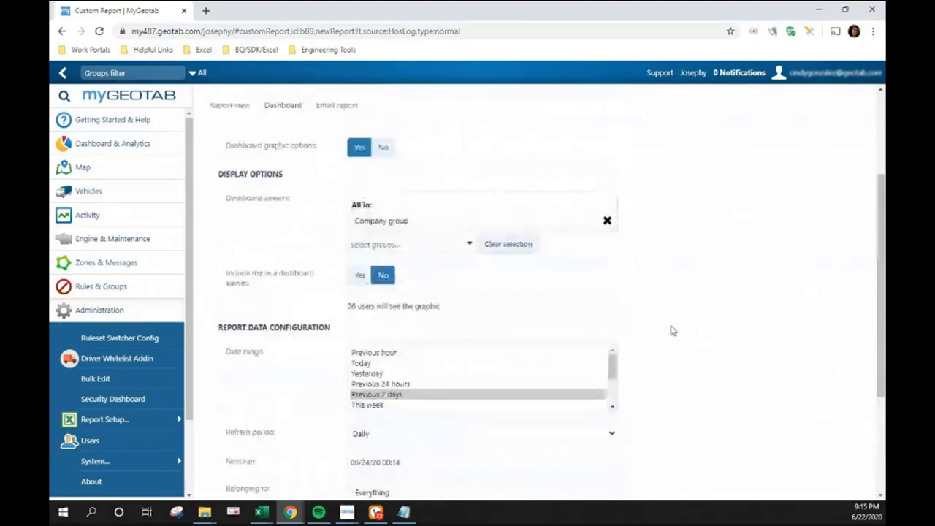
pyautogui.scroll(3, 673, 330)
pyautogui.click(216, 96)
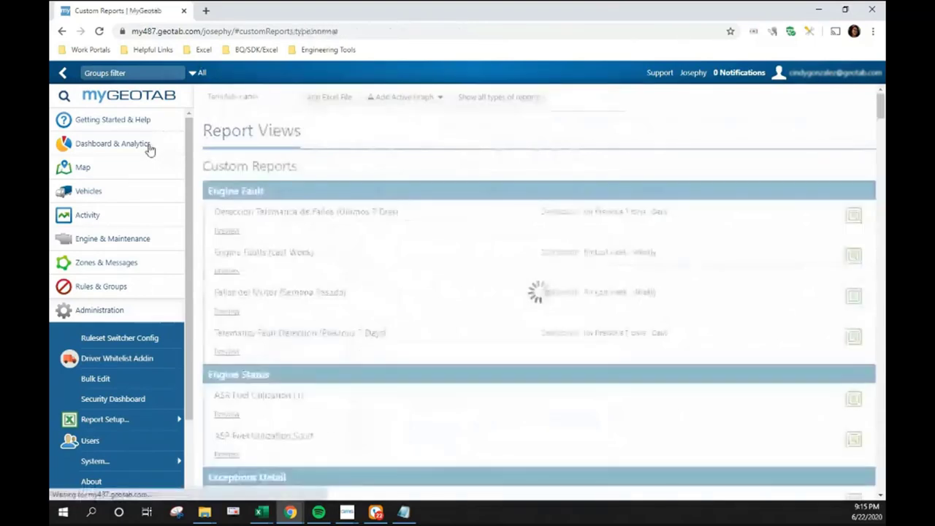
# Step: Download the community TEST Report from the MyGeotab dashboard and open the downloaded workbook in Excel
pyautogui.click(149, 146)
pyautogui.click(125, 173)
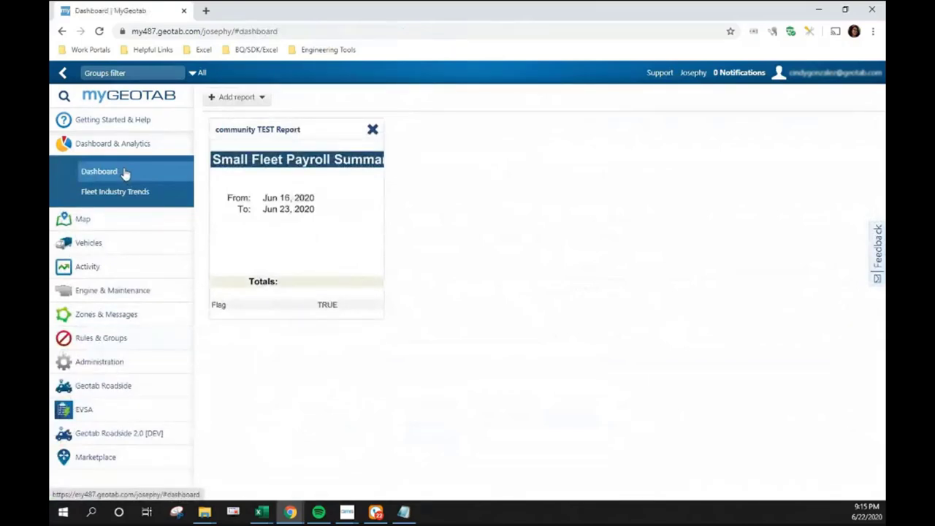
pyautogui.click(314, 205)
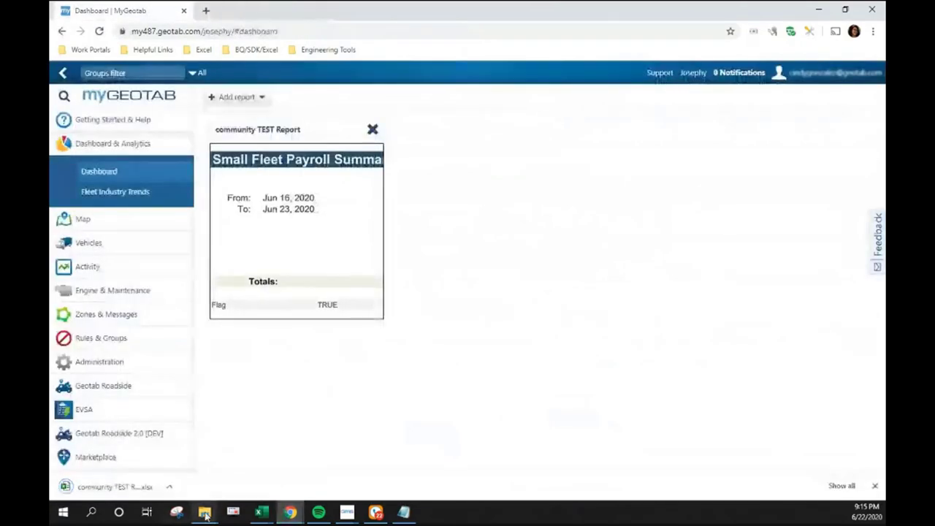
pyautogui.click(111, 490)
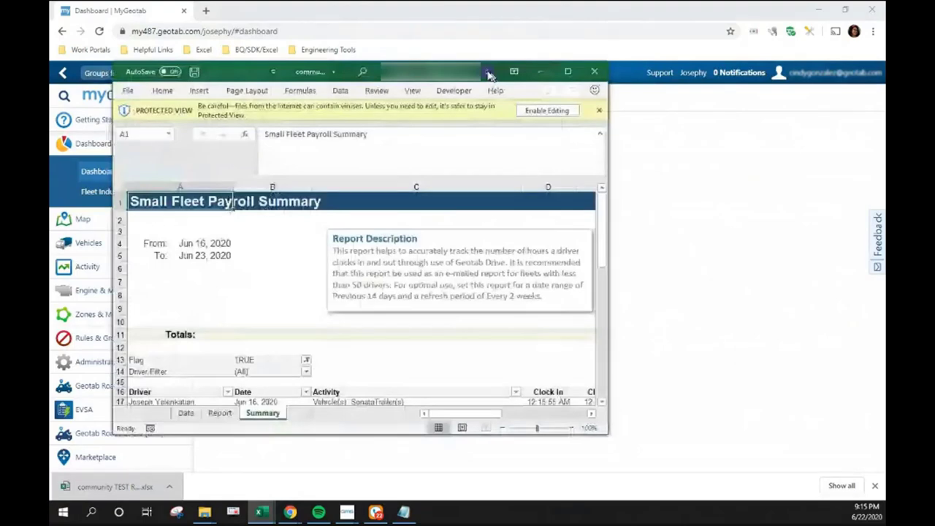
# Step: Maximize the community TEST Report workbook, enable editing and review the totals and driver rows on the Summary sheet
pyautogui.doubleClick(489, 73)
pyautogui.click(529, 46)
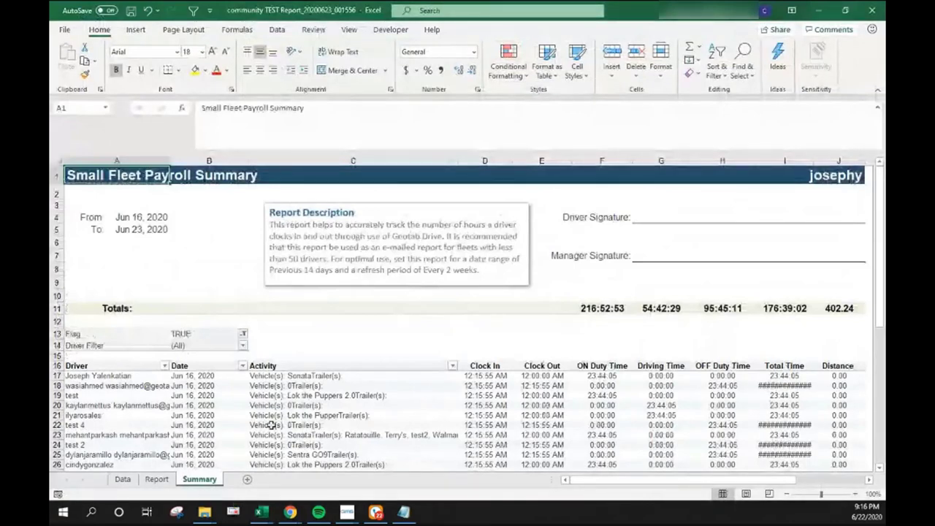
pyautogui.scroll(-1, 516, 306)
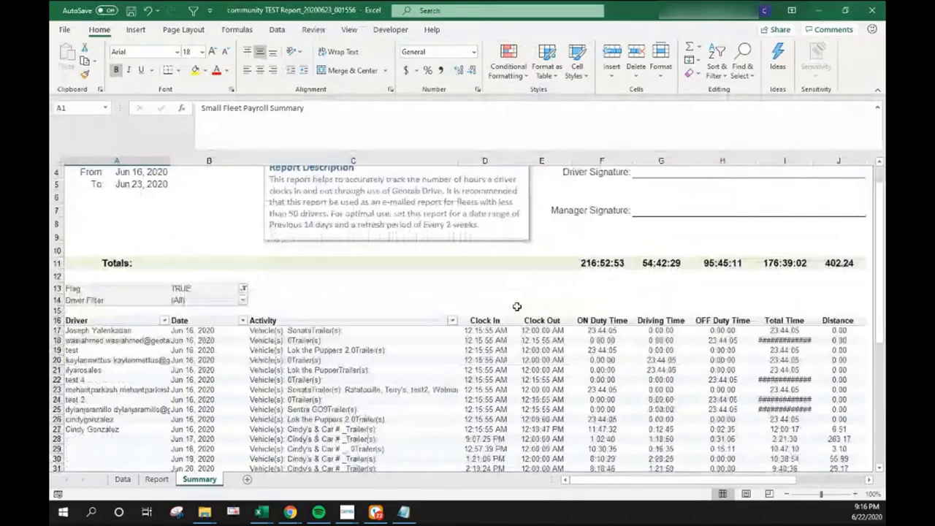
pyautogui.scroll(-2, 516, 306)
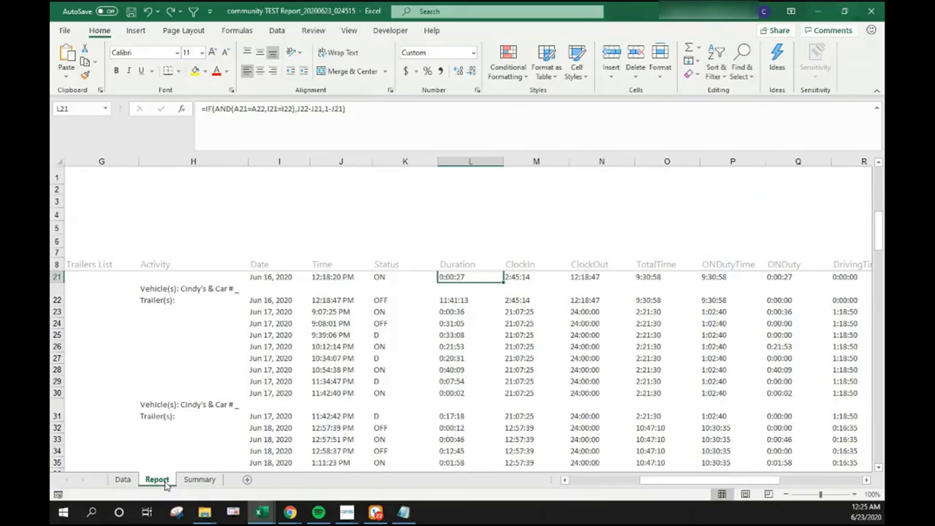
# Step: Examine the duty status rows on the Report sheet, comparing each driver's dates, times, statuses and durations
pyautogui.hscroll(-6, 166, 467)
pyautogui.scroll(4, 109, 290)
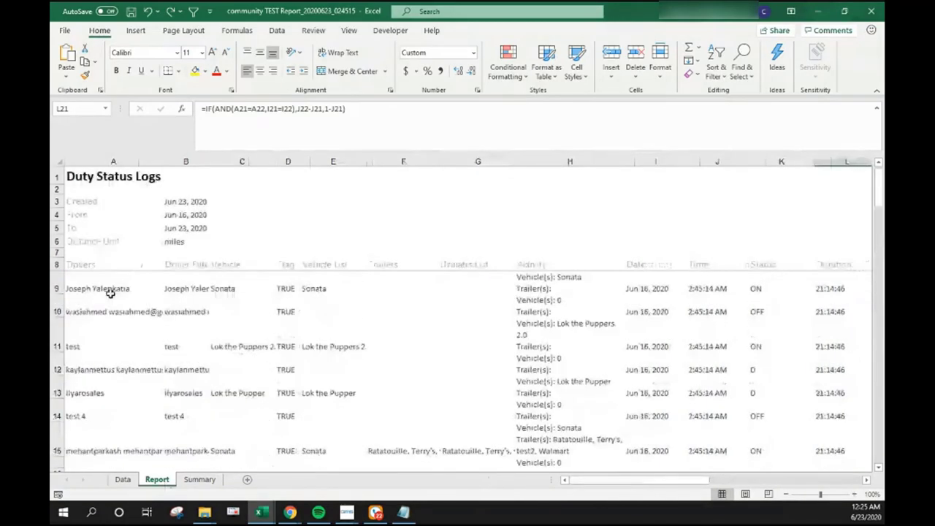
pyautogui.click(58, 286)
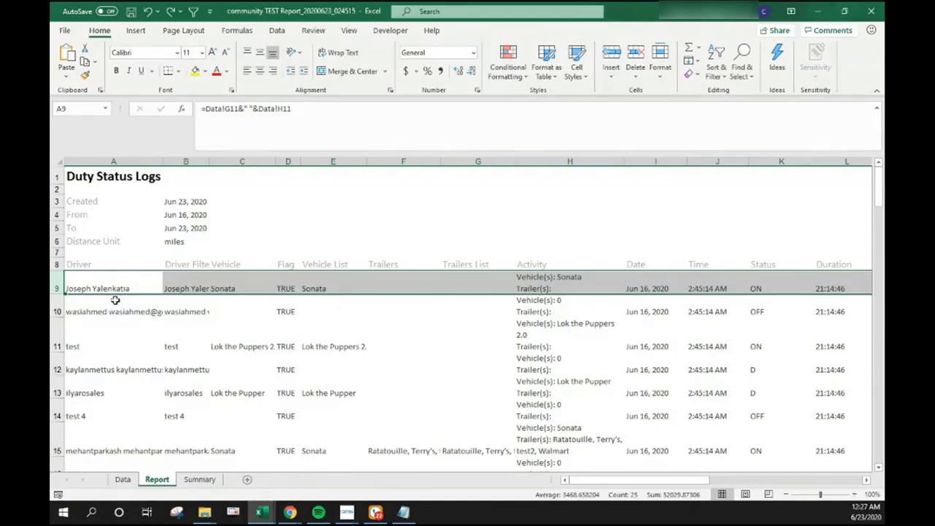
pyautogui.scroll(-1, 115, 300)
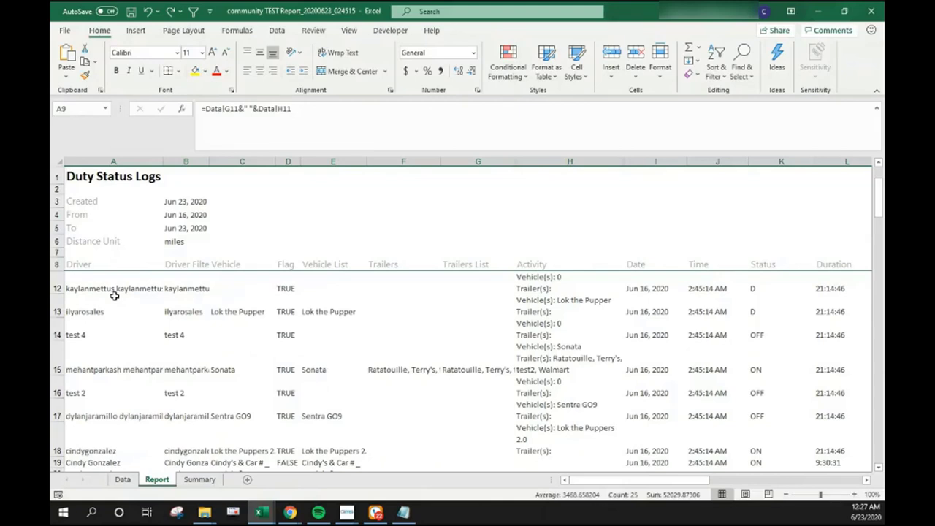
pyautogui.scroll(-1, 106, 307)
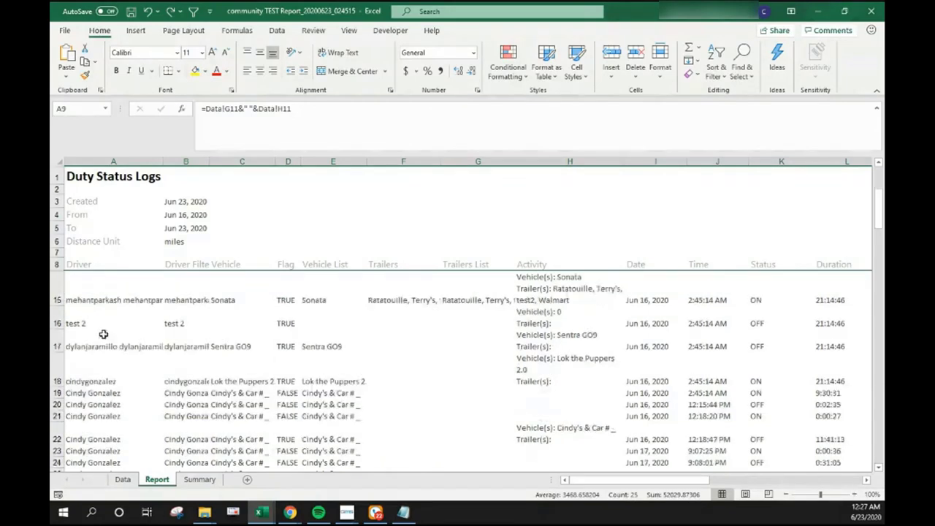
pyautogui.scroll(-1, 100, 325)
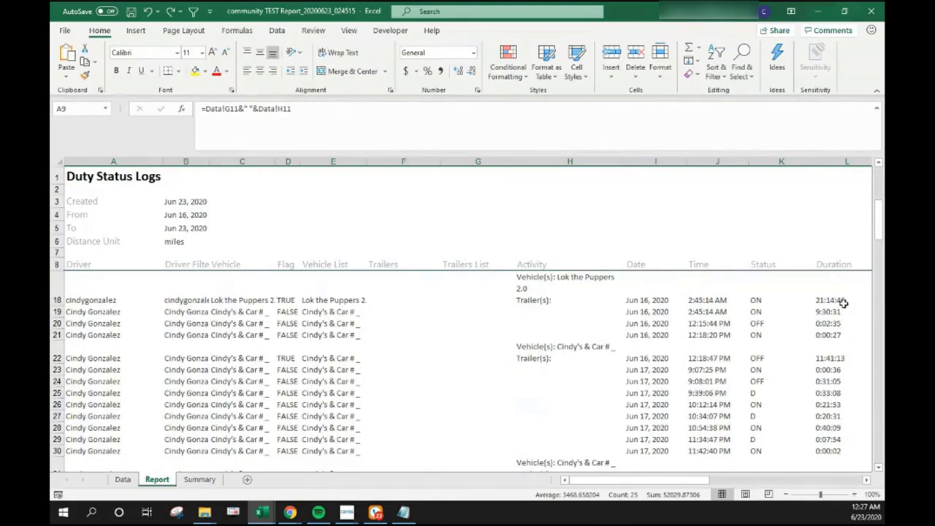
pyautogui.scroll(-1, 844, 303)
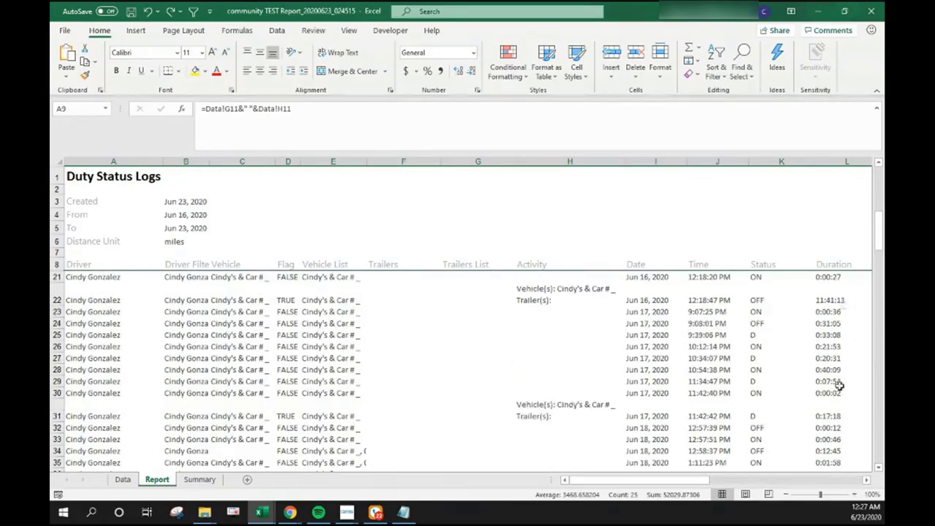
pyautogui.scroll(-1, 840, 391)
pyautogui.scroll(-1, 840, 395)
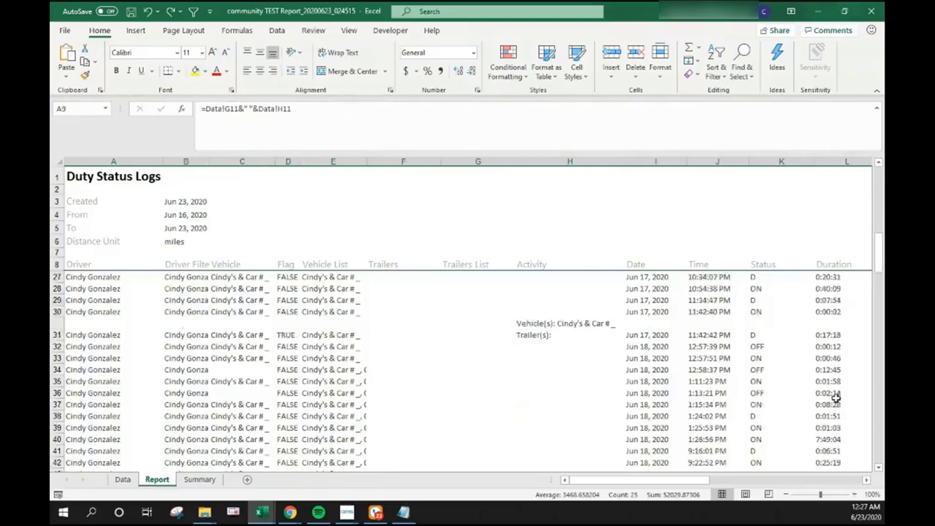
pyautogui.scroll(6, 836, 398)
pyautogui.click(835, 287)
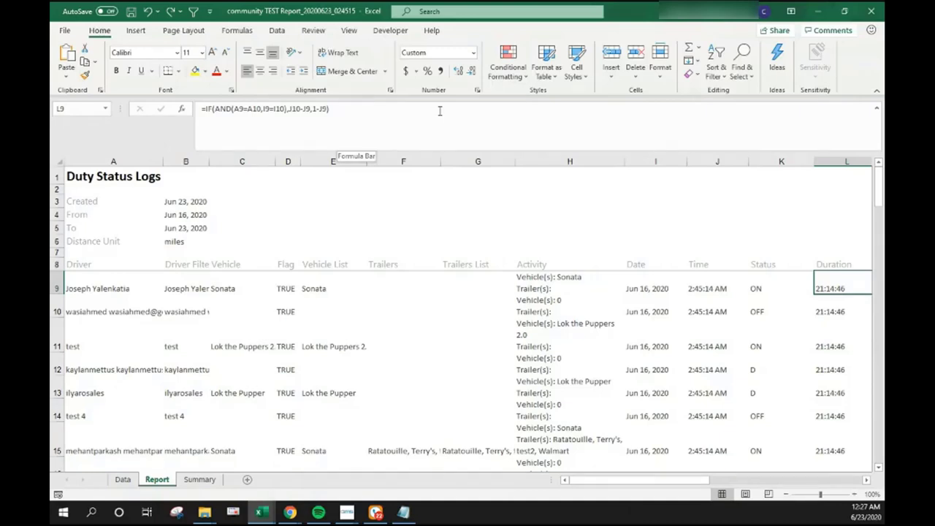
pyautogui.click(249, 108)
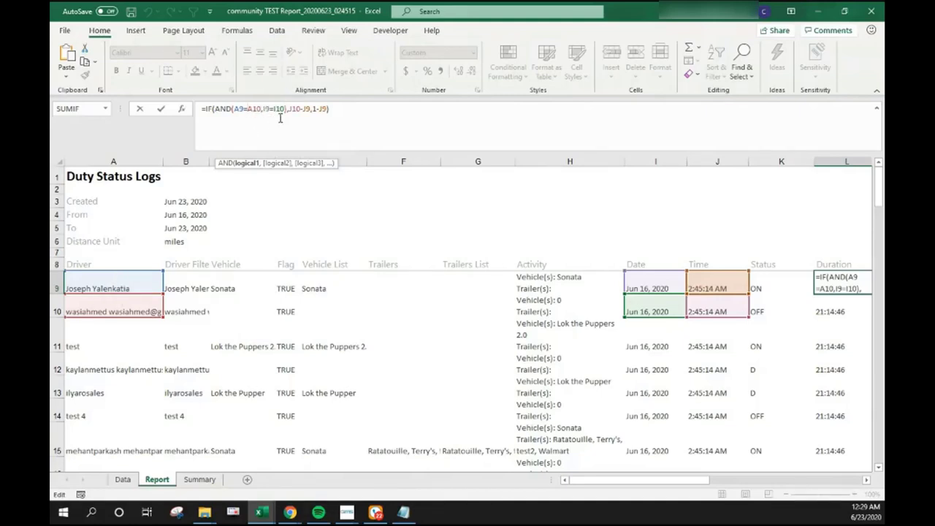
pyautogui.moveTo(313, 109); pyautogui.dragTo(329, 108)
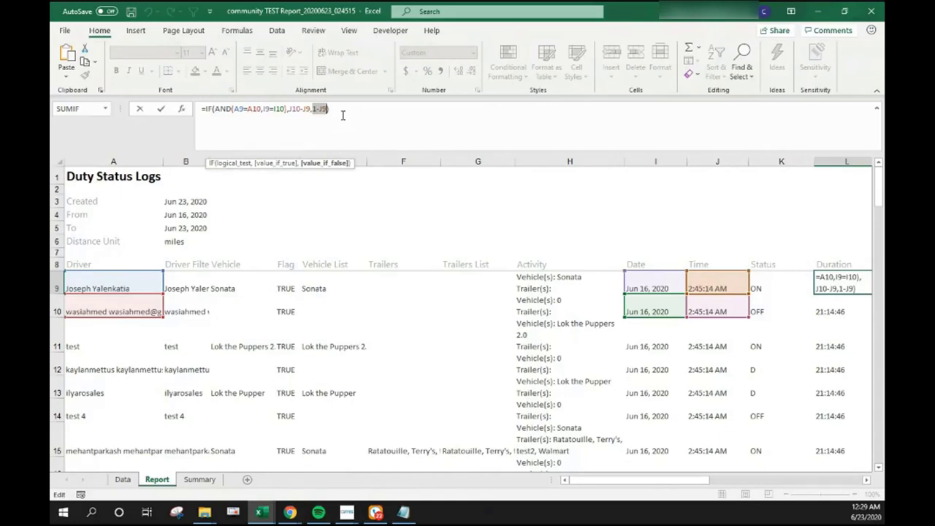
pyautogui.click(314, 109)
pyautogui.moveTo(314, 109); pyautogui.dragTo(331, 105)
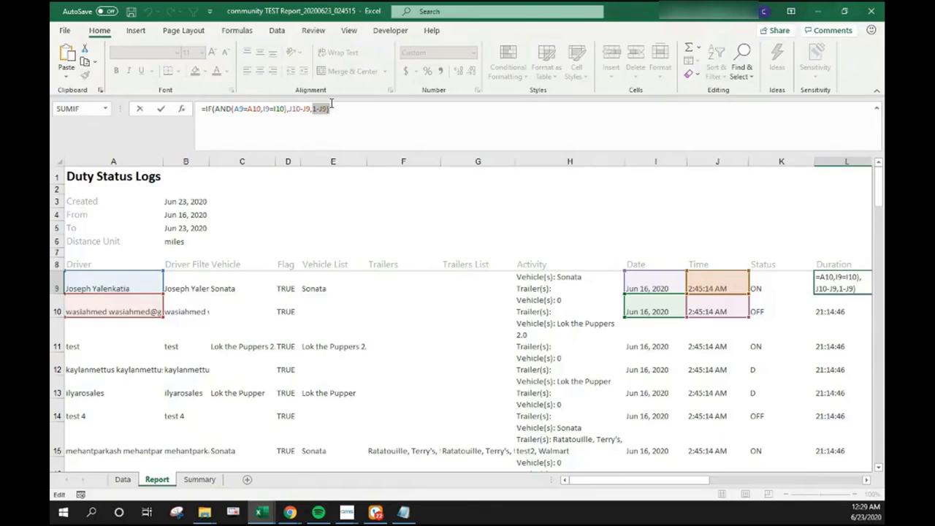
pyautogui.press('BackSpace')
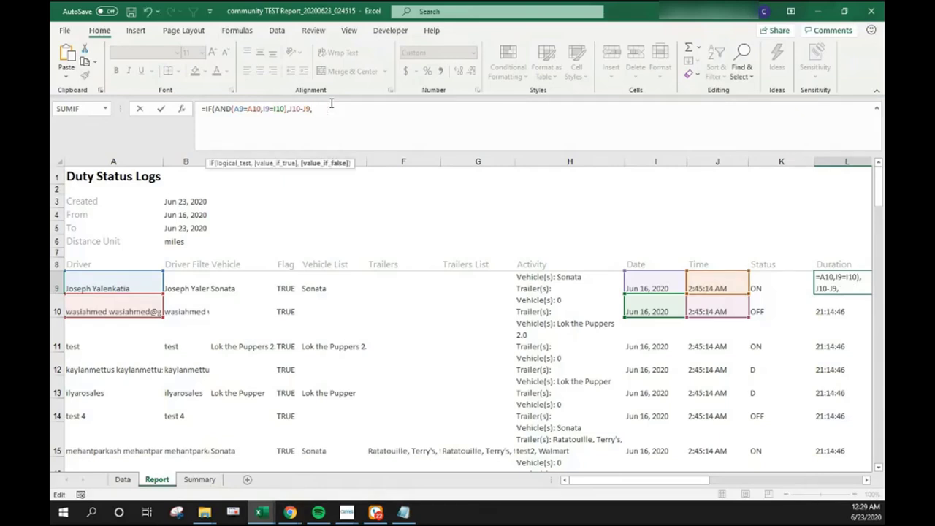
pyautogui.write('if(')
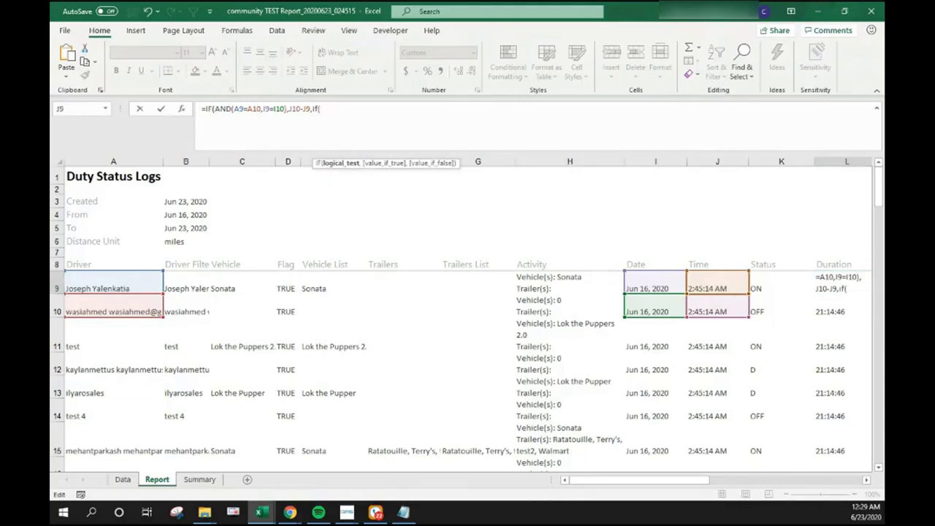
pyautogui.press('Escape')
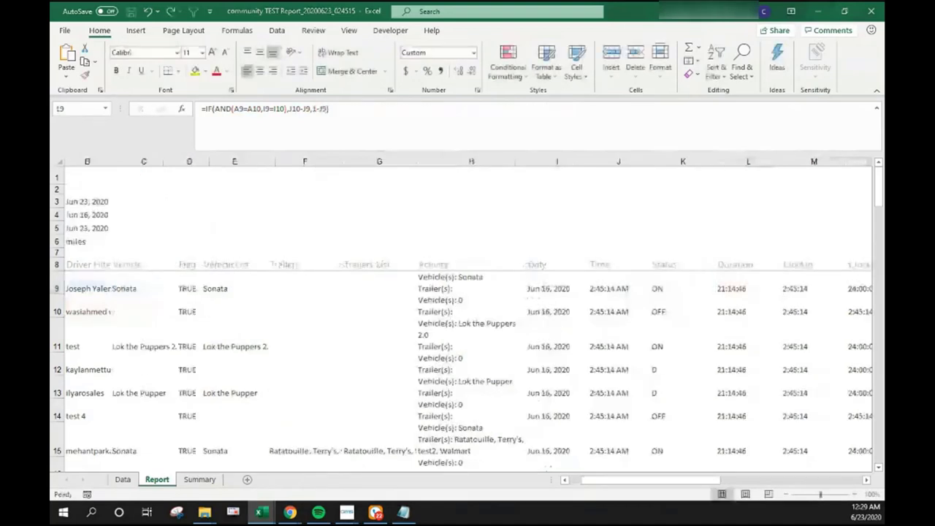
# Step: Replace the 1-J9 argument in the Duration formula in L9 with the start of a nested IF(AND( test
pyautogui.click(742, 293)
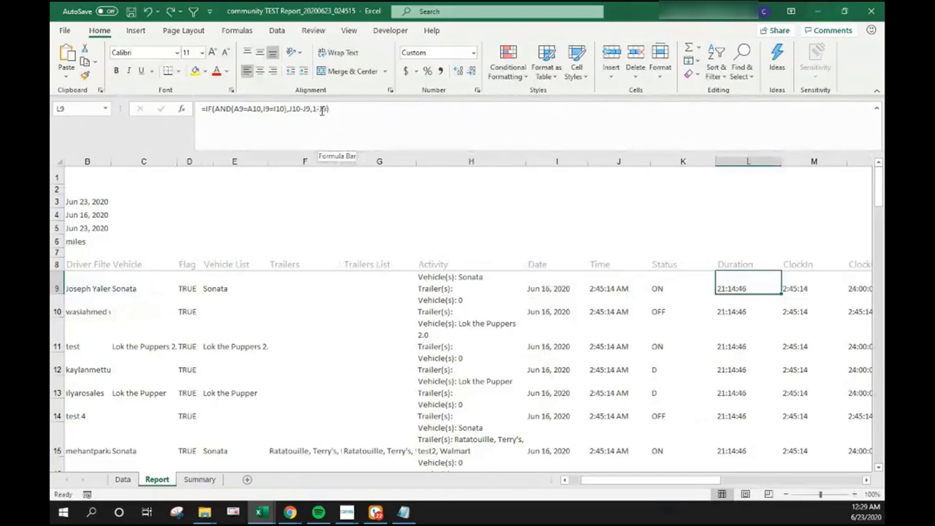
pyautogui.moveTo(312, 109); pyautogui.dragTo(331, 109)
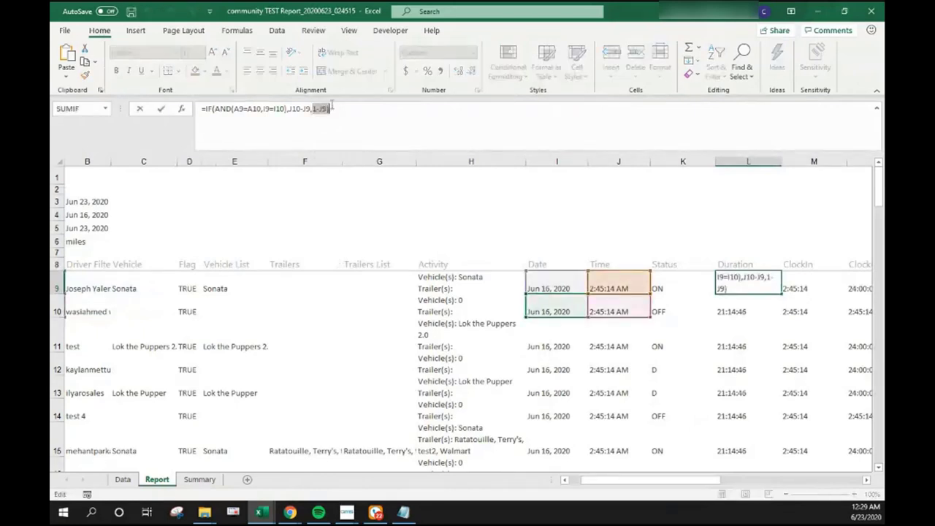
pyautogui.press('BackSpace')
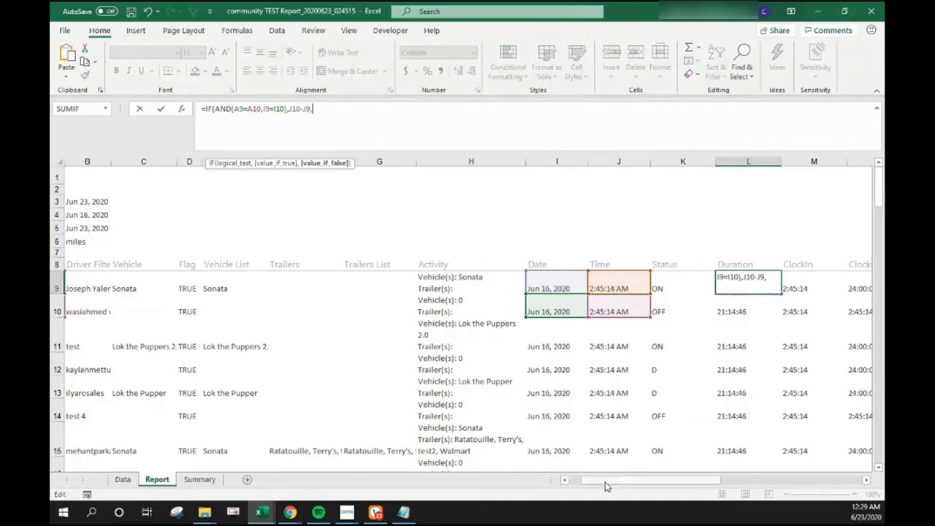
pyautogui.moveTo(603, 482); pyautogui.dragTo(577, 484)
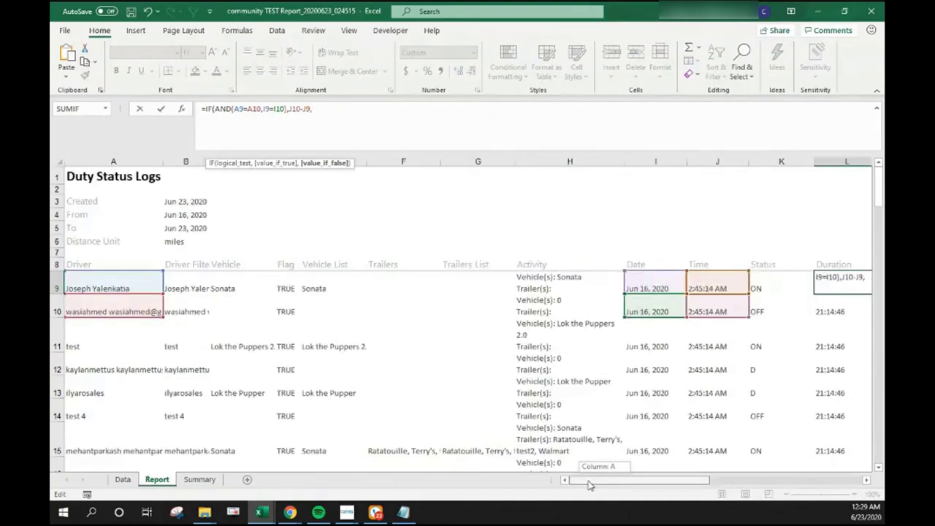
pyautogui.write('if(')
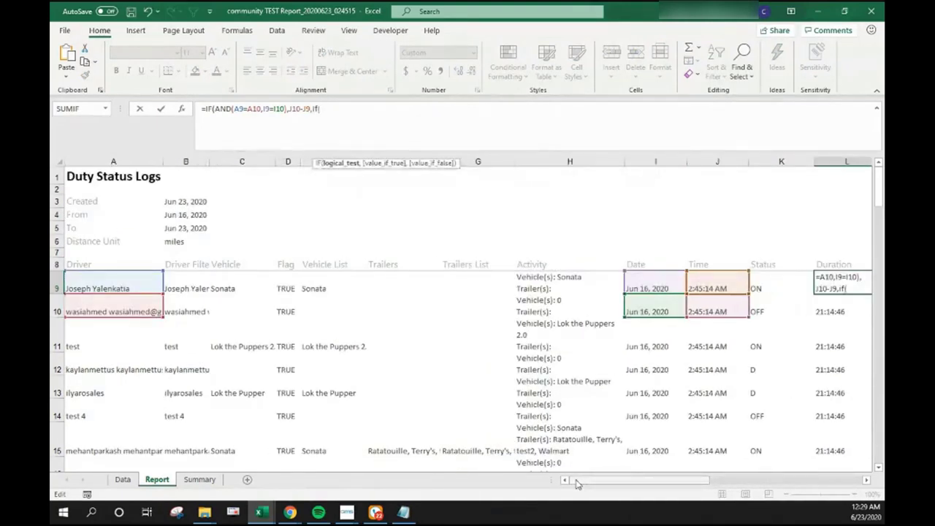
pyautogui.write('and(')
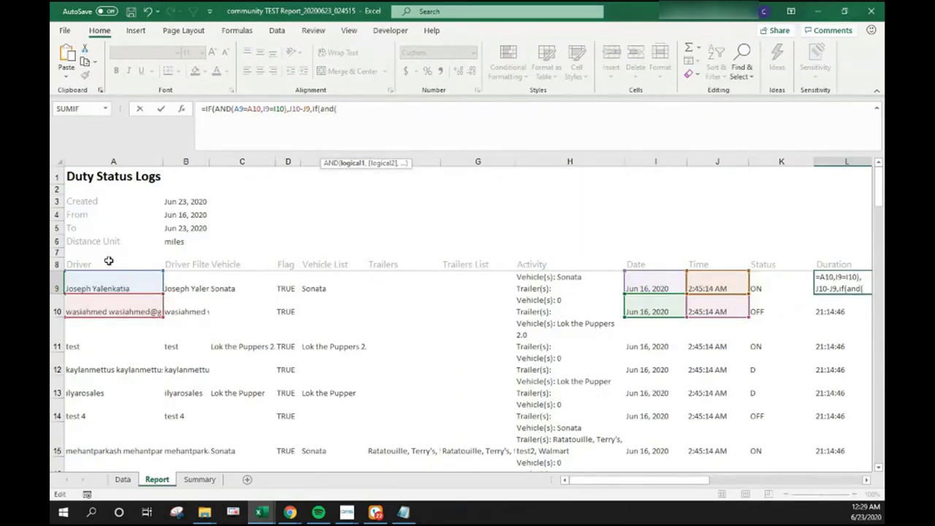
# Step: Add the conditions A9<>A10 and A9<>A8 to the nested AND, close it and continue to the value-if-true argument
pyautogui.click(85, 280)
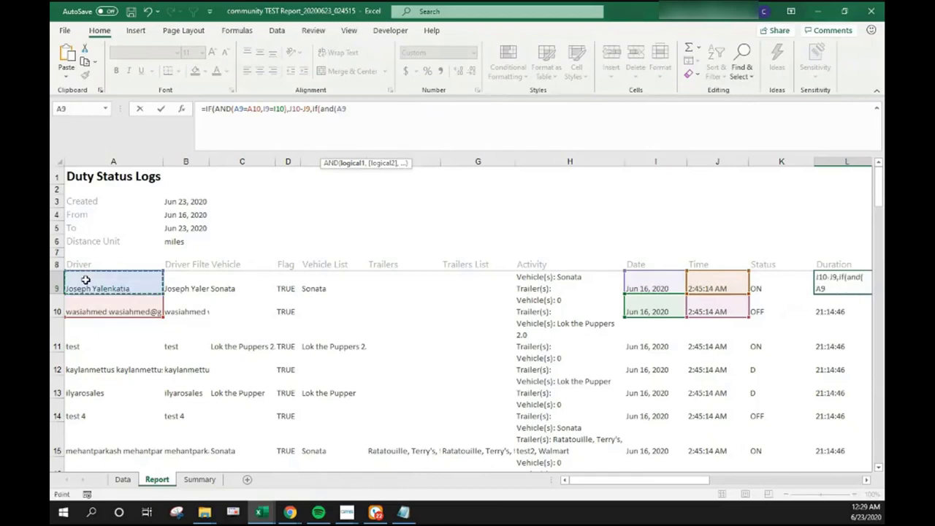
pyautogui.write('<>')
pyautogui.click(85, 308)
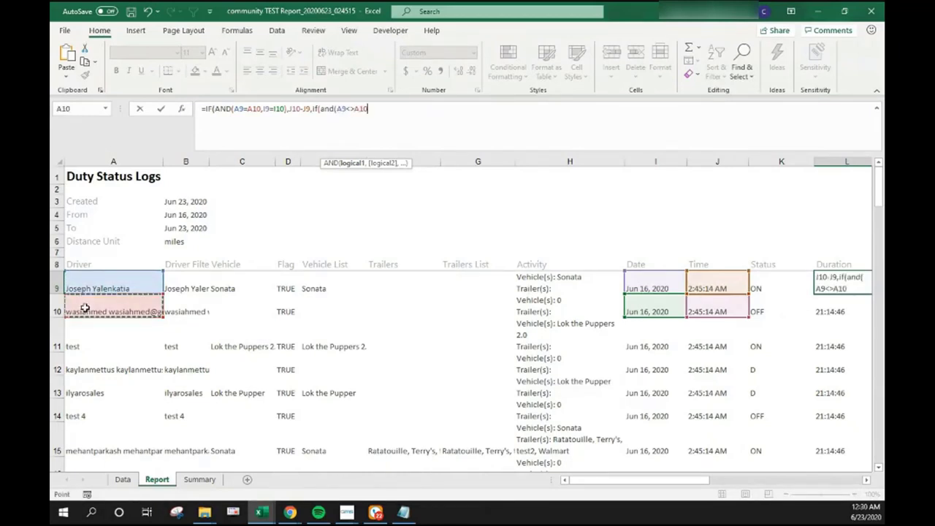
pyautogui.write(',')
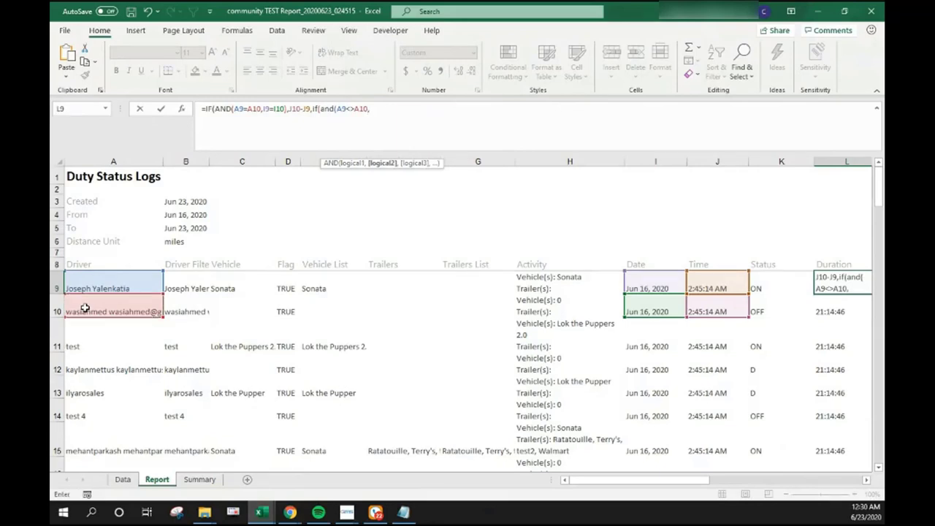
pyautogui.click(89, 290)
pyautogui.write('<>')
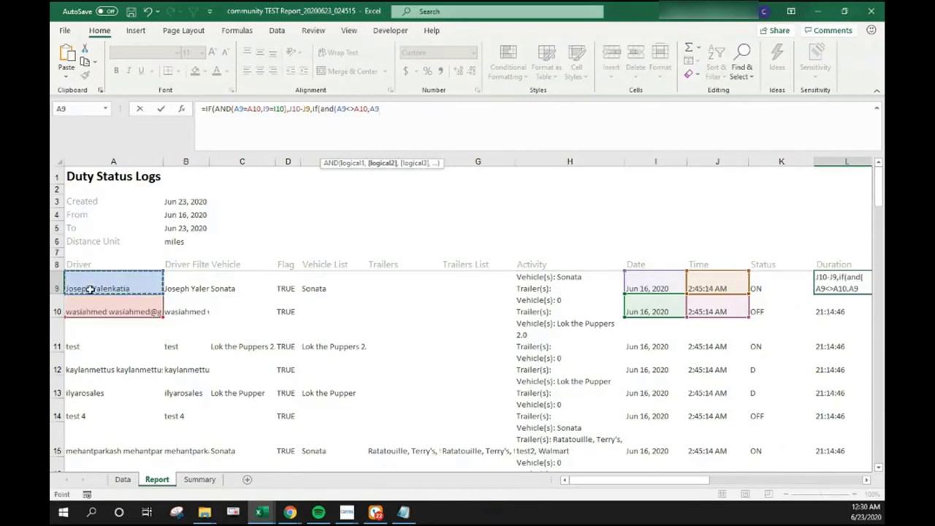
pyautogui.click(93, 265)
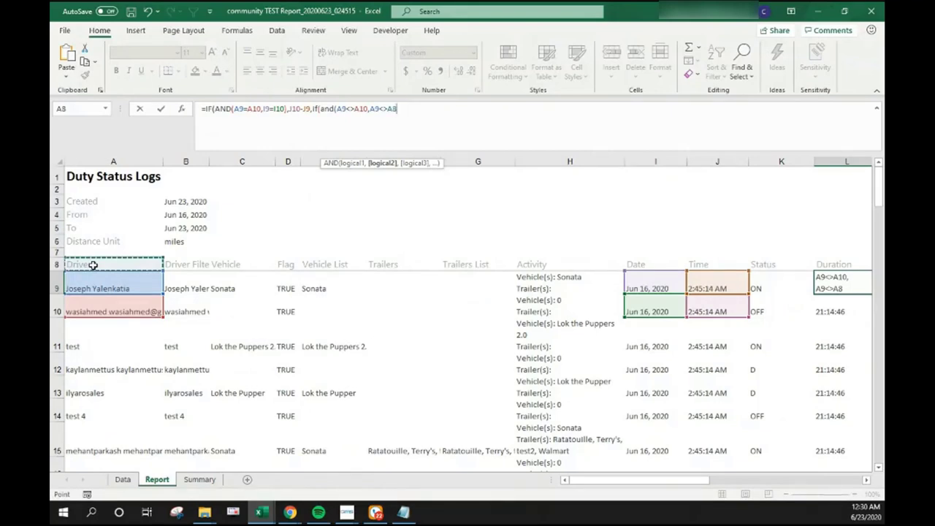
pyautogui.write(')')
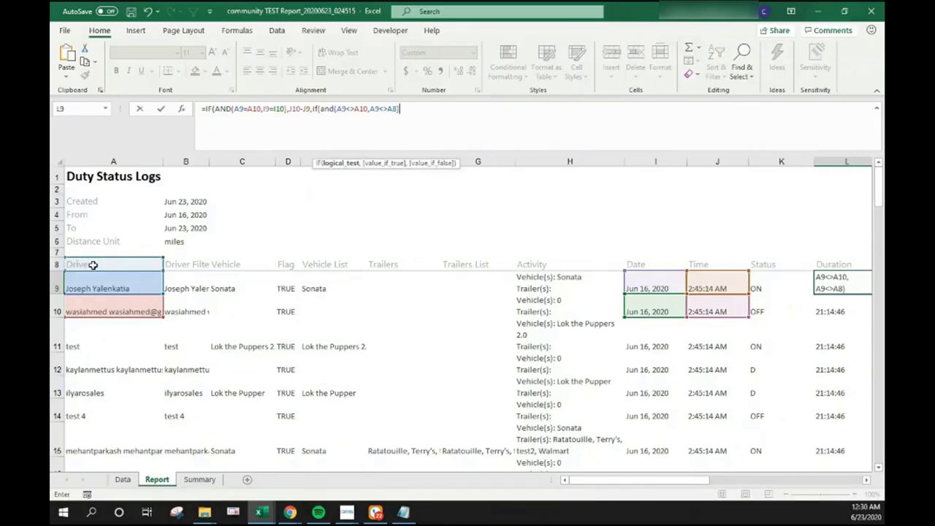
pyautogui.write(',')
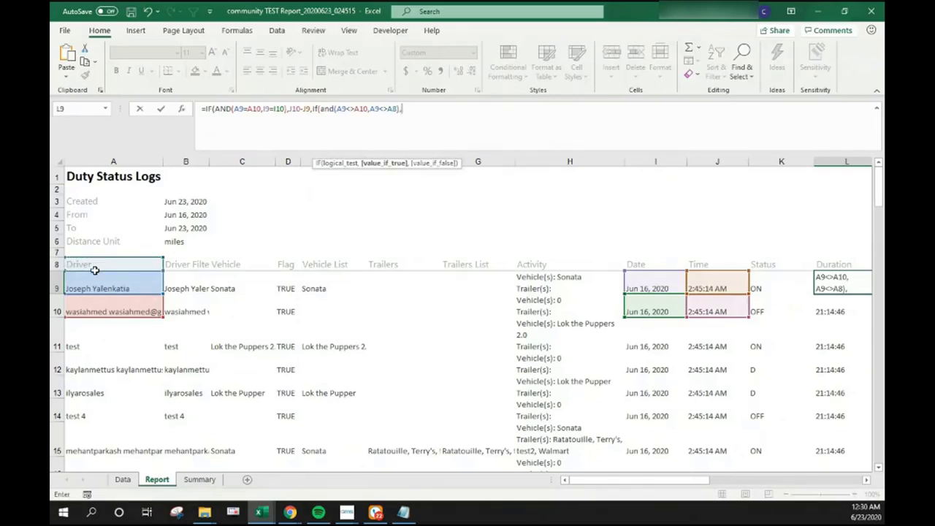
# Step: Enter RunDate minus FromDate from the Data sheet, Data!B2-Data!B3, as the nested IF's value-if-true
pyautogui.click(119, 482)
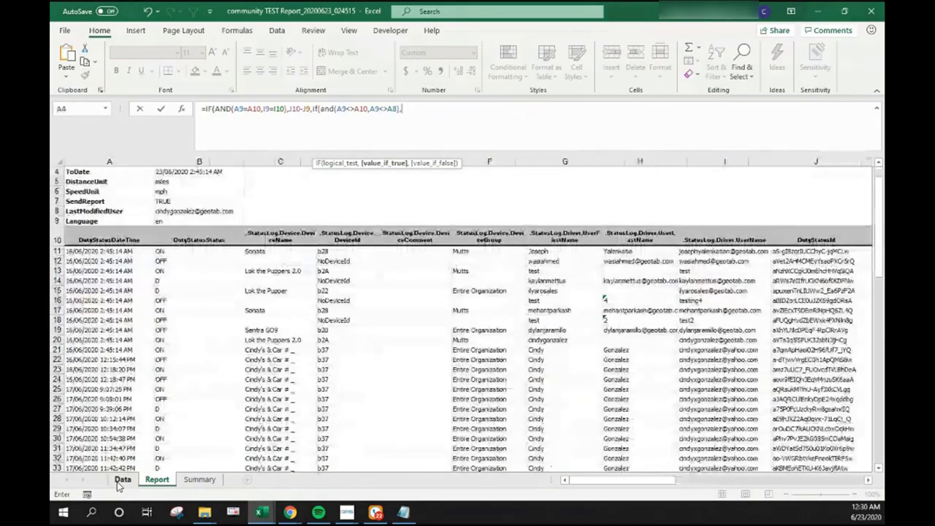
pyautogui.scroll(1, 183, 183)
pyautogui.click(234, 181)
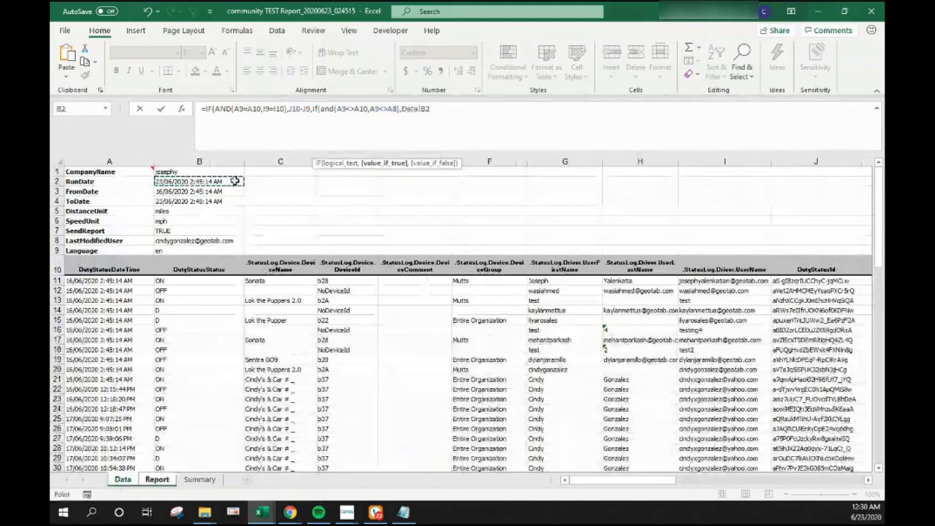
pyautogui.write('-')
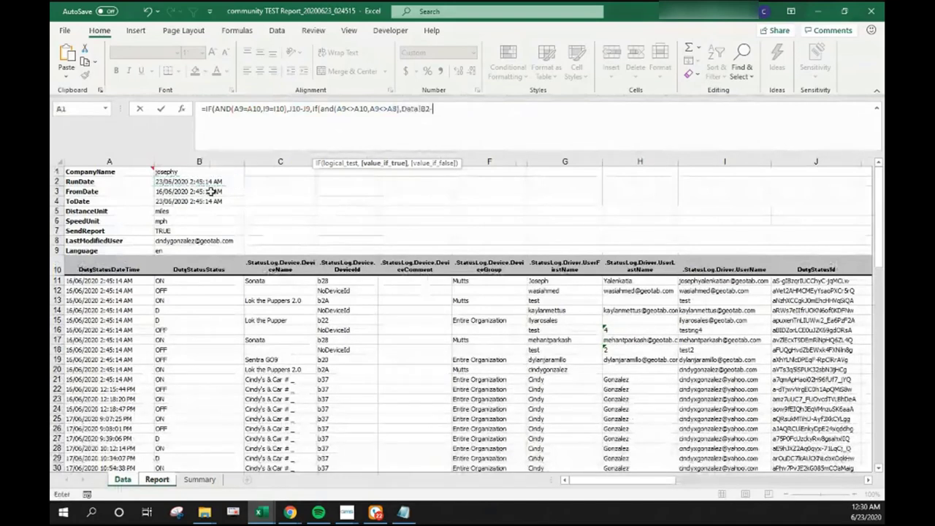
pyautogui.press('Down')
pyautogui.press('Down')
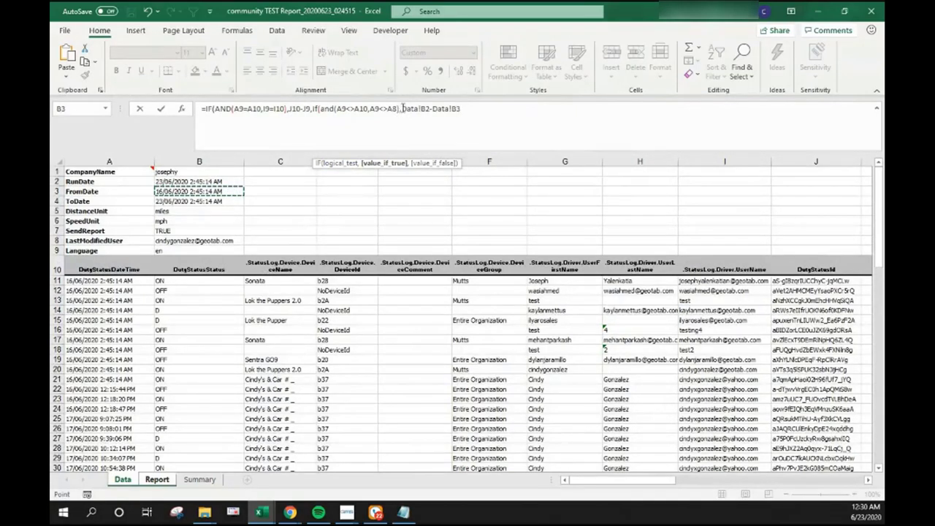
# Step: Make both Data sheet references absolute as Data!$B$2-Data!$B$3, close both IF functions and commit the L9 formula
pyautogui.moveTo(403, 108); pyautogui.dragTo(462, 110)
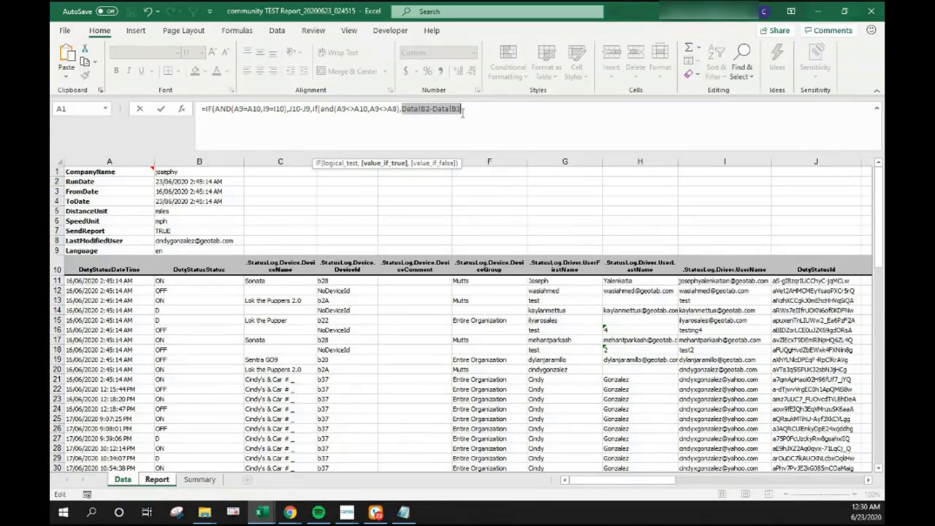
pyautogui.press('F4')
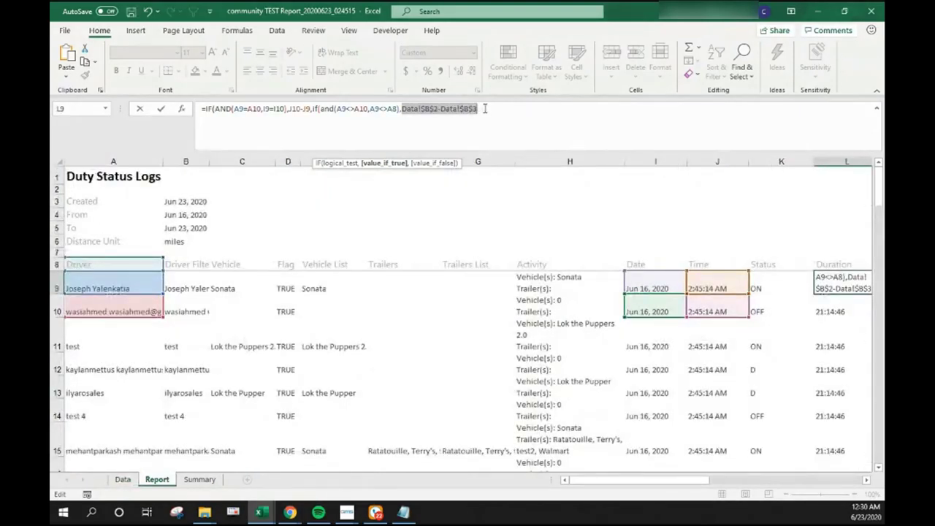
pyautogui.click(484, 108)
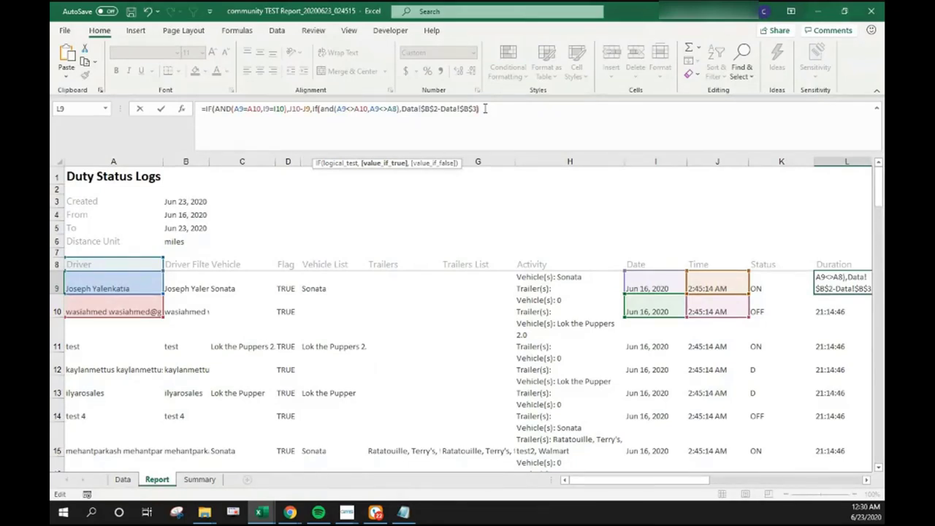
pyautogui.write('))')
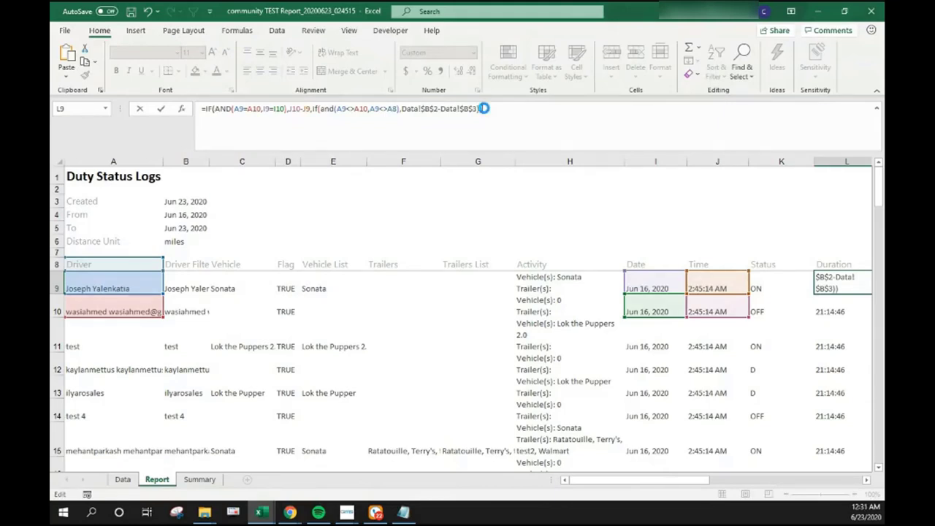
pyautogui.press('Return')
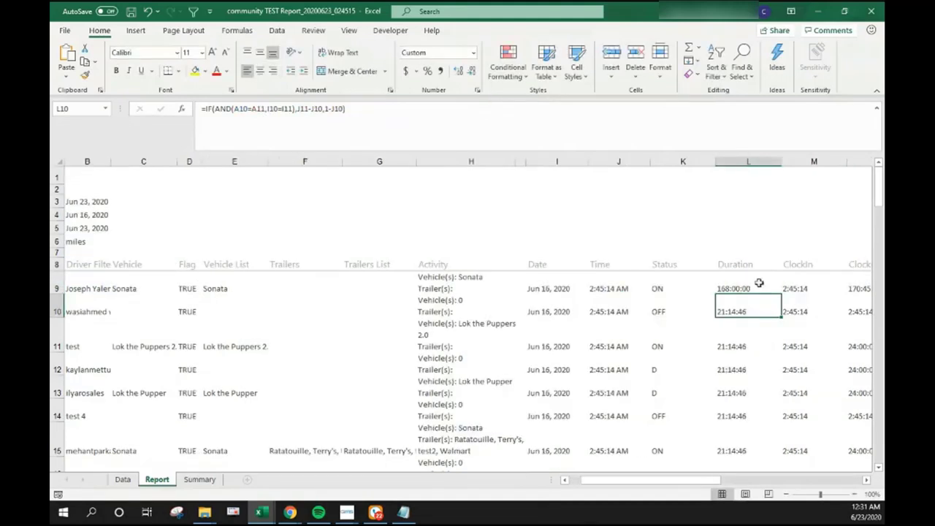
# Step: Fill the L9 formula down the whole Duration column and review the filled rows through the last driver
pyautogui.click(713, 289)
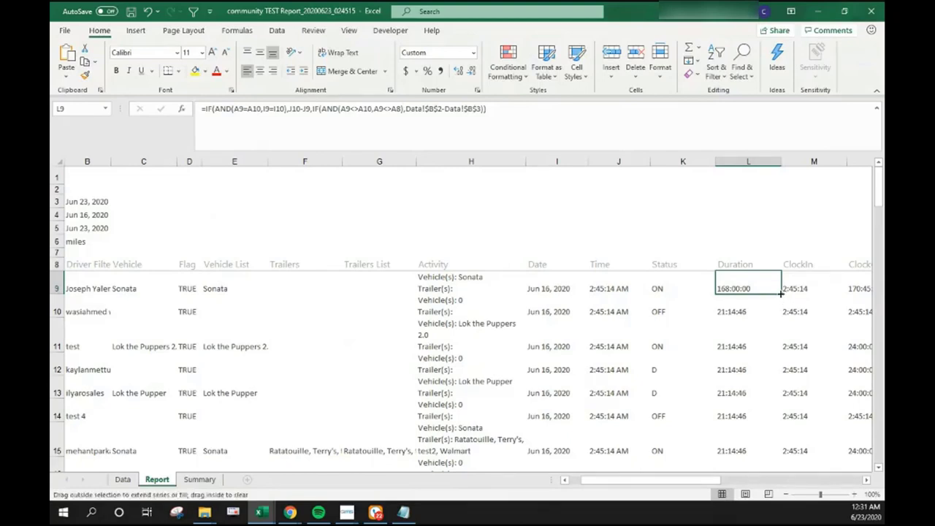
pyautogui.doubleClick(781, 293)
pyautogui.scroll(-1, 758, 293)
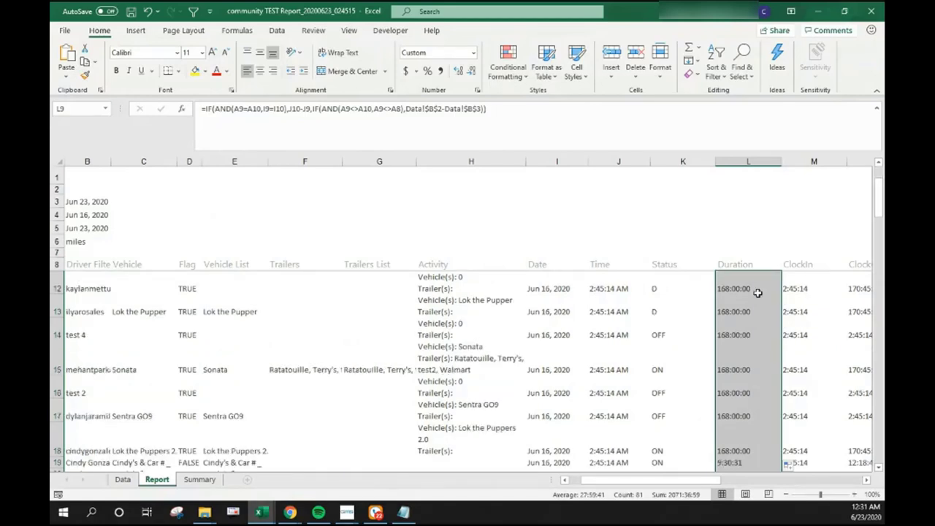
pyautogui.scroll(-2, 757, 293)
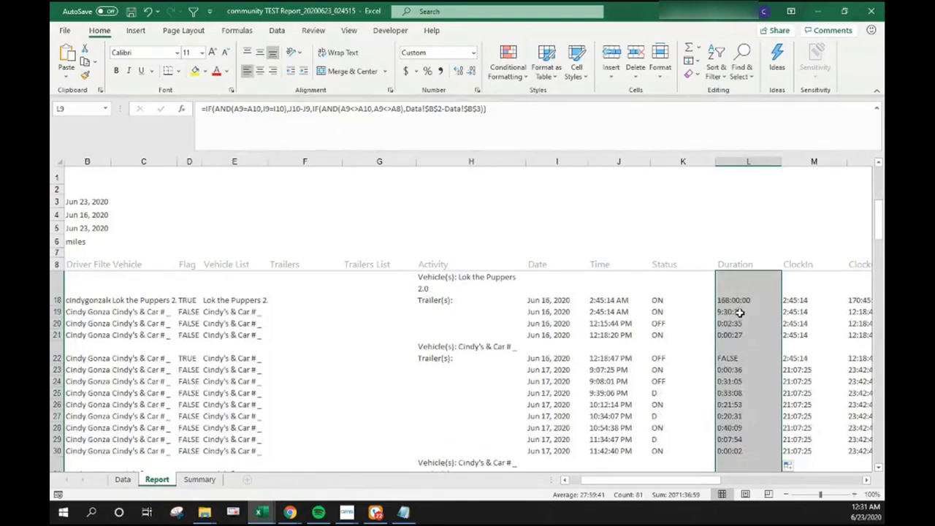
pyautogui.scroll(-7, 741, 312)
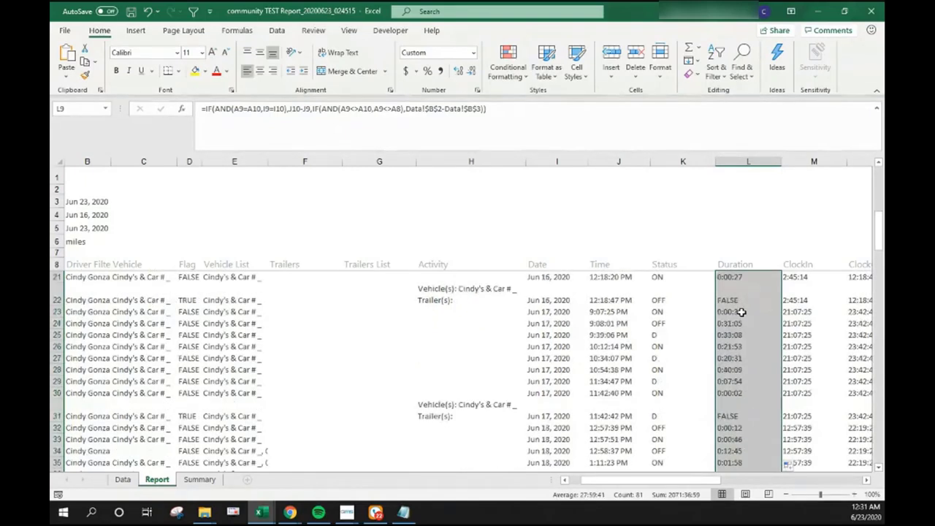
pyautogui.scroll(-9, 741, 324)
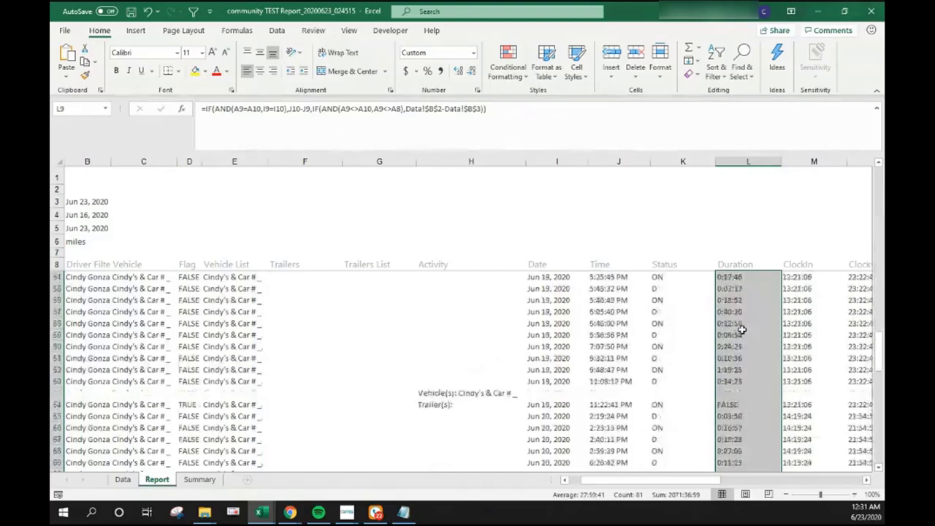
pyautogui.scroll(-4, 741, 331)
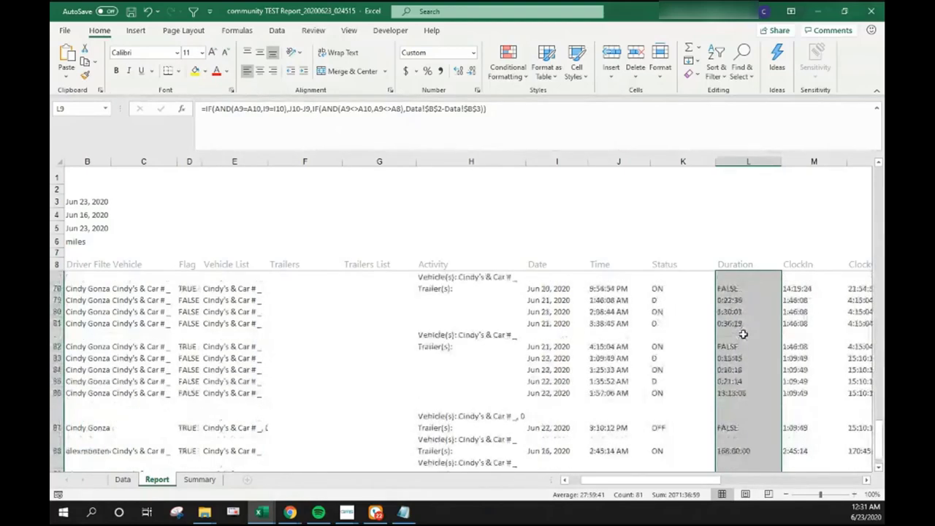
pyautogui.scroll(-1, 743, 333)
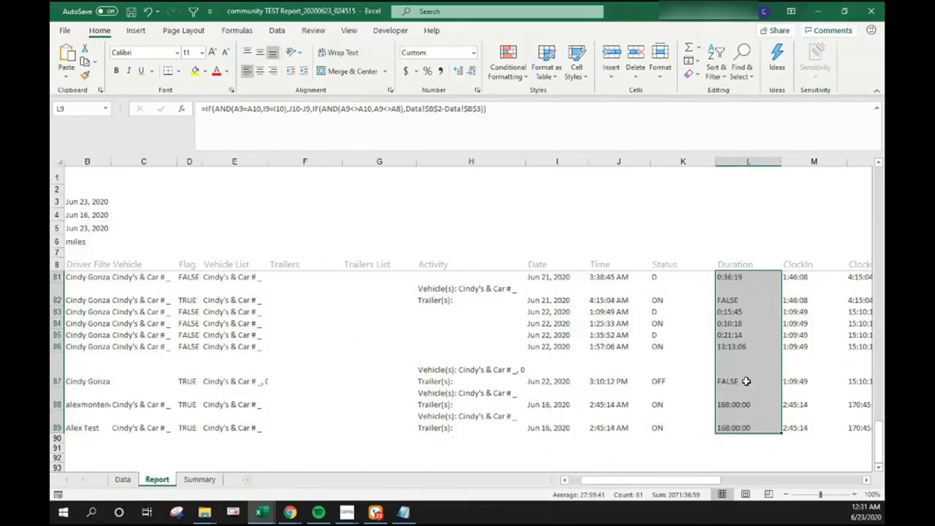
# Step: Inspect the Duration formulas in L78, L64, L46 and L31, each on the last log of a day
pyautogui.scroll(4, 745, 380)
pyautogui.click(760, 387)
pyautogui.scroll(1, 759, 391)
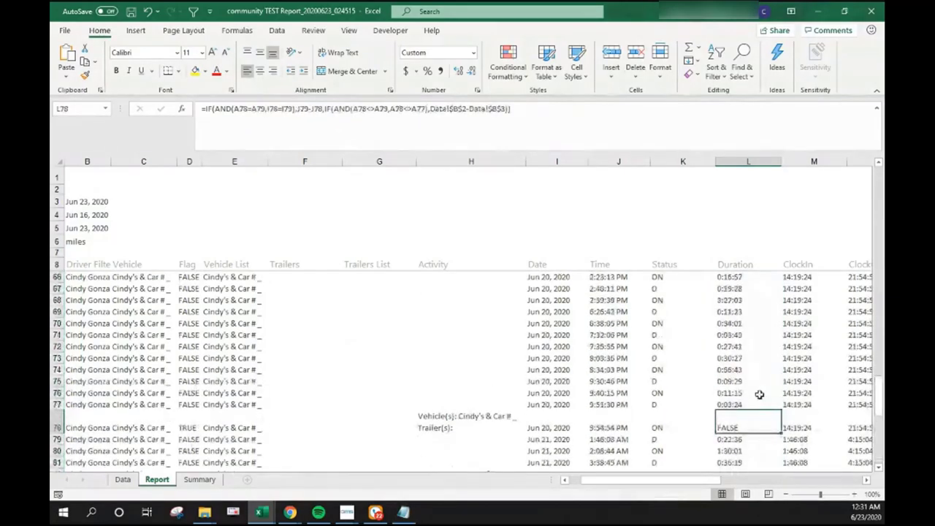
pyautogui.scroll(2, 759, 395)
pyautogui.click(740, 340)
pyautogui.scroll(1, 768, 390)
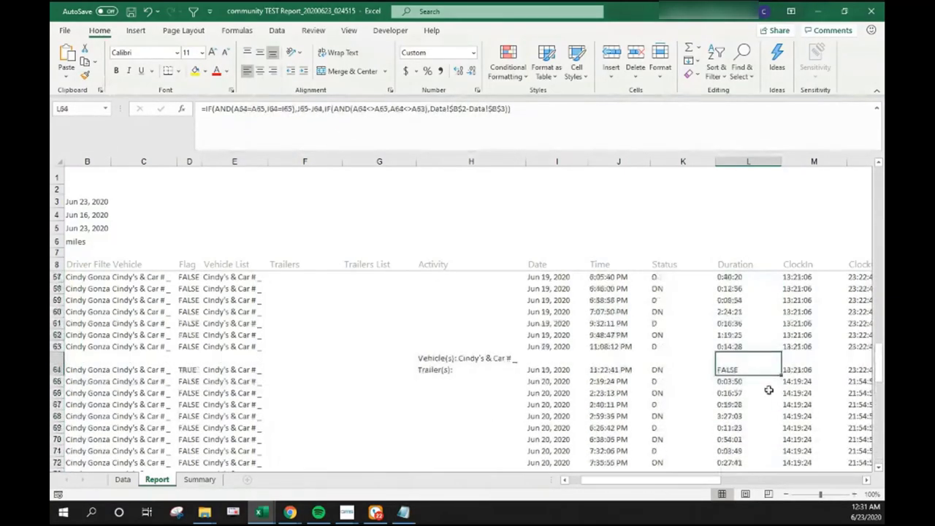
pyautogui.scroll(7, 768, 389)
pyautogui.click(738, 414)
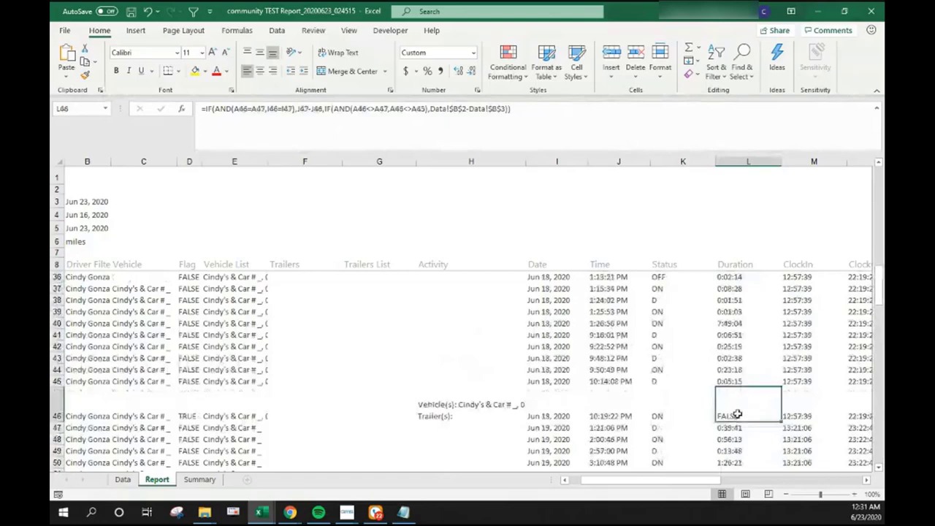
pyautogui.scroll(4, 739, 409)
pyautogui.click(743, 373)
pyautogui.scroll(5, 748, 391)
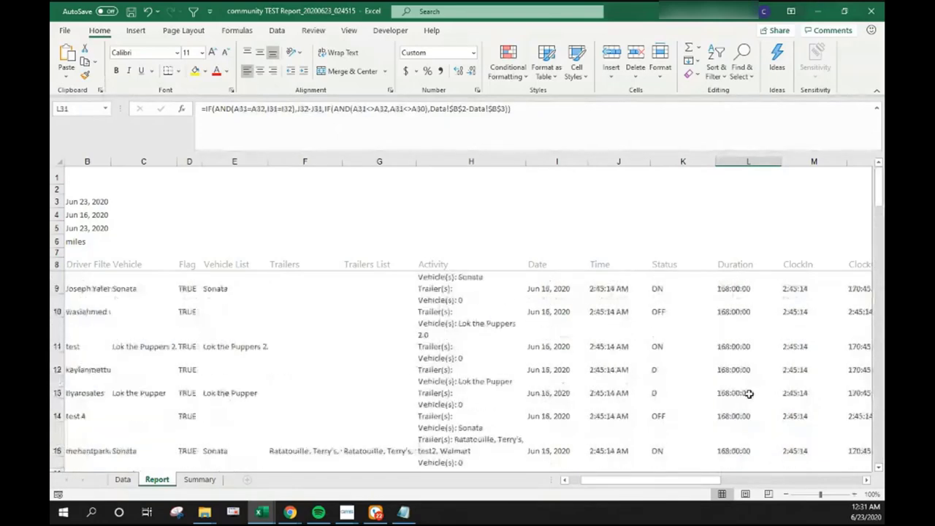
pyautogui.click(505, 108)
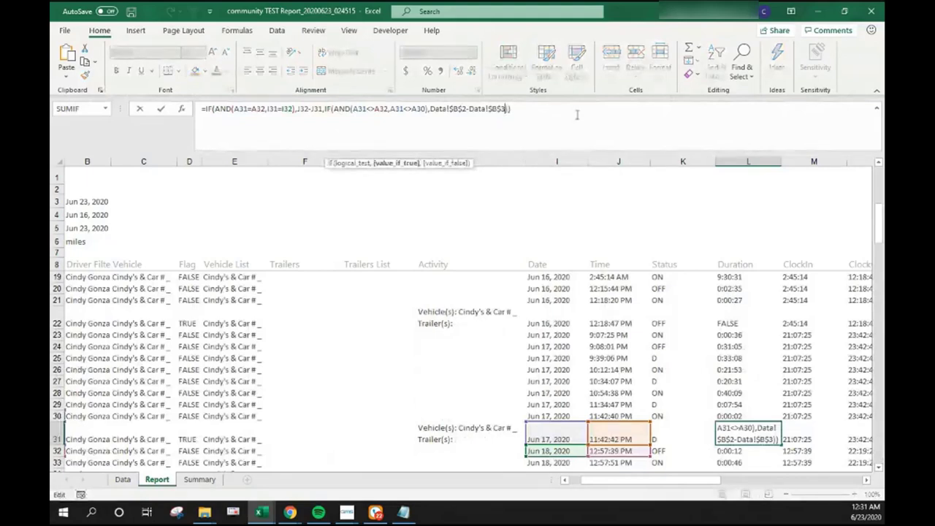
pyautogui.write(')')
pyautogui.write(',')
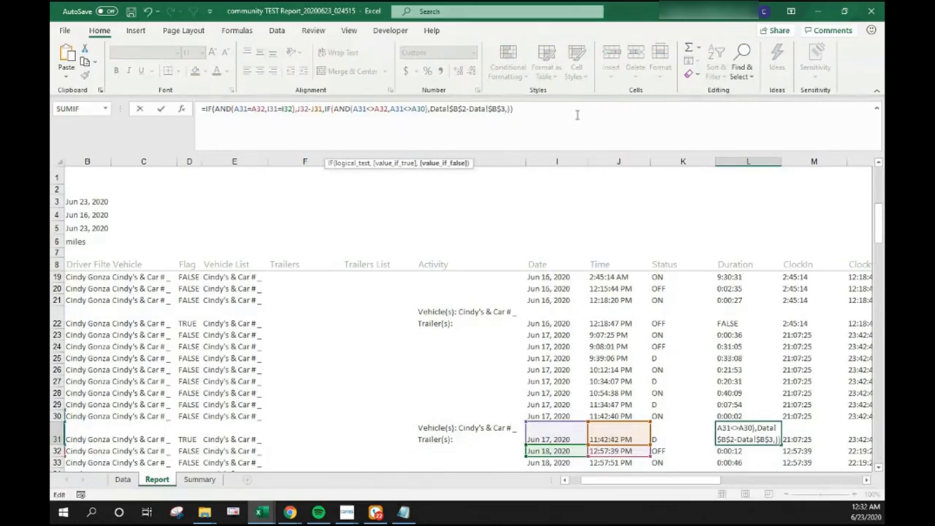
pyautogui.write('I')
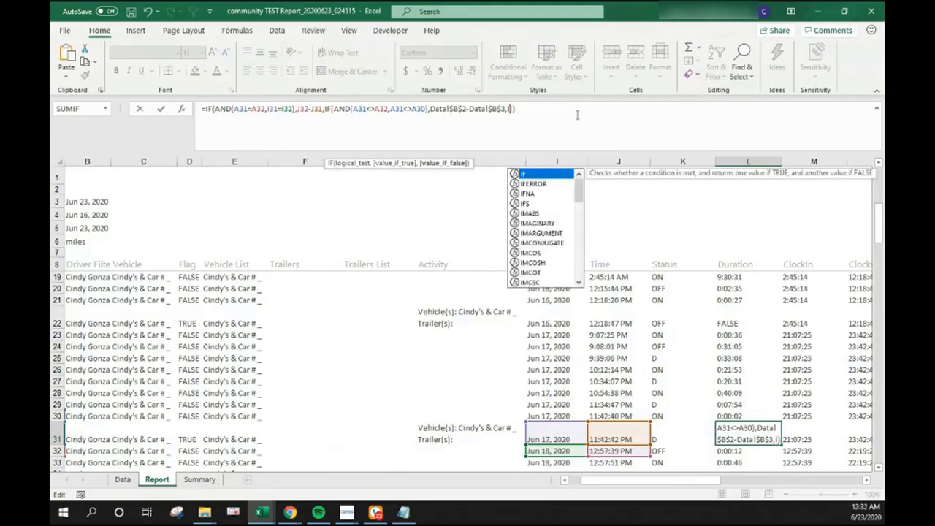
pyautogui.write('f')
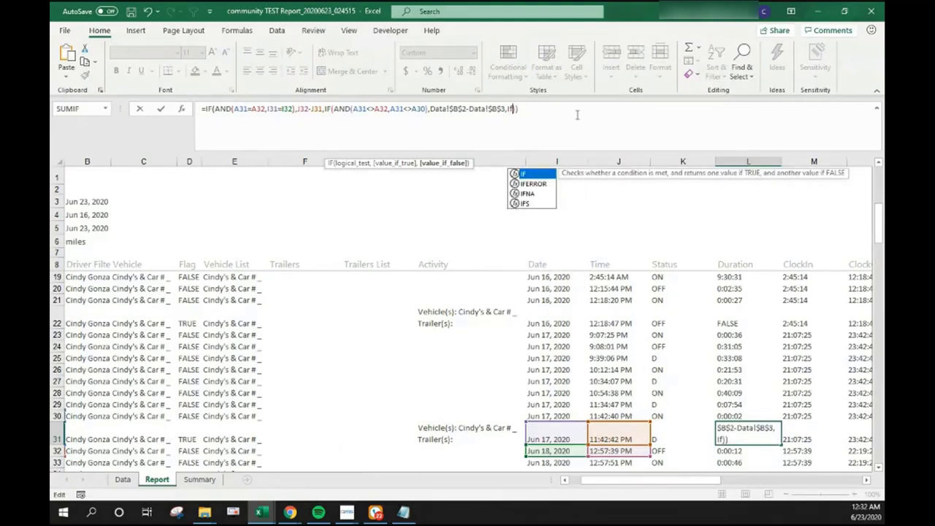
pyautogui.press('Escape')
pyautogui.press('BackSpace')
pyautogui.press('BackSpace')
pyautogui.press('BackSpace')
pyautogui.press('Return')
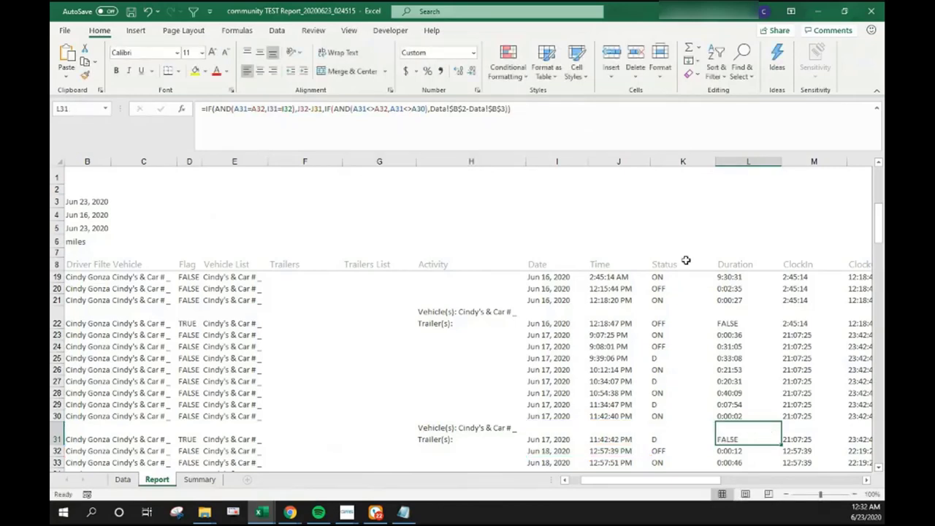
# Step: Reopen the L9 Duration formula and start a third IF with an AND test as the nested IF's value-if-false
pyautogui.scroll(4, 703, 382)
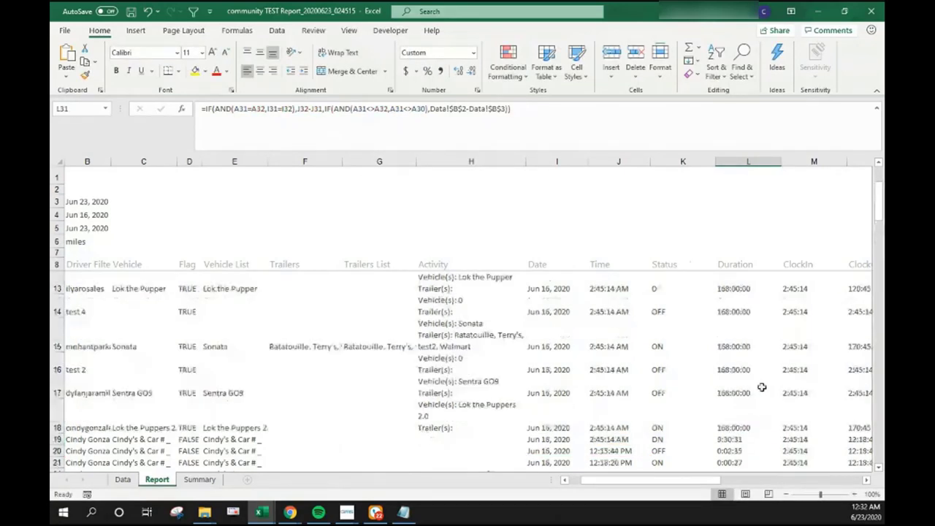
pyautogui.click(731, 284)
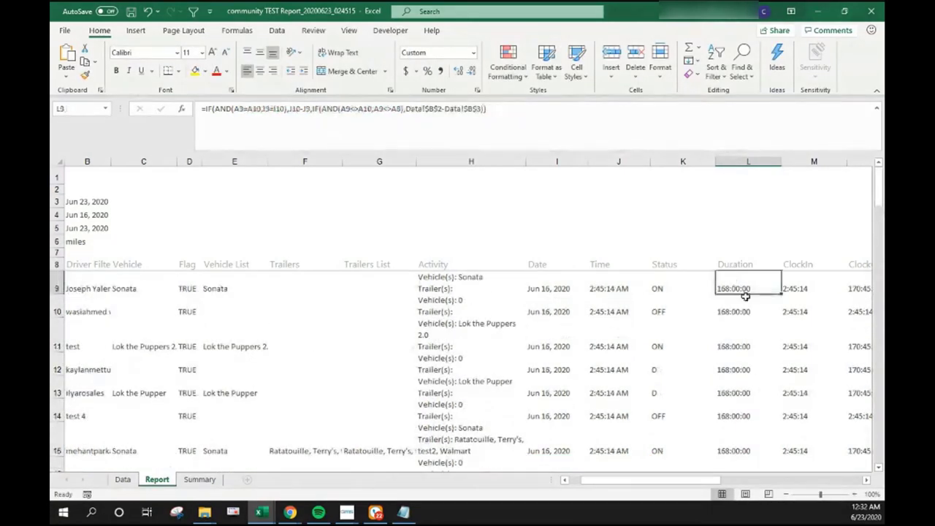
pyautogui.click(482, 107)
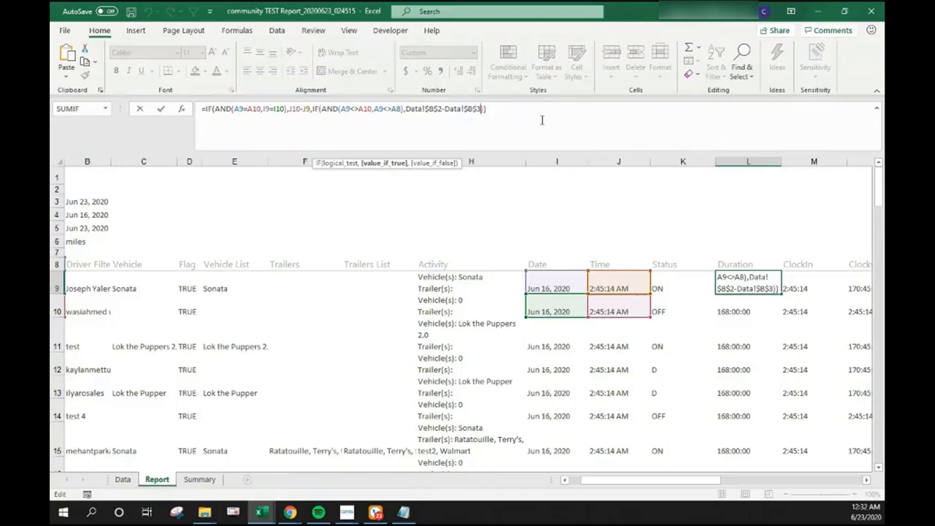
pyautogui.write(',')
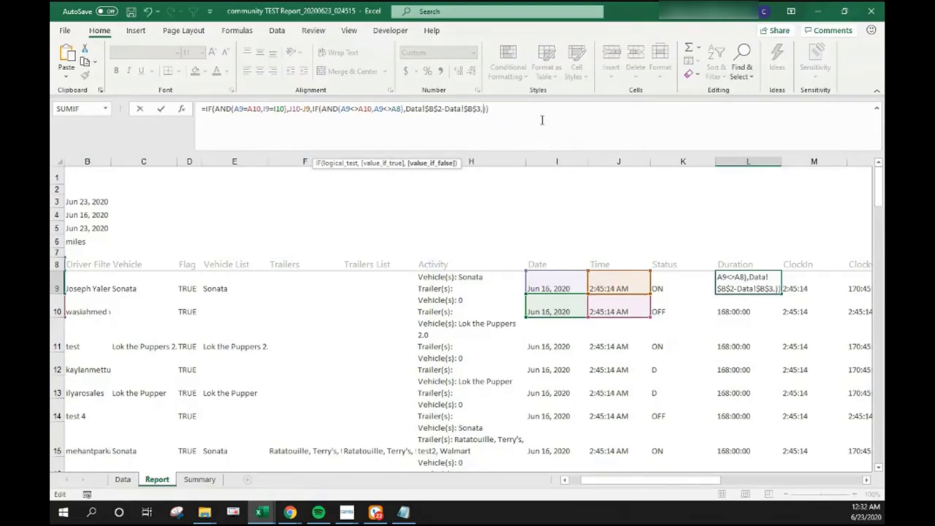
pyautogui.write('IF(')
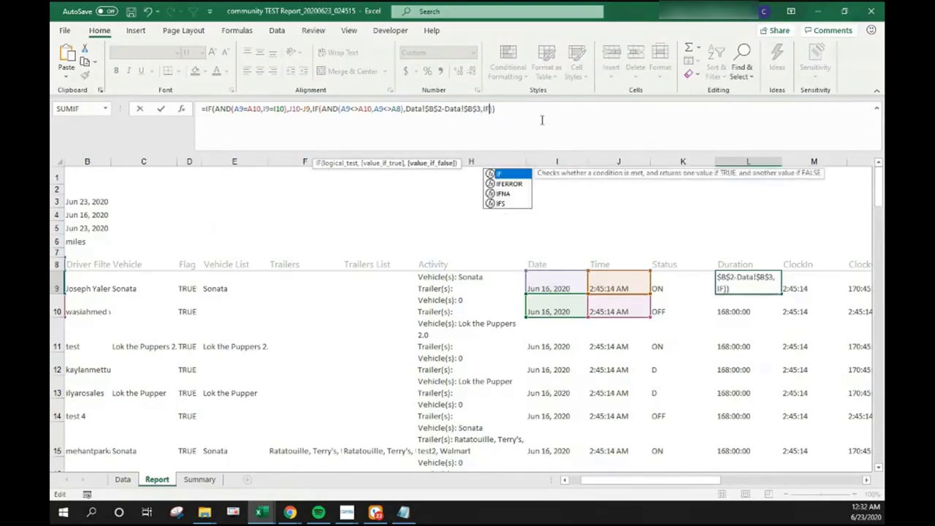
pyautogui.write('and(')
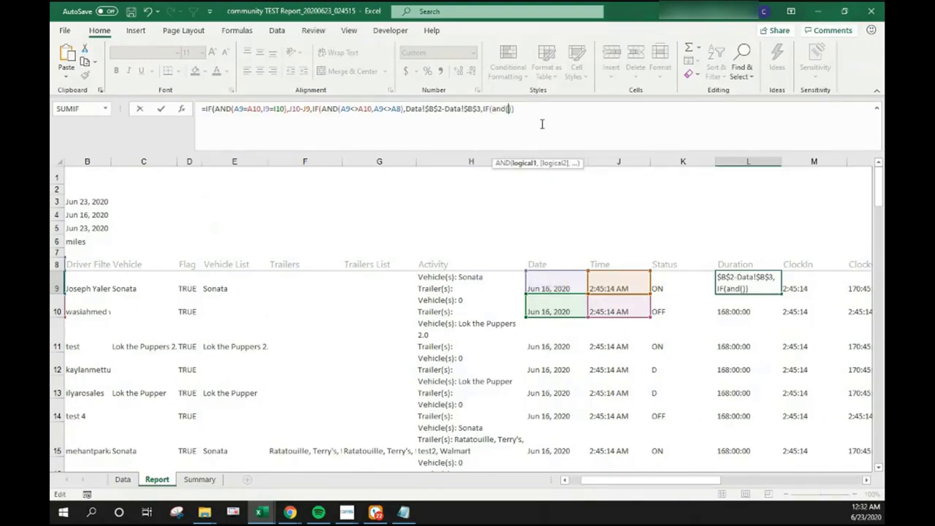
# Step: Enter the third IF's AND conditions for same driver but different date, A9=A10 and I9<>I10
pyautogui.moveTo(665, 486); pyautogui.dragTo(667, 485)
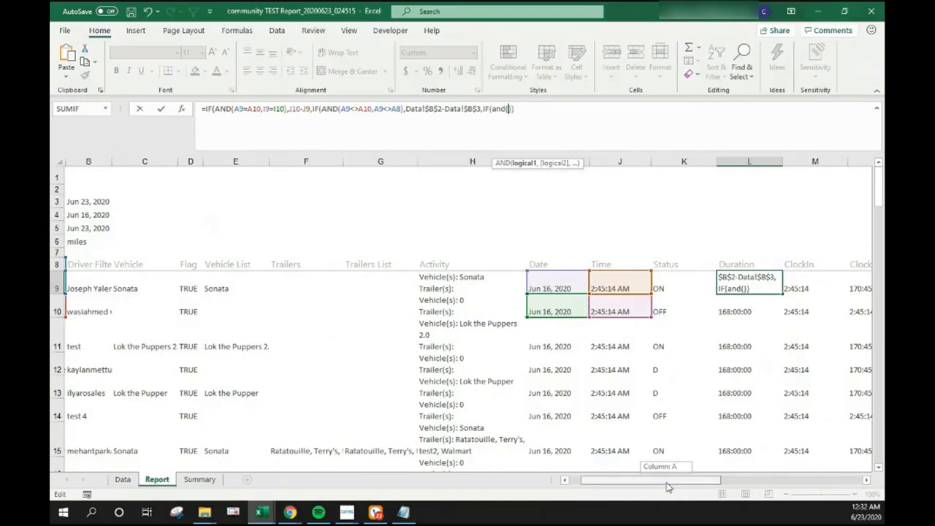
pyautogui.moveTo(667, 485); pyautogui.dragTo(656, 485)
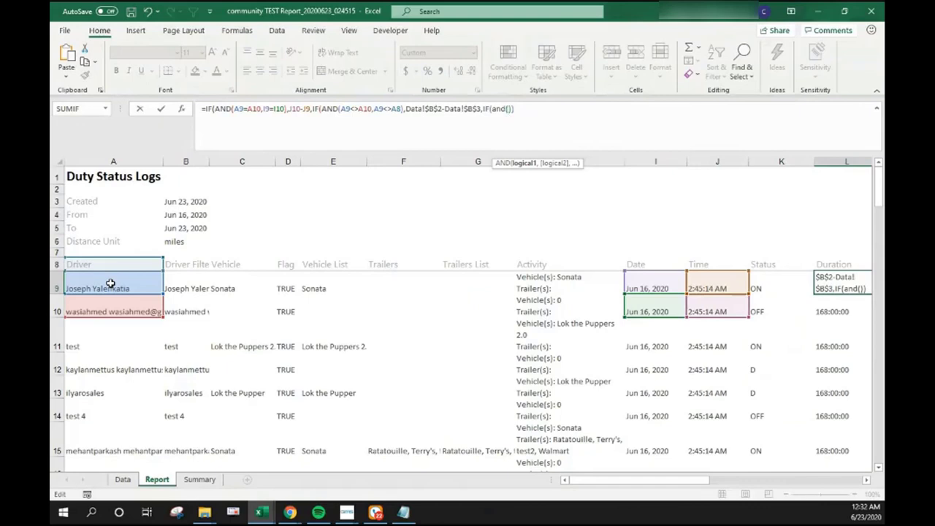
pyautogui.click(109, 284)
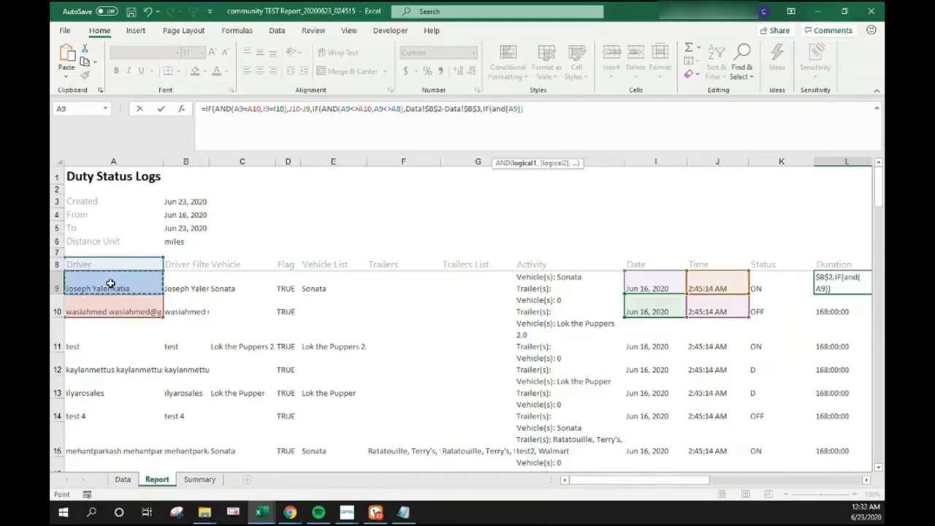
pyautogui.write('=')
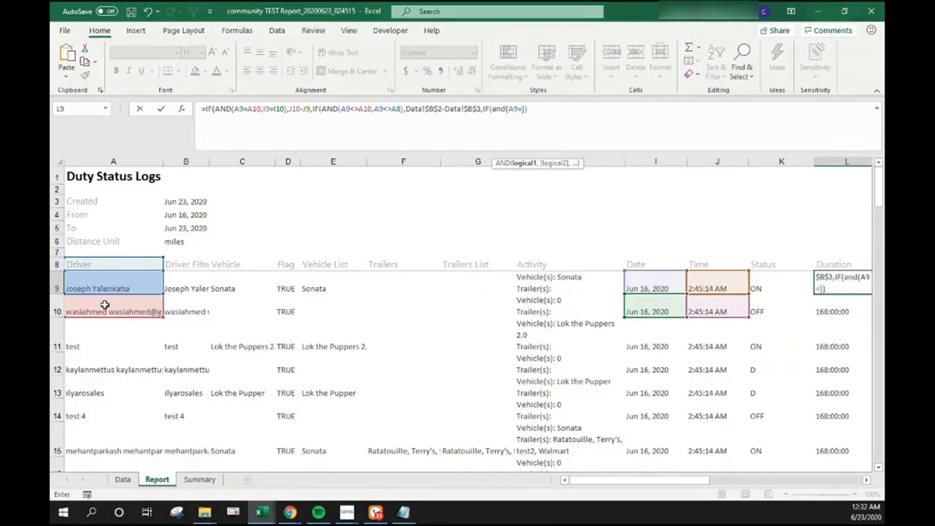
pyautogui.click(105, 305)
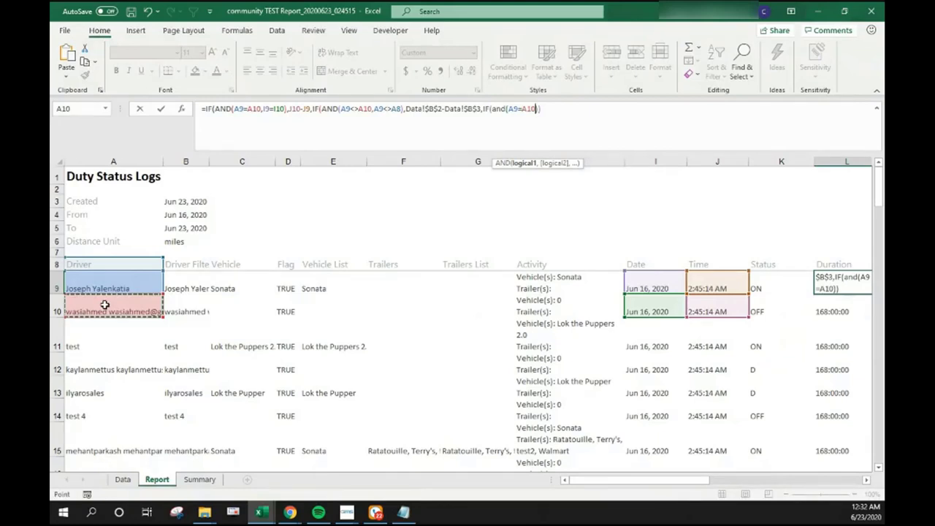
pyautogui.write(',')
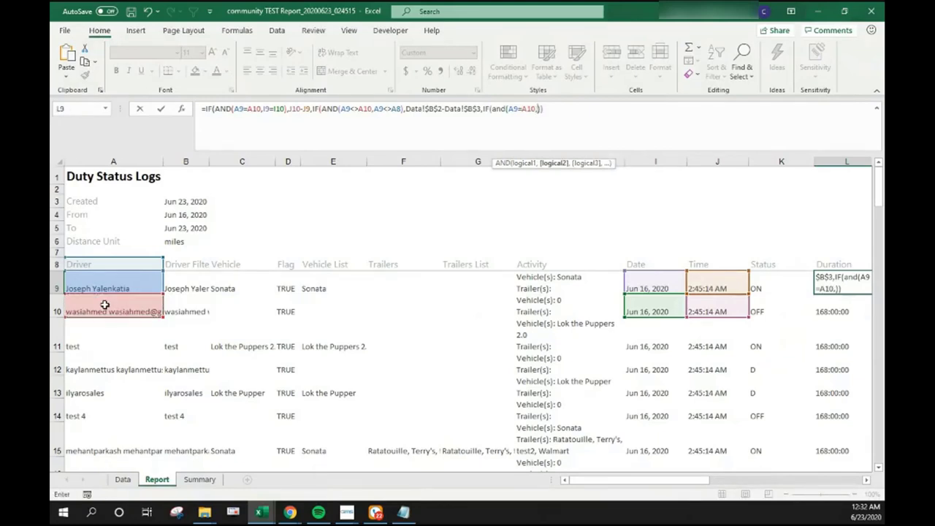
pyautogui.click(652, 287)
pyautogui.write('<>')
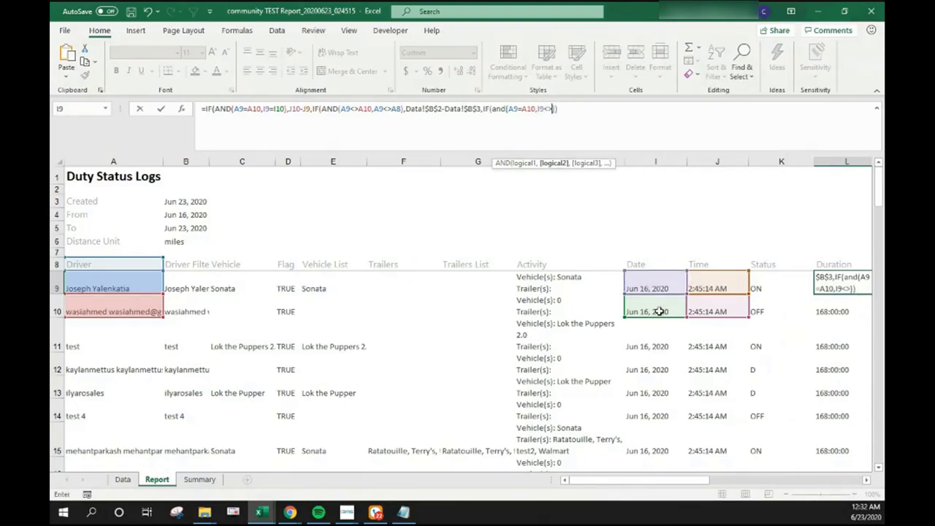
pyautogui.click(659, 311)
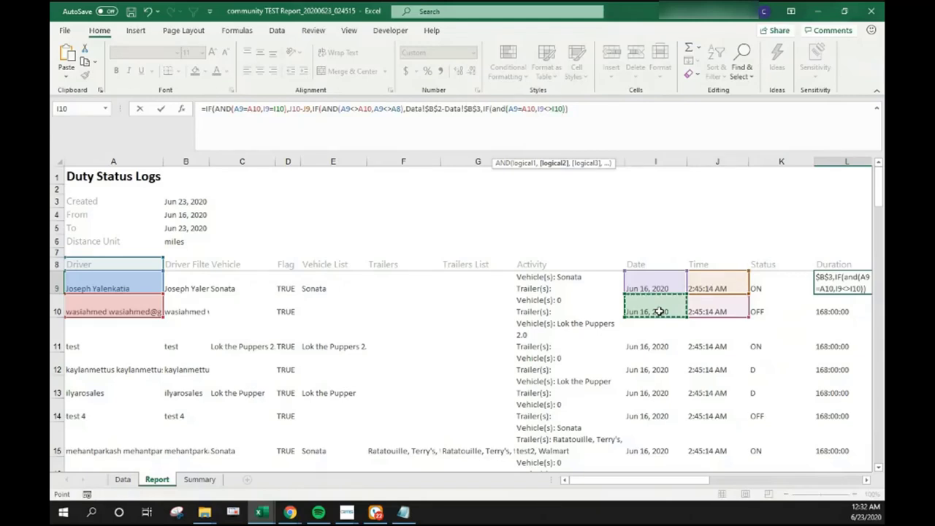
pyautogui.write(',')
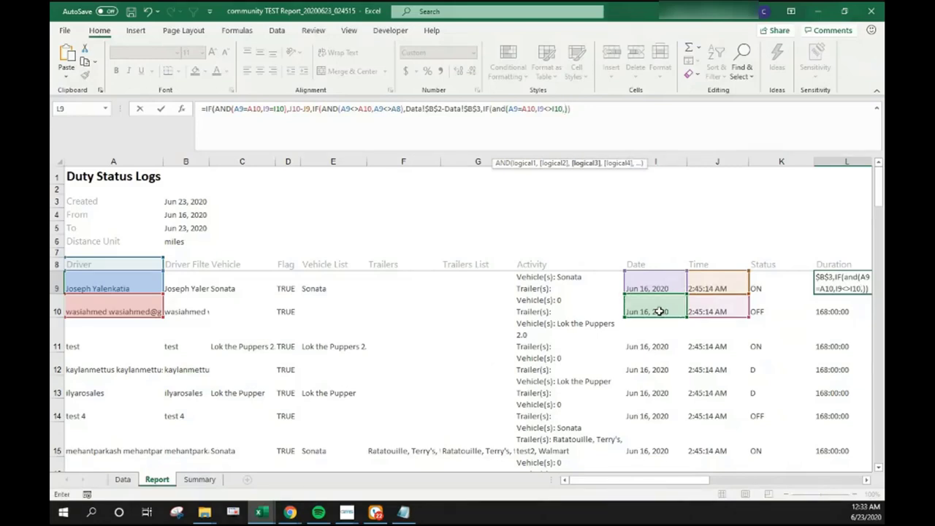
# Step: Enter the difference between the next and current DutyStatusDateTime on the Data sheet, Data!A12-Data!A11, after the two conditions
pyautogui.click(123, 479)
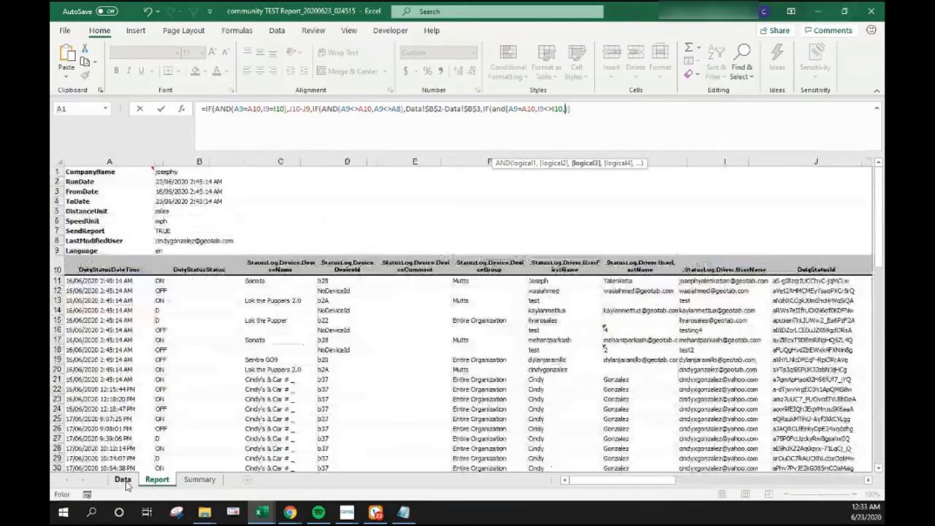
pyautogui.click(127, 291)
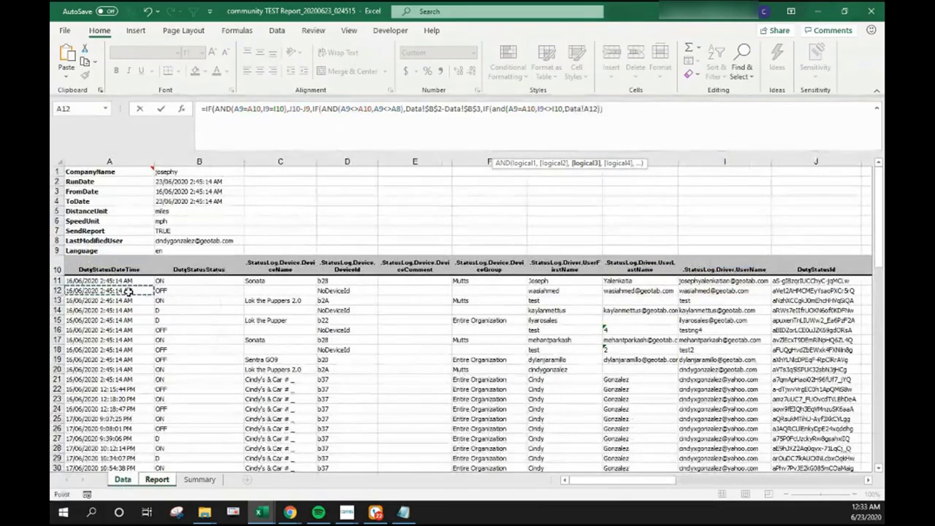
pyautogui.write('-')
pyautogui.click(126, 281)
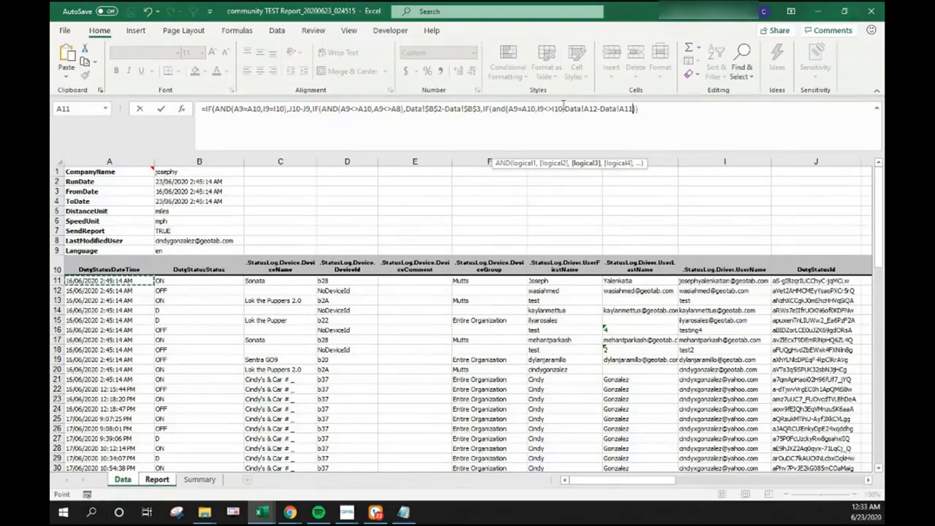
# Step: Close the AND function right after I9<>I10 and commit the L9 formula, accepting the closing-parenthesis correction
pyautogui.click(562, 108)
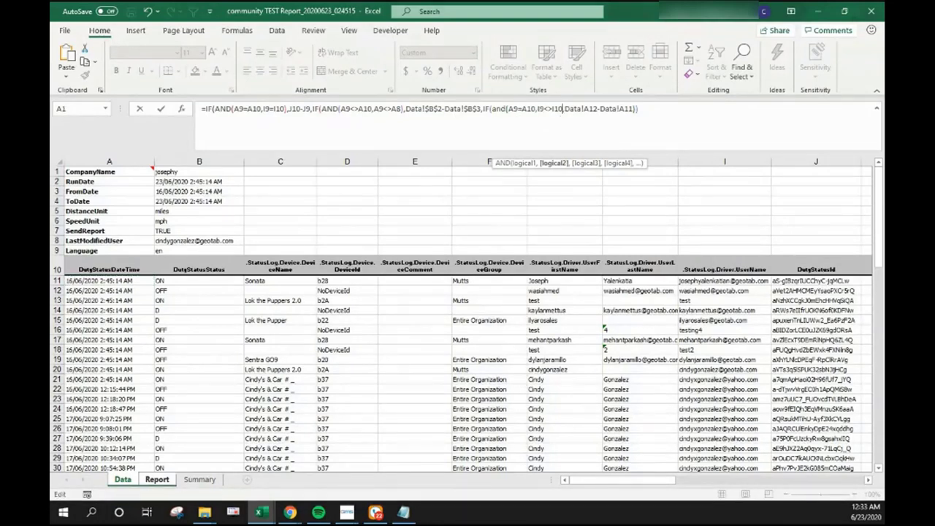
pyautogui.write(')')
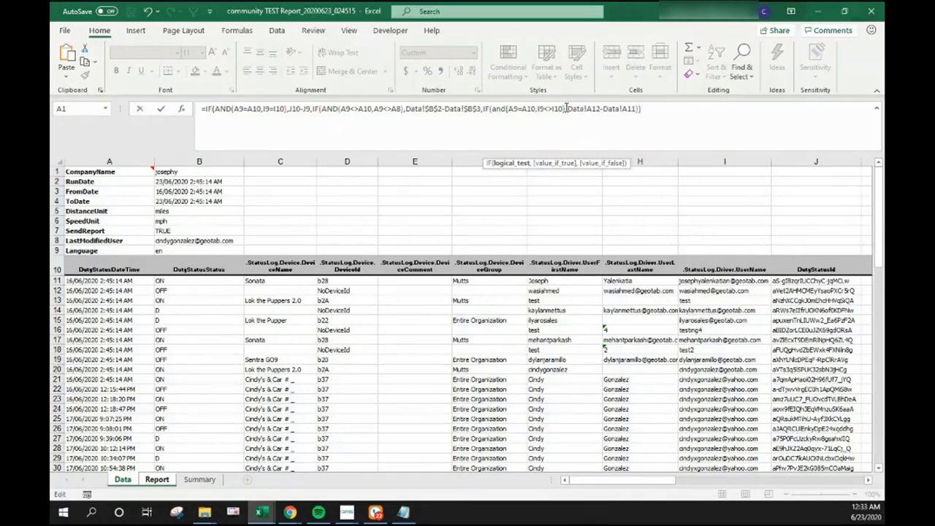
pyautogui.click(674, 108)
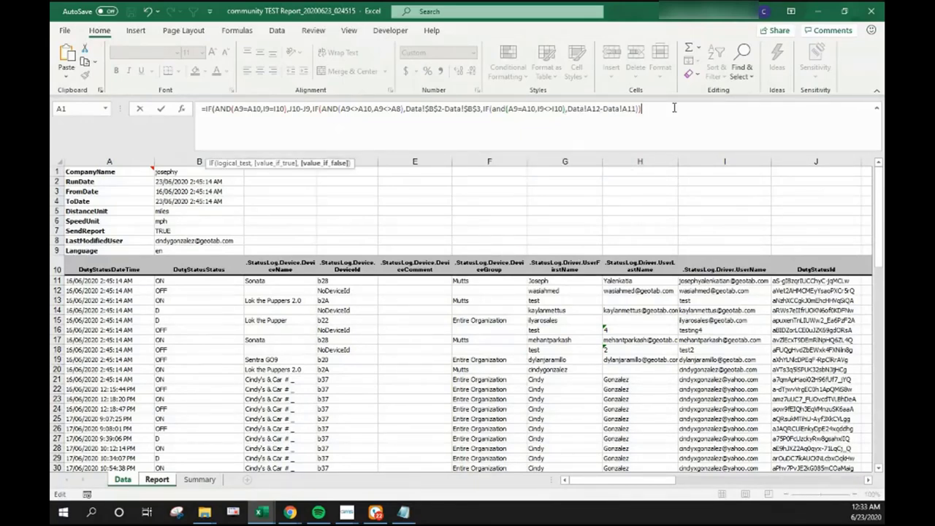
pyautogui.press('Return')
pyautogui.press('Return')
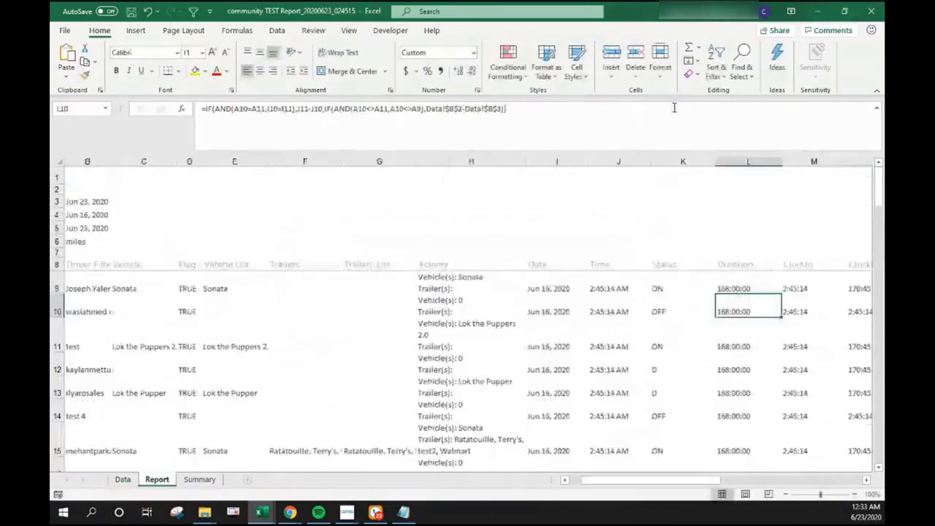
# Step: Fill the updated L9 formula down the whole Duration column through row 89
pyautogui.click(743, 286)
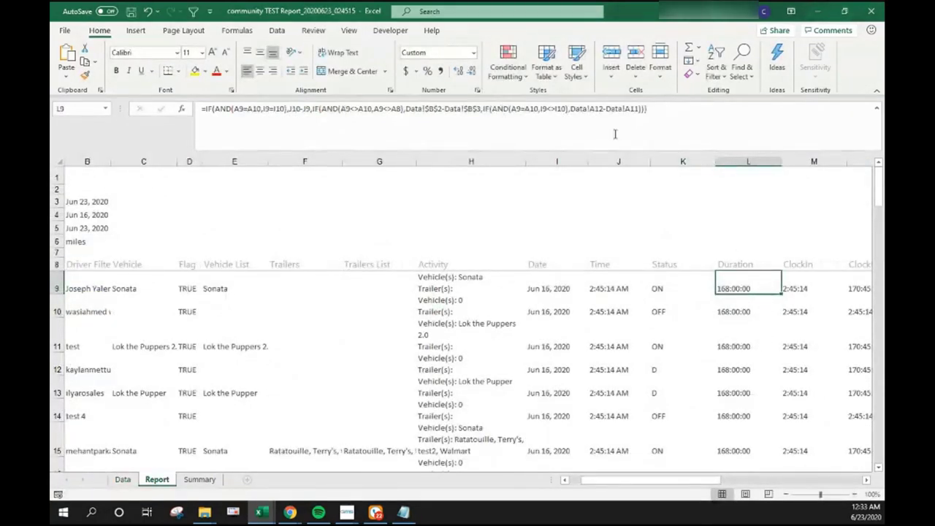
pyautogui.scroll(-3, 773, 372)
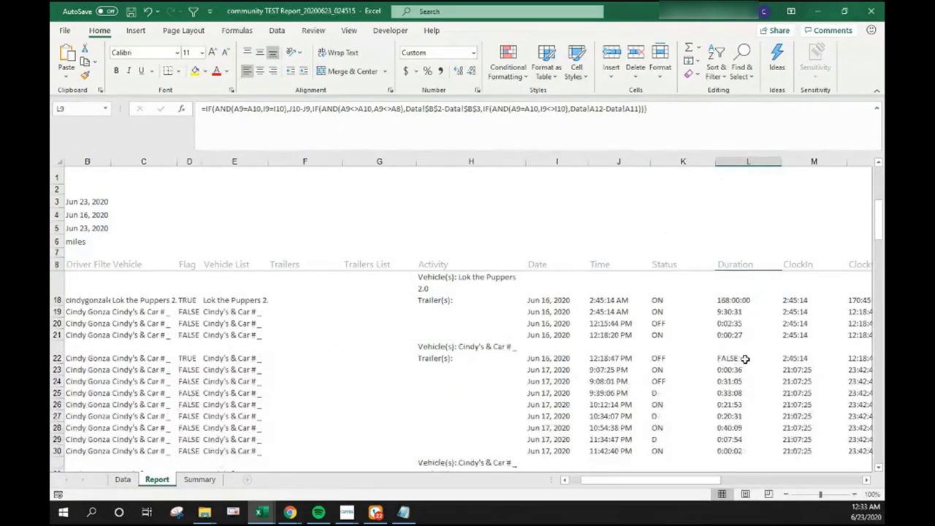
pyautogui.click(745, 357)
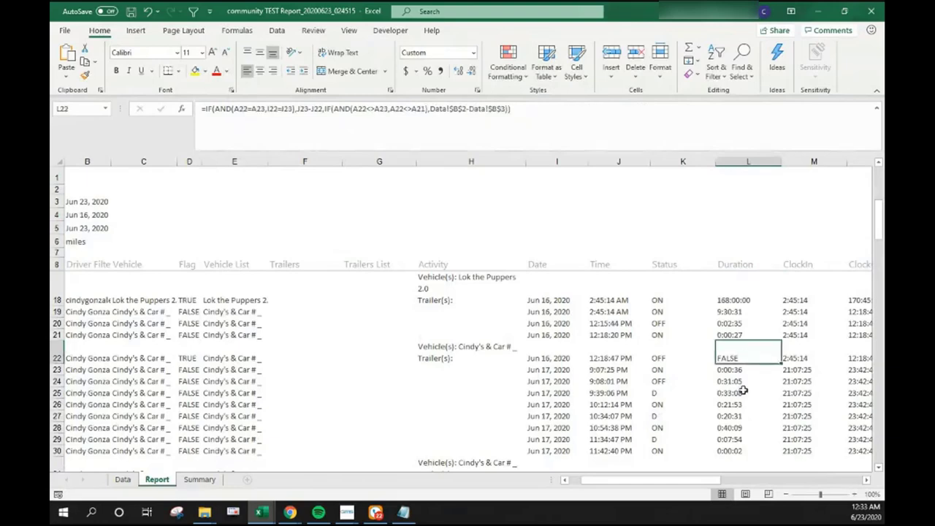
pyautogui.click(690, 480)
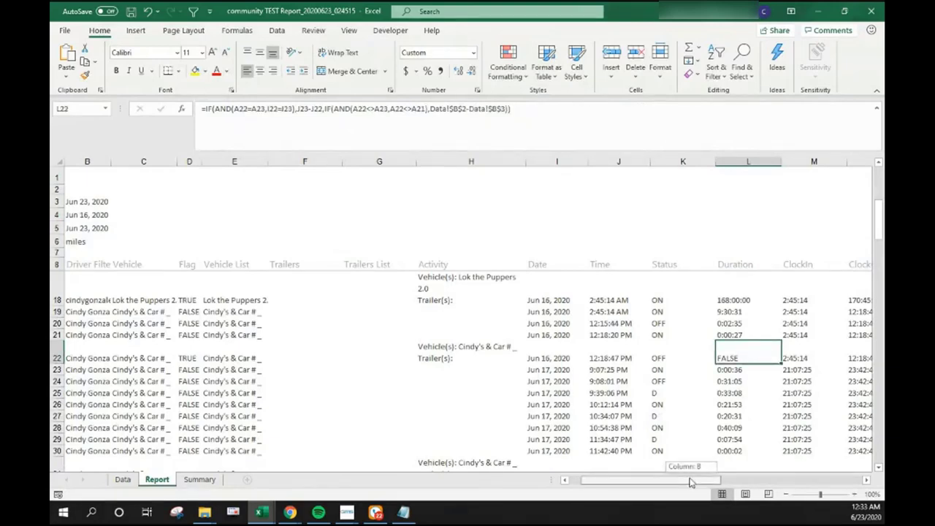
pyautogui.moveTo(690, 482); pyautogui.dragTo(694, 462)
pyautogui.scroll(3, 657, 365)
pyautogui.click(636, 288)
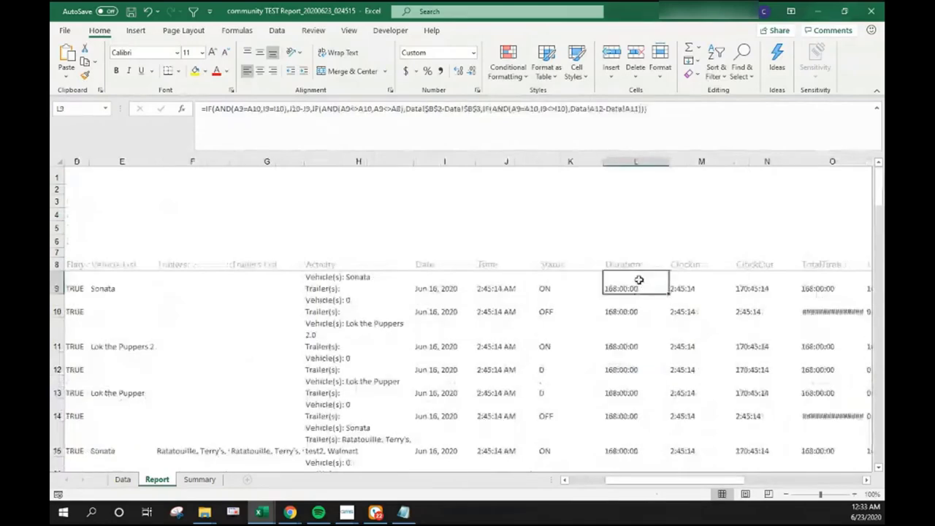
pyautogui.moveTo(667, 294); pyautogui.dragTo(641, 336)
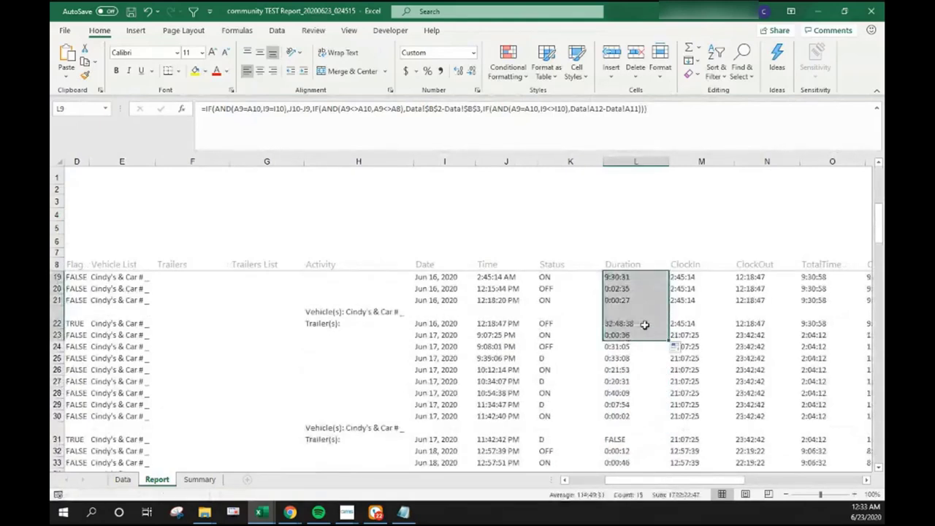
pyautogui.click(647, 323)
pyautogui.moveTo(666, 330); pyautogui.dragTo(666, 354)
# Step: Review the recalculated Duration values from L9 to the last driver, checking the last log of each day
pyautogui.scroll(3, 666, 354)
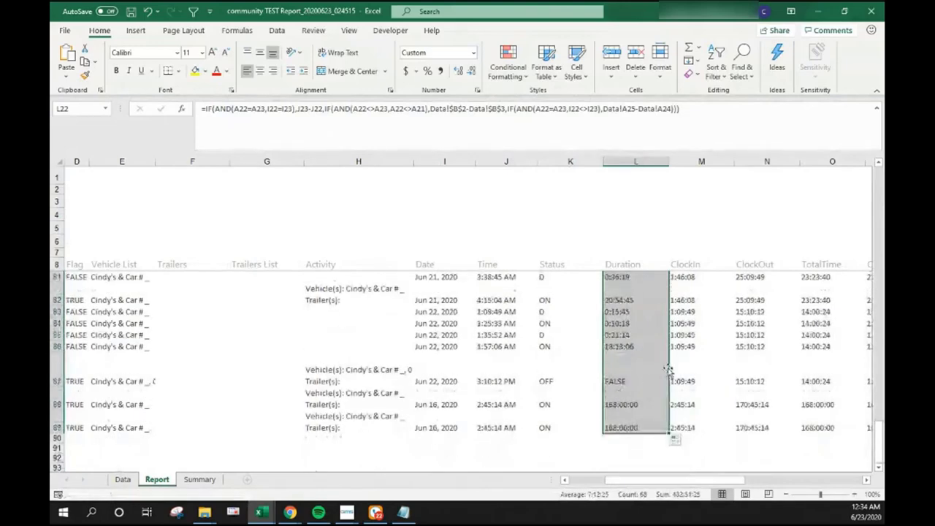
pyautogui.scroll(10, 647, 383)
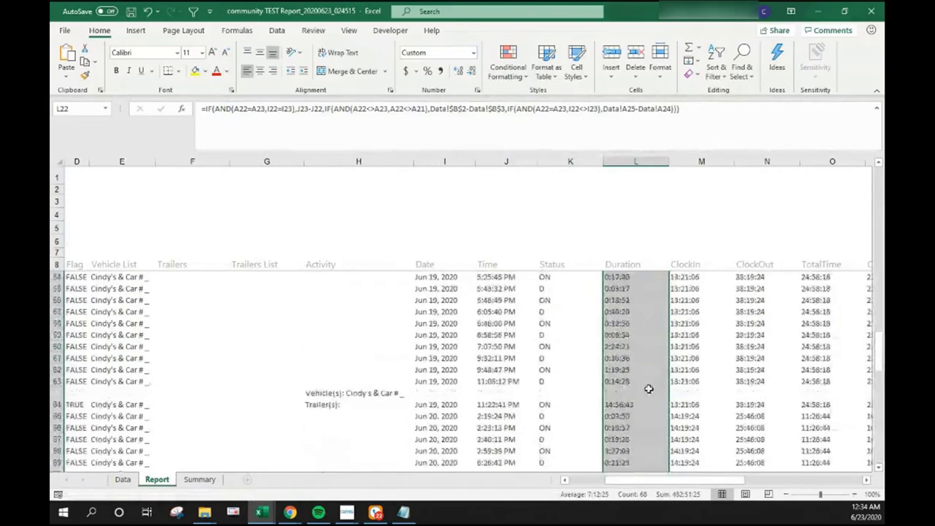
pyautogui.scroll(5, 646, 388)
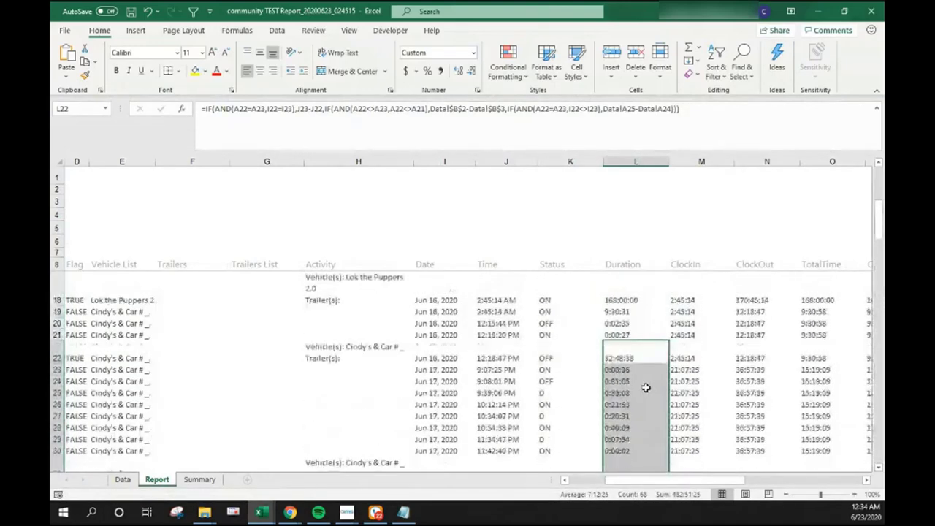
pyautogui.scroll(4, 629, 341)
pyautogui.click(632, 289)
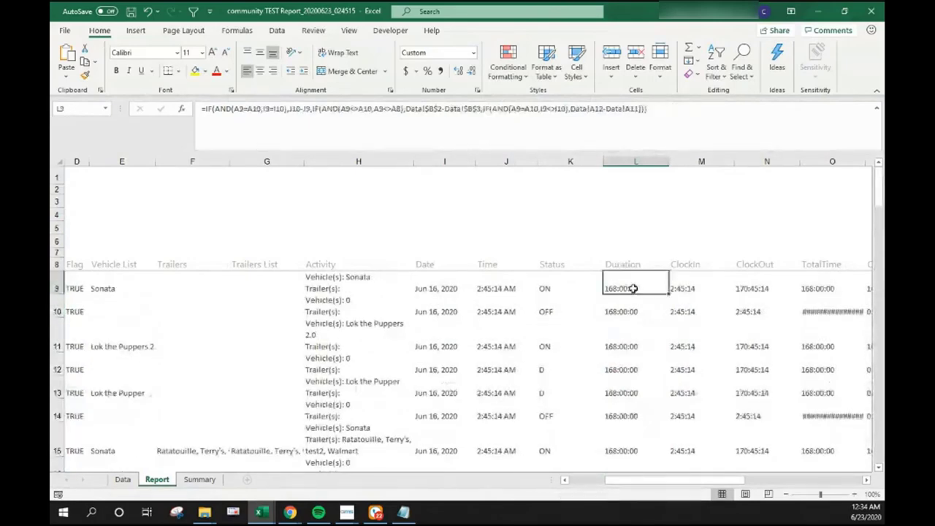
pyautogui.scroll(-5, 633, 292)
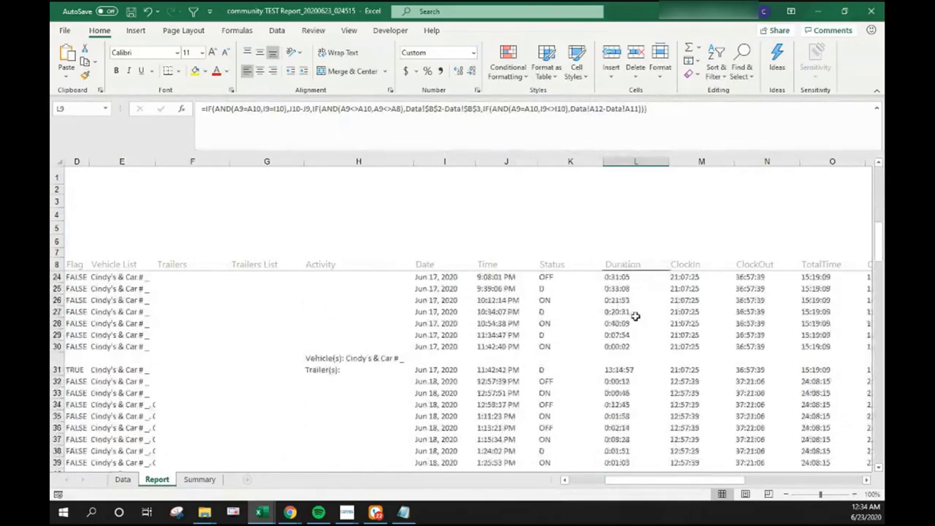
pyautogui.scroll(-10, 635, 315)
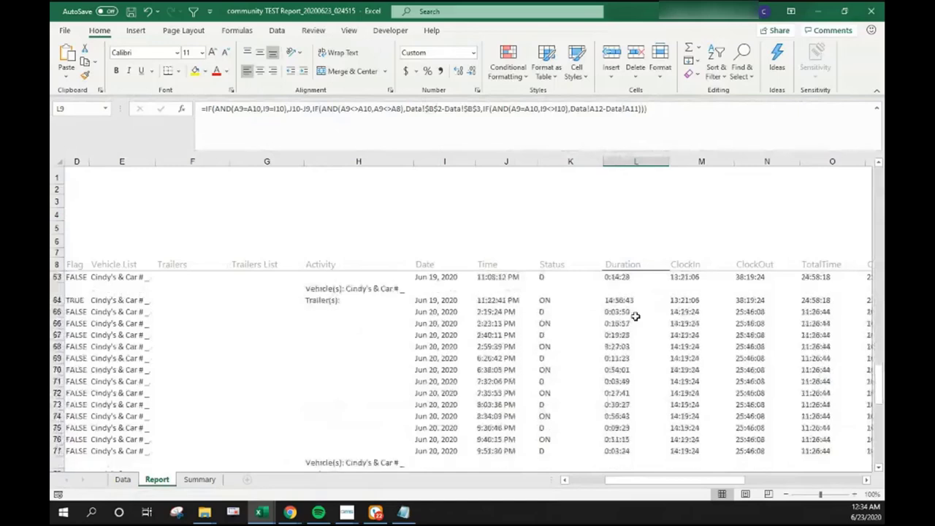
pyautogui.scroll(-6, 635, 315)
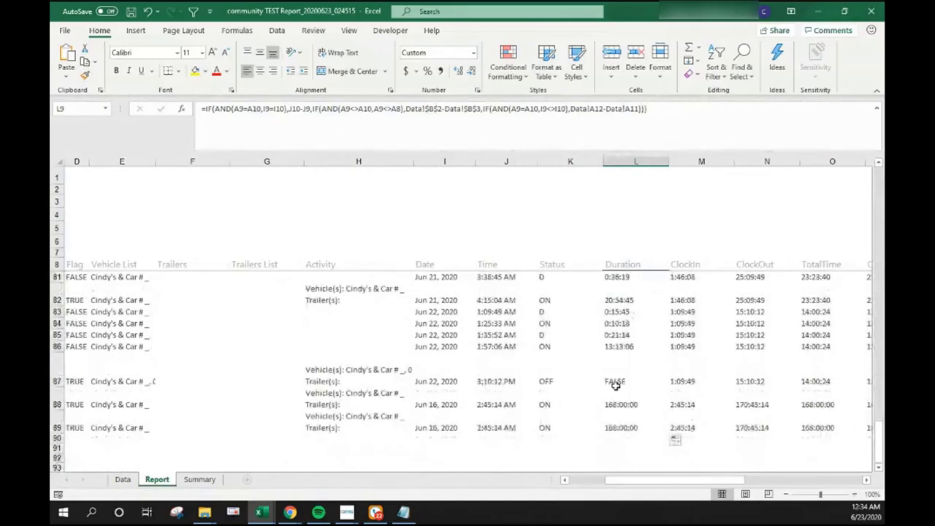
# Step: Examine the Duration formula in L87 against the neighbouring driver and date cells and the dates on the Data sheet
pyautogui.click(615, 383)
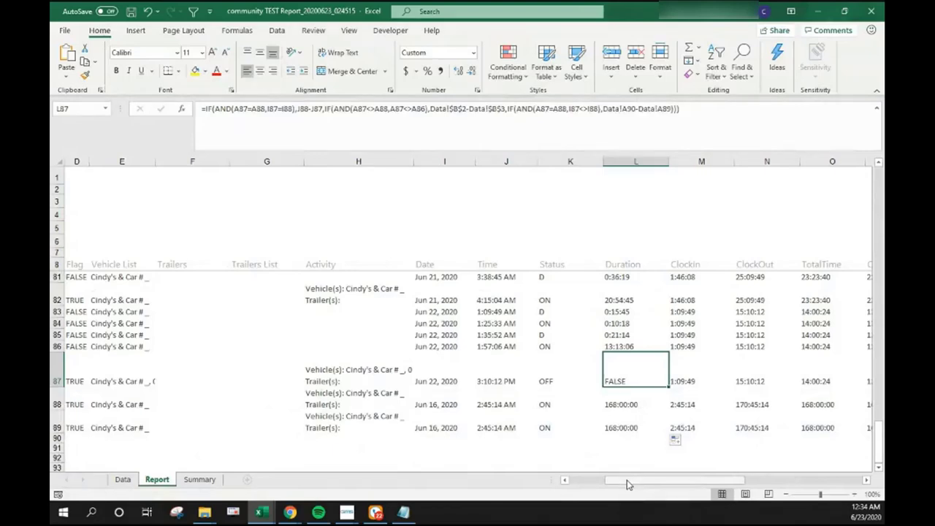
pyautogui.moveTo(628, 484); pyautogui.dragTo(590, 481)
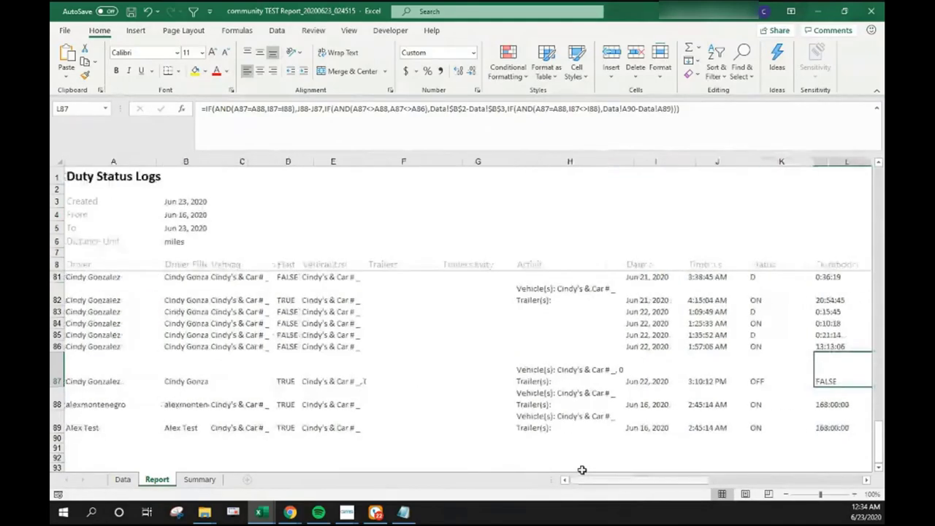
pyautogui.click(248, 108)
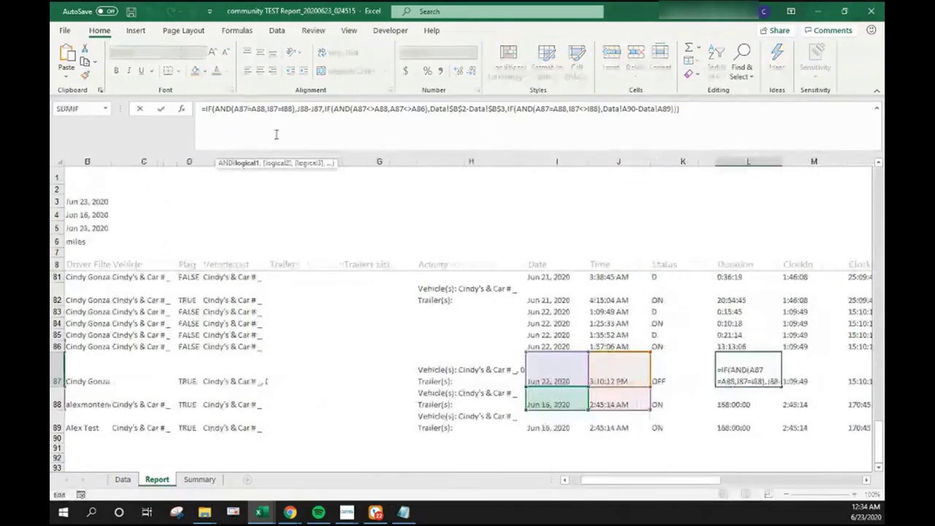
pyautogui.moveTo(668, 481); pyautogui.dragTo(650, 481)
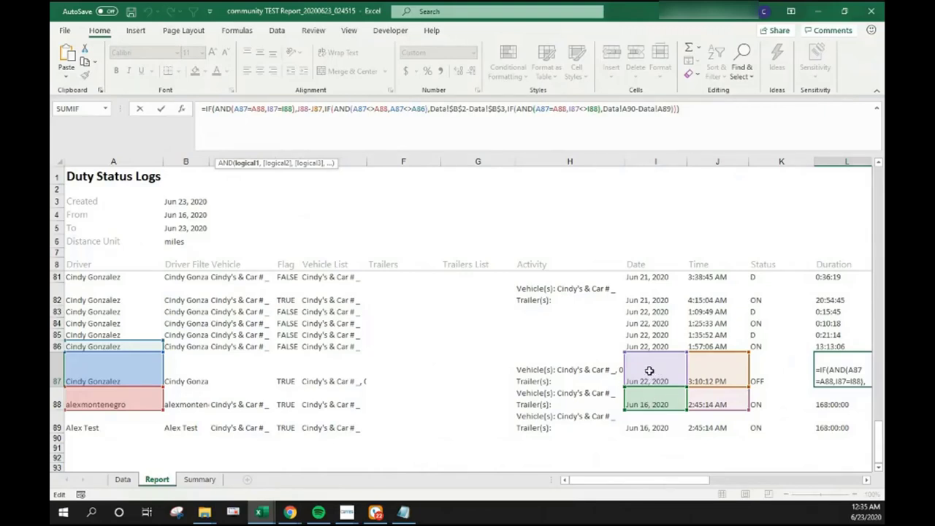
pyautogui.click(123, 479)
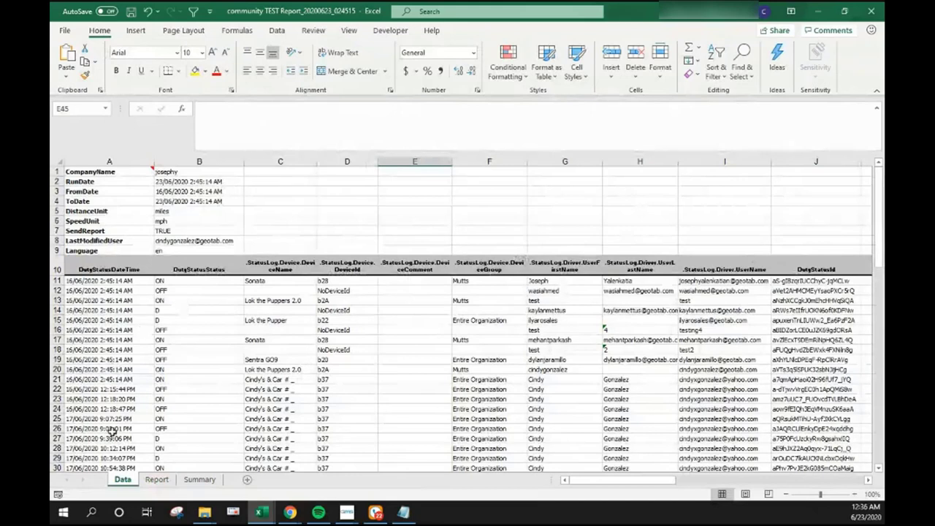
pyautogui.click(157, 480)
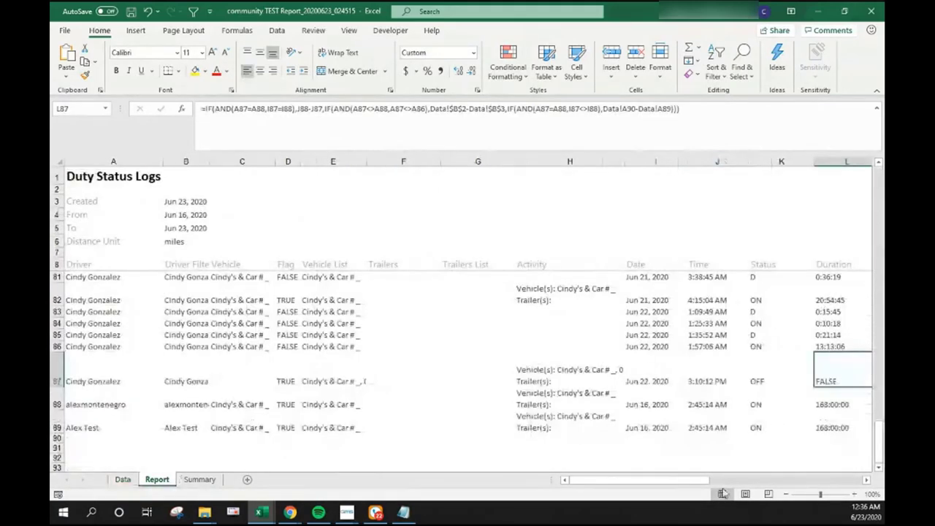
# Step: Nest another IF with an empty AND test after Data!A12-Data!A11 in the L9 Duration formula
pyautogui.scroll(1, 818, 383)
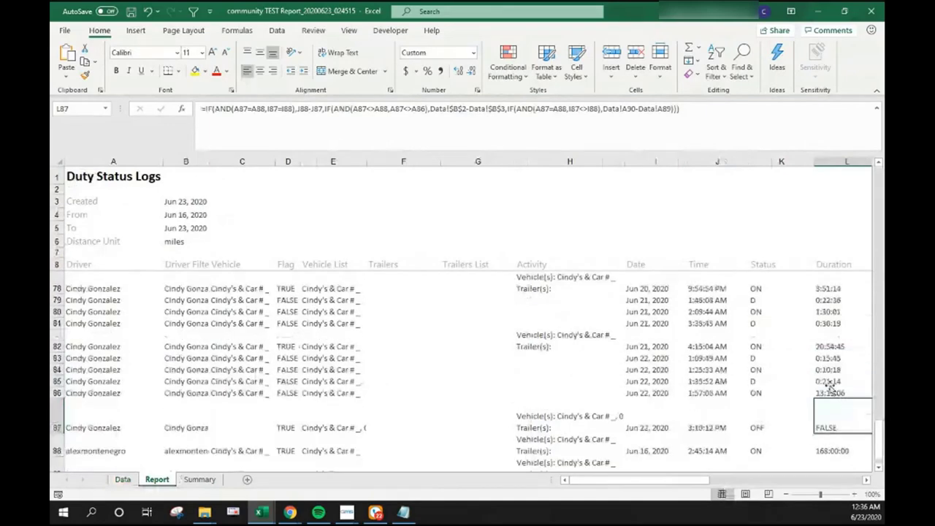
pyautogui.scroll(7, 831, 387)
pyautogui.scroll(15, 823, 374)
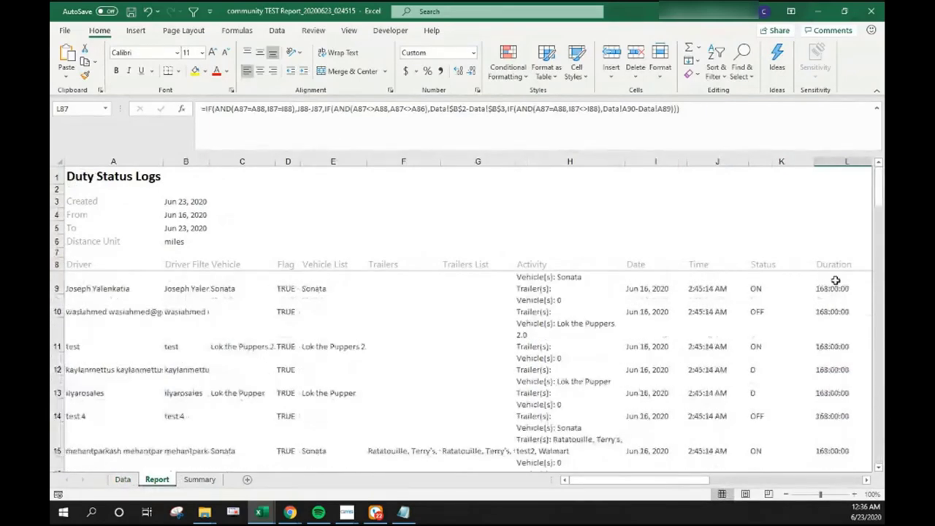
pyautogui.click(835, 286)
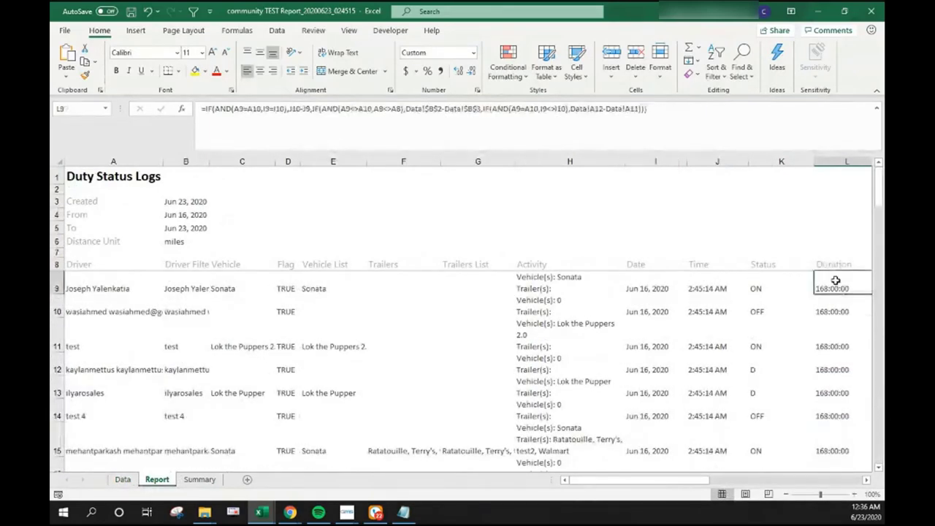
pyautogui.click(639, 108)
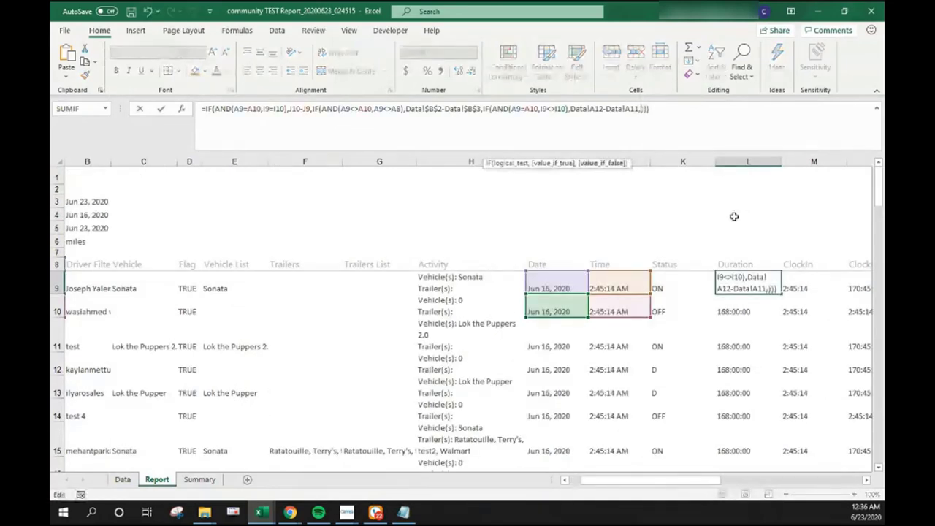
pyautogui.write(',IF(AND')
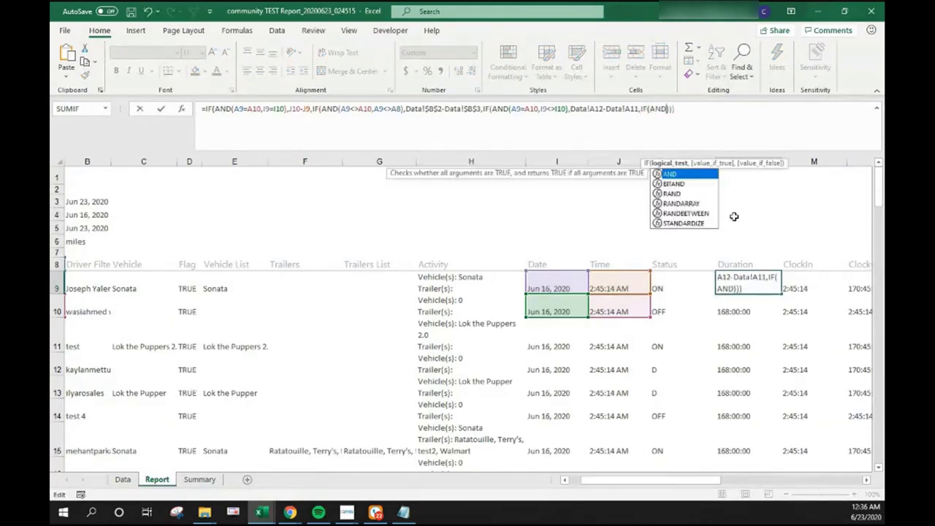
pyautogui.write('()')
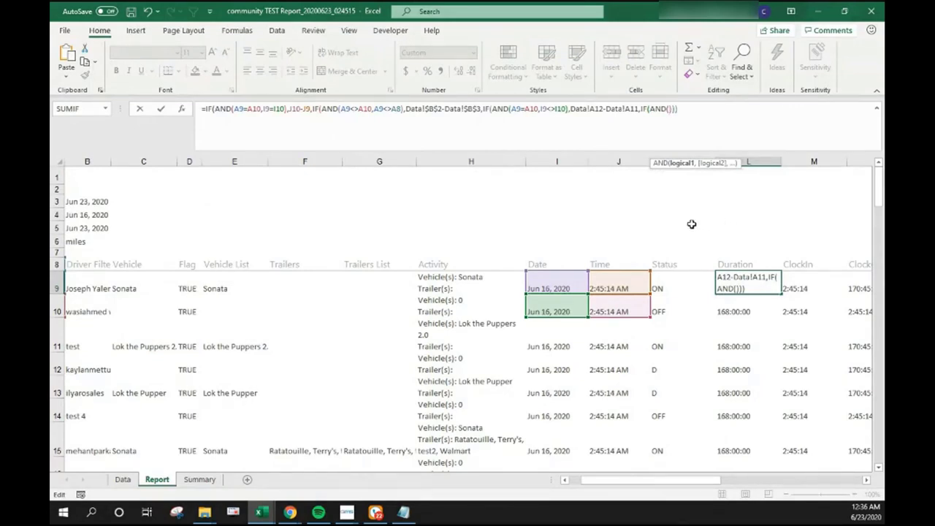
# Step: Fill the new AND test with the conditions A9<>A10 and I9<>I10, and close it
pyautogui.moveTo(656, 481); pyautogui.dragTo(646, 481)
pyautogui.click(110, 285)
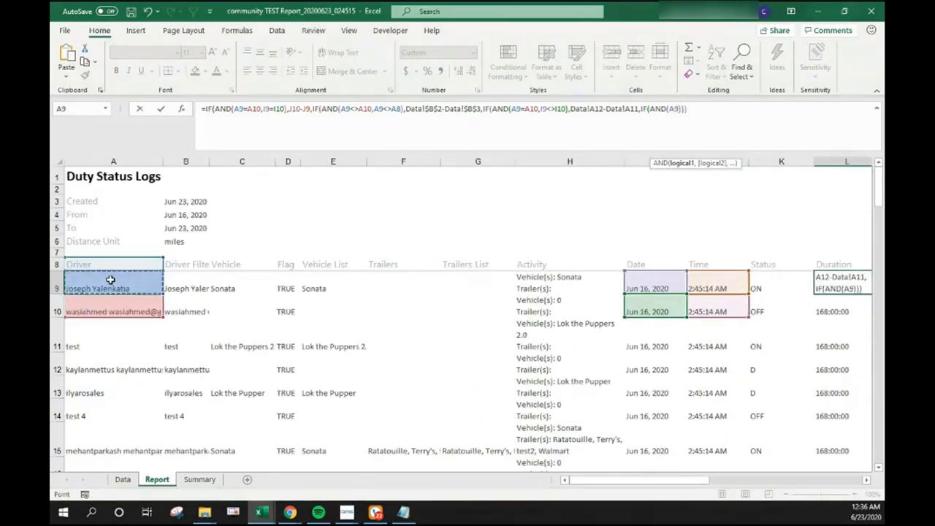
pyautogui.write('<>')
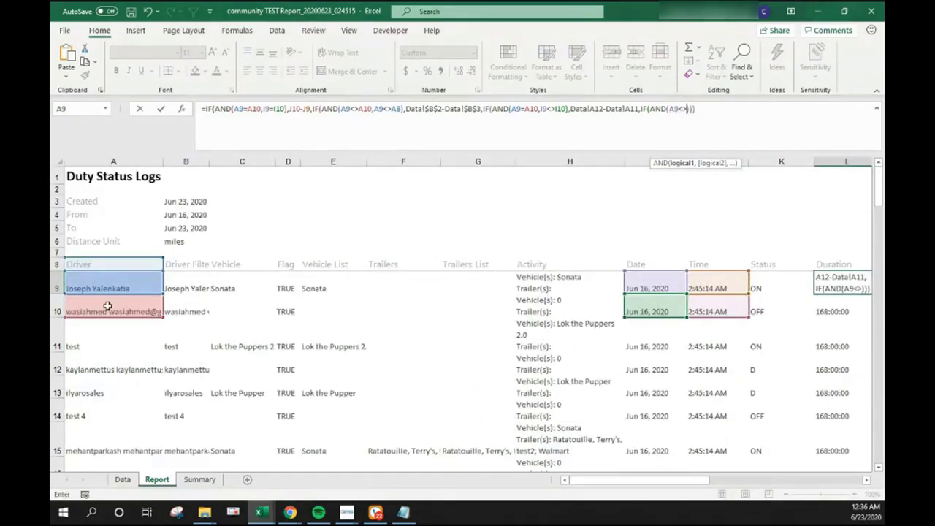
pyautogui.click(108, 312)
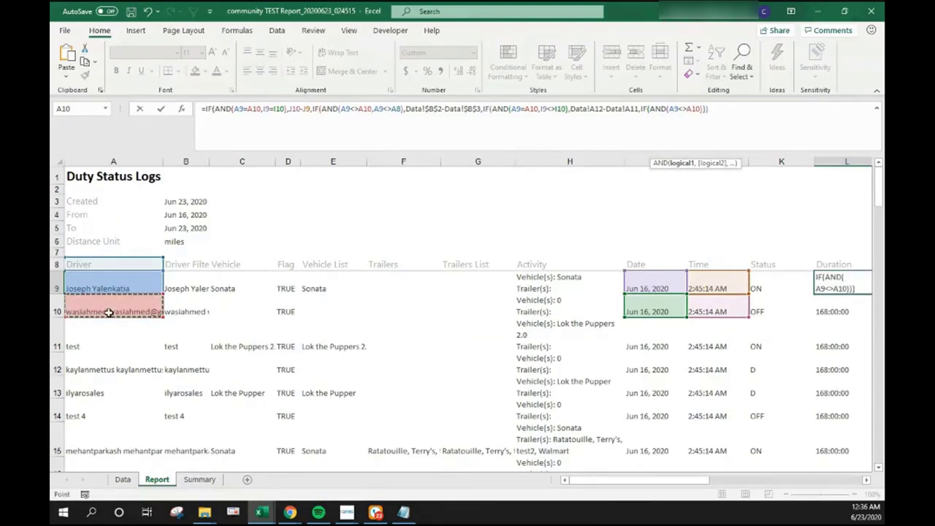
pyautogui.write(',')
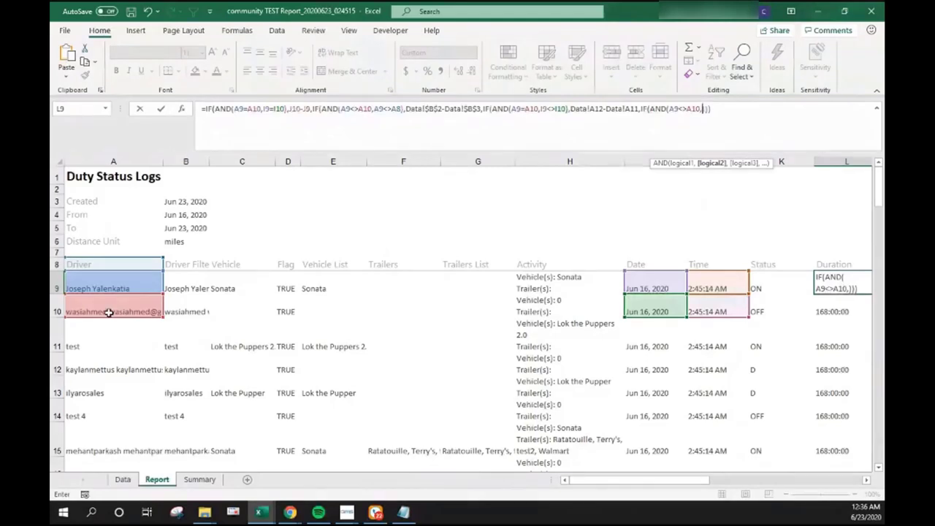
pyautogui.click(652, 285)
pyautogui.write('<>')
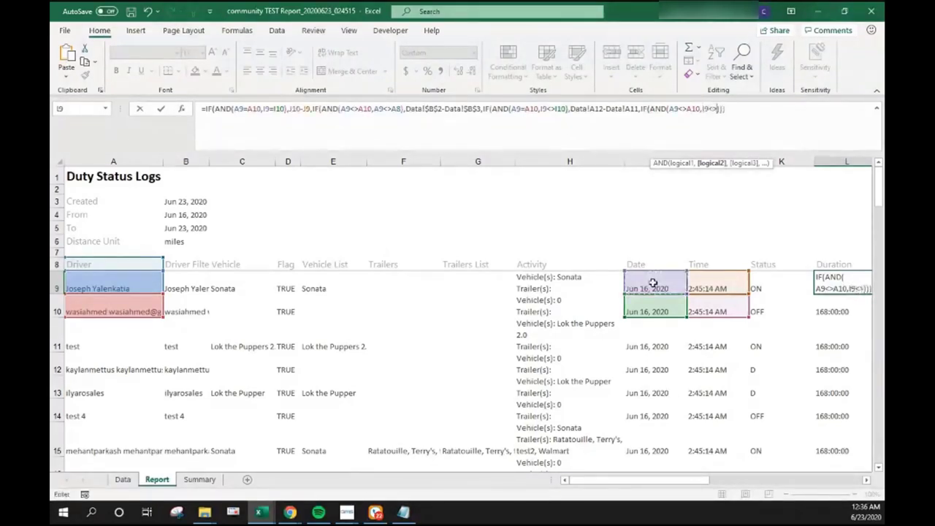
pyautogui.click(659, 308)
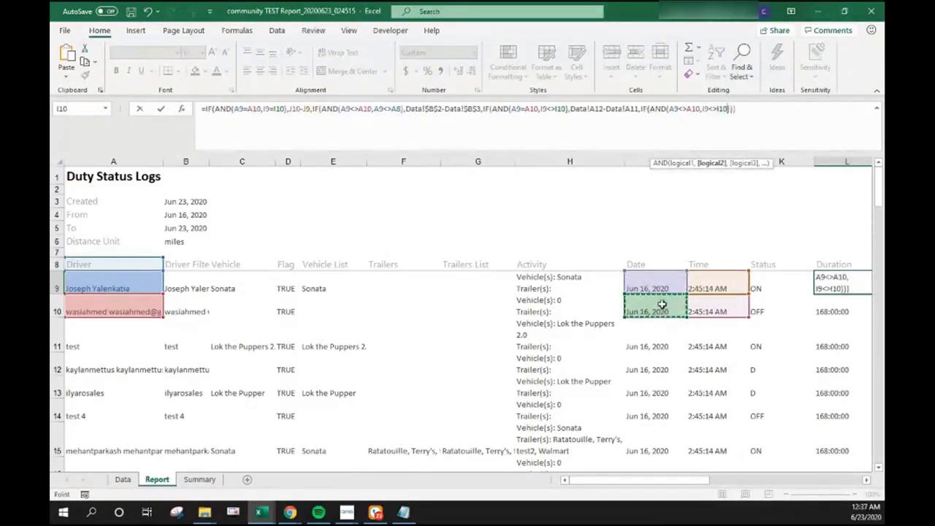
pyautogui.write(')))')
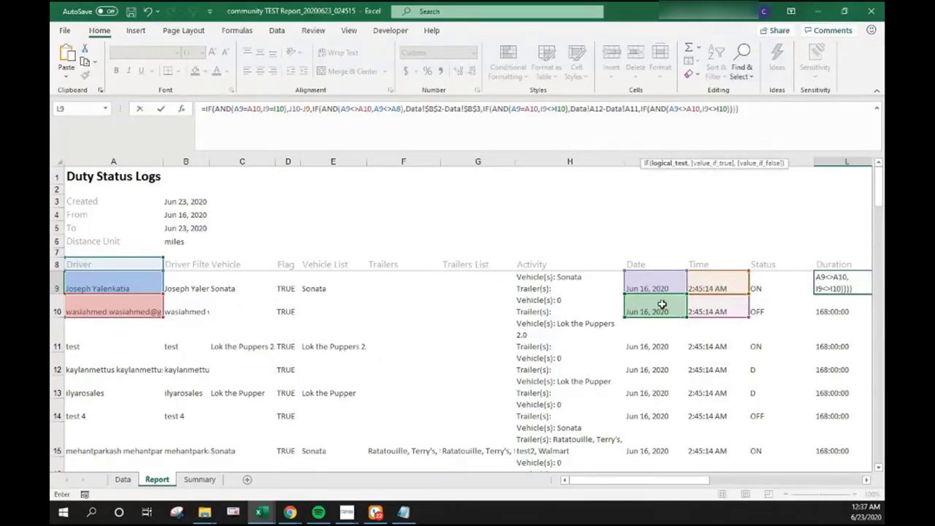
# Step: Enter RunDate minus the current DutyStatusDateTime, Data!B2-Data!A11, as the new IF's value when true
pyautogui.write(',')
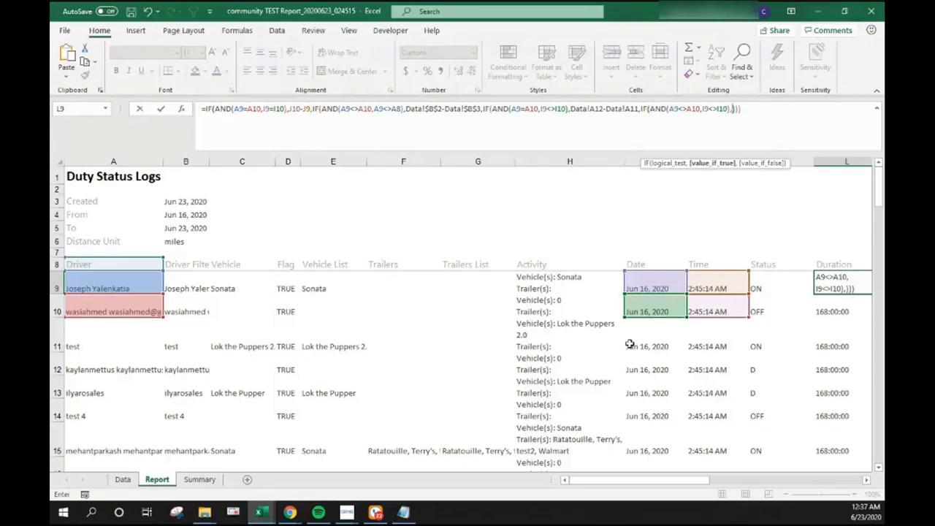
pyautogui.click(124, 480)
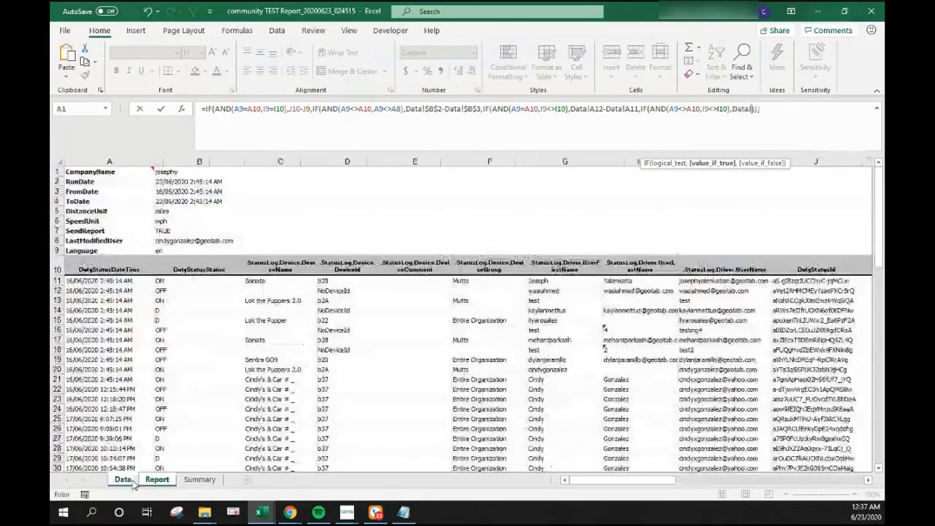
pyautogui.click(200, 185)
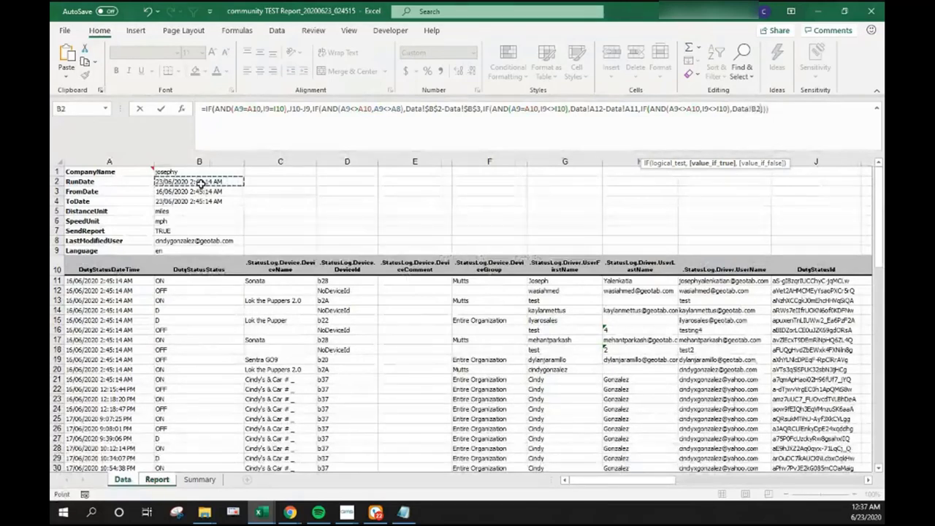
pyautogui.write('-')
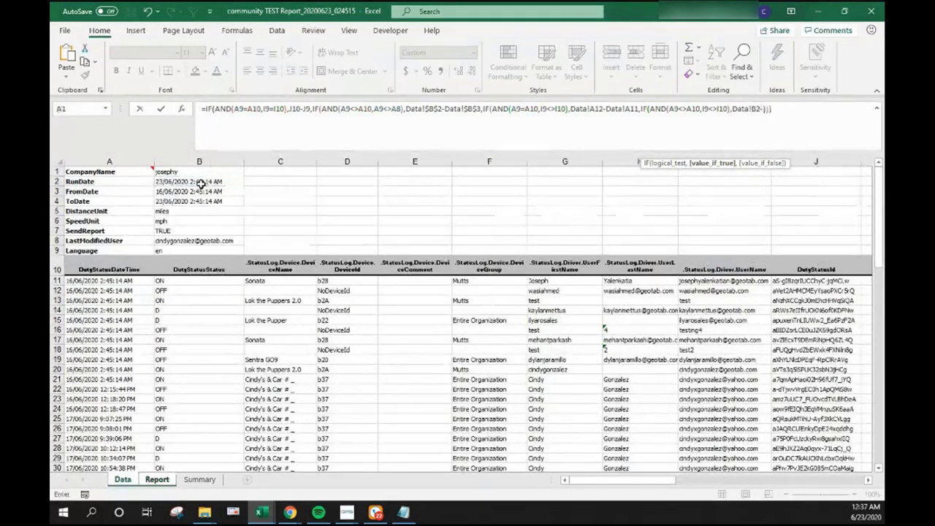
pyautogui.click(123, 280)
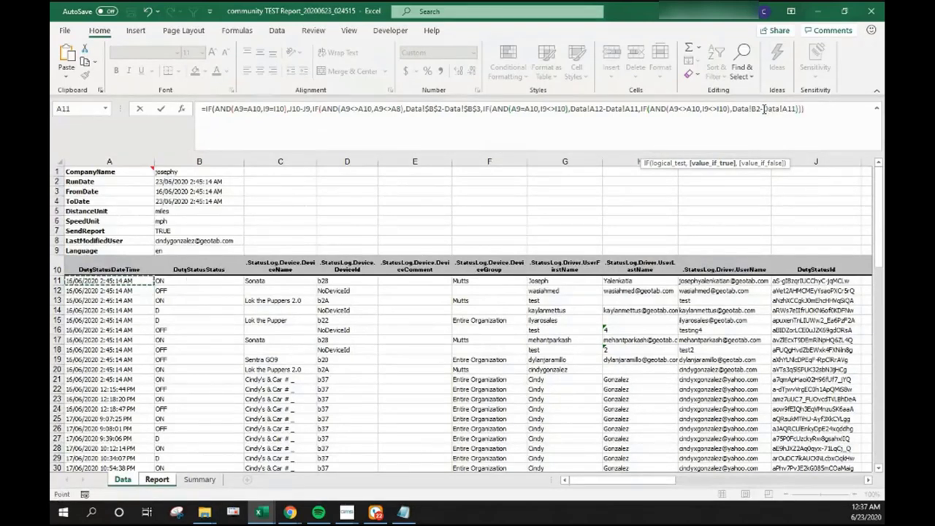
# Step: Make the RunDate reference absolute as Data!$B$2 and commit the L9 formula, accepting the closing-parenthesis correction
pyautogui.moveTo(763, 108); pyautogui.dragTo(731, 108)
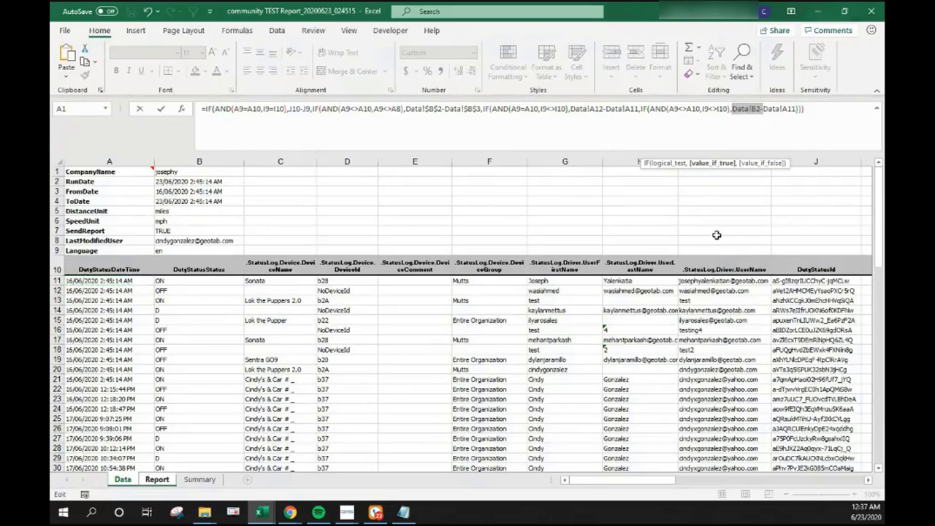
pyautogui.press('F4')
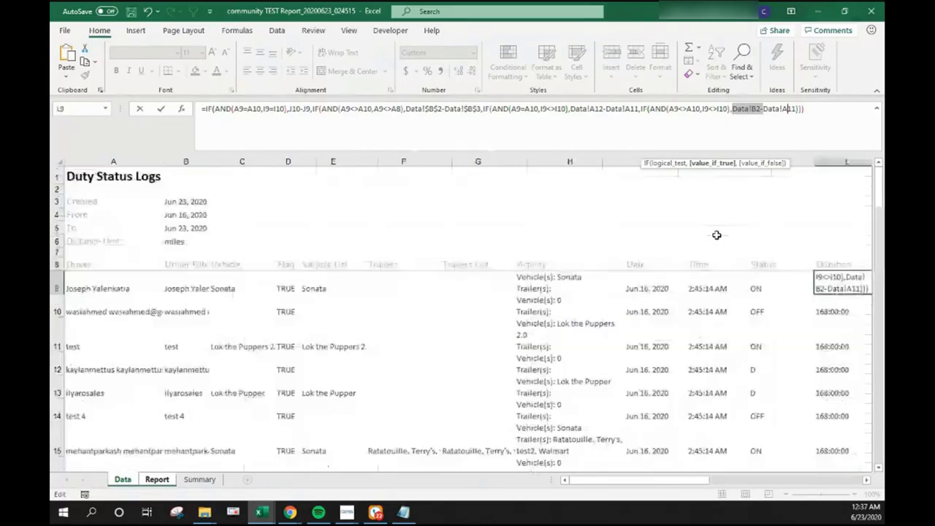
pyautogui.click(763, 108)
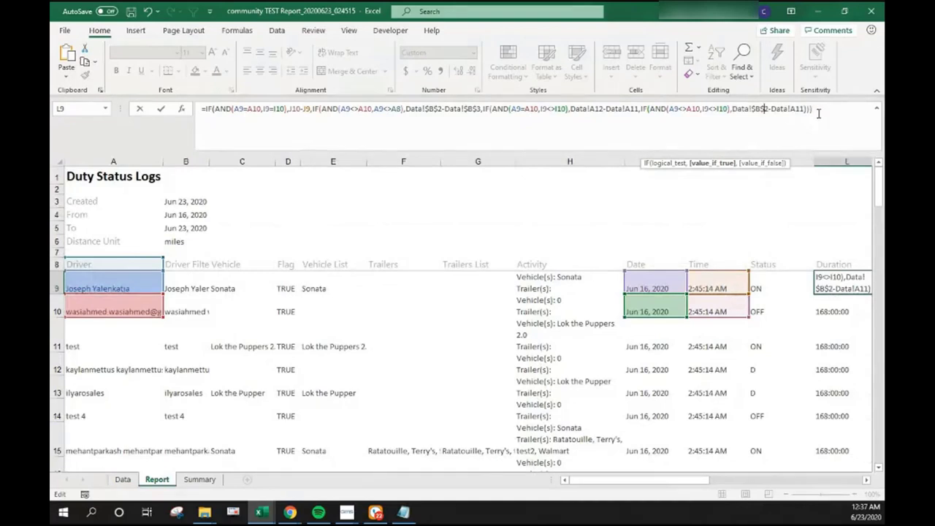
pyautogui.press('Return')
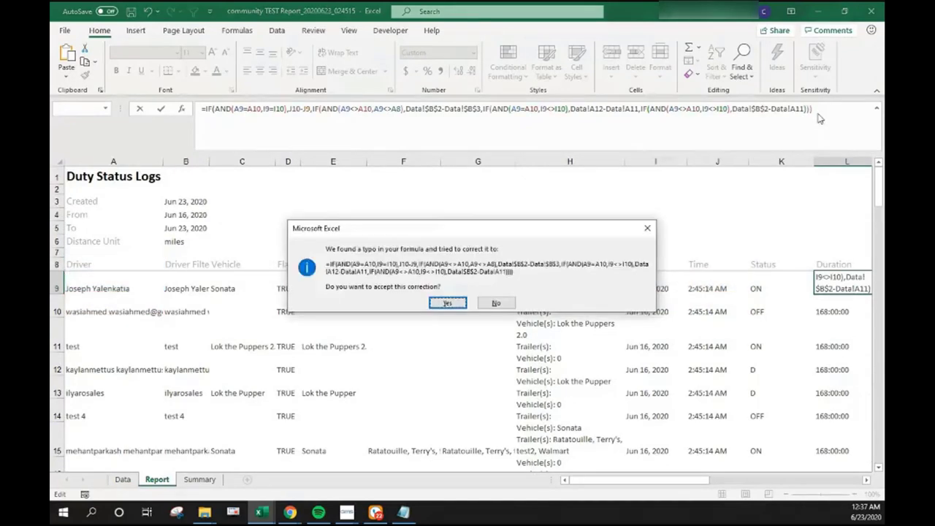
pyautogui.click(453, 306)
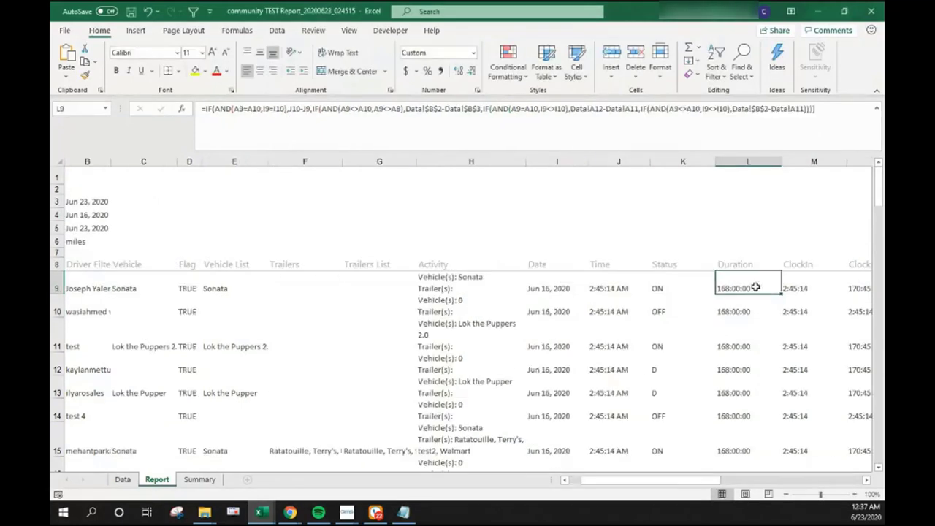
# Step: Fill the L9 formula with the final-log condition down the Duration column through row 89
pyautogui.moveTo(780, 295); pyautogui.dragTo(780, 431)
pyautogui.scroll(-3, 781, 380)
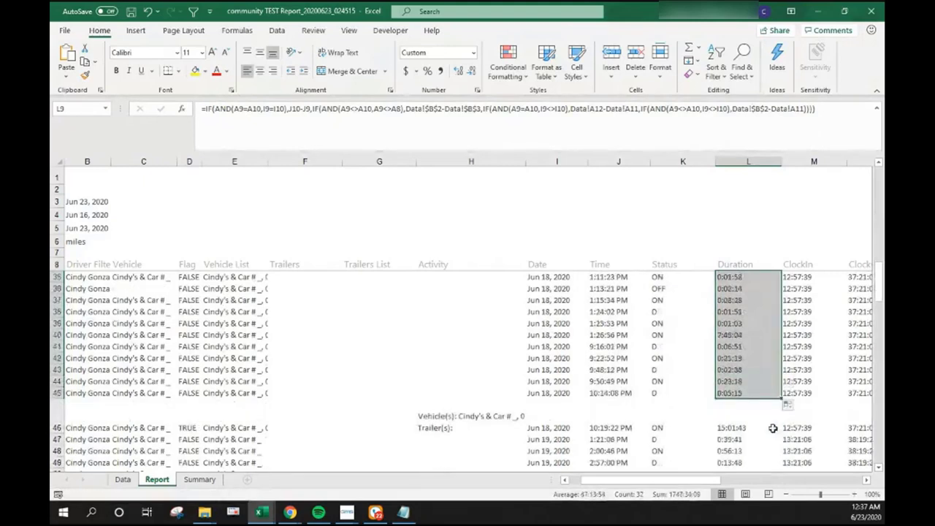
pyautogui.moveTo(780, 329); pyautogui.dragTo(780, 428)
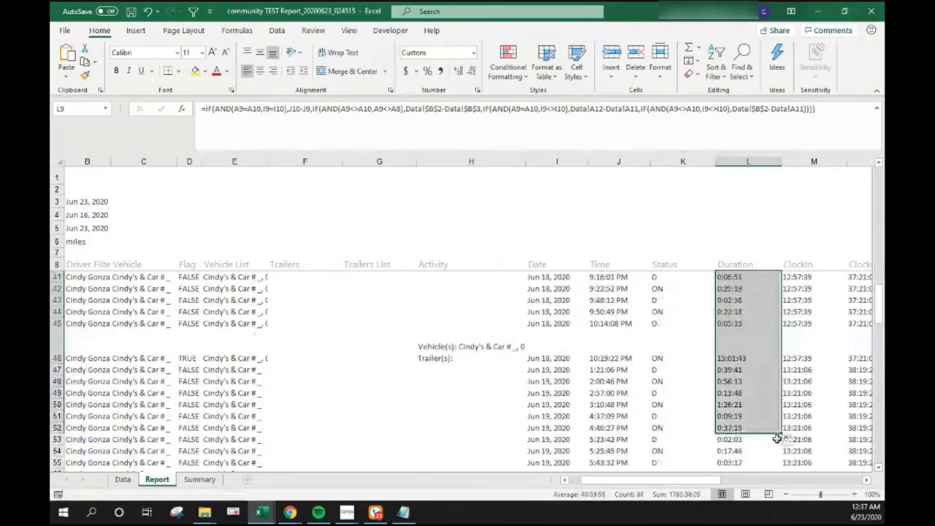
pyautogui.scroll(-5, 780, 429)
pyautogui.scroll(-1, 780, 429)
pyautogui.moveTo(780, 305); pyautogui.dragTo(764, 452)
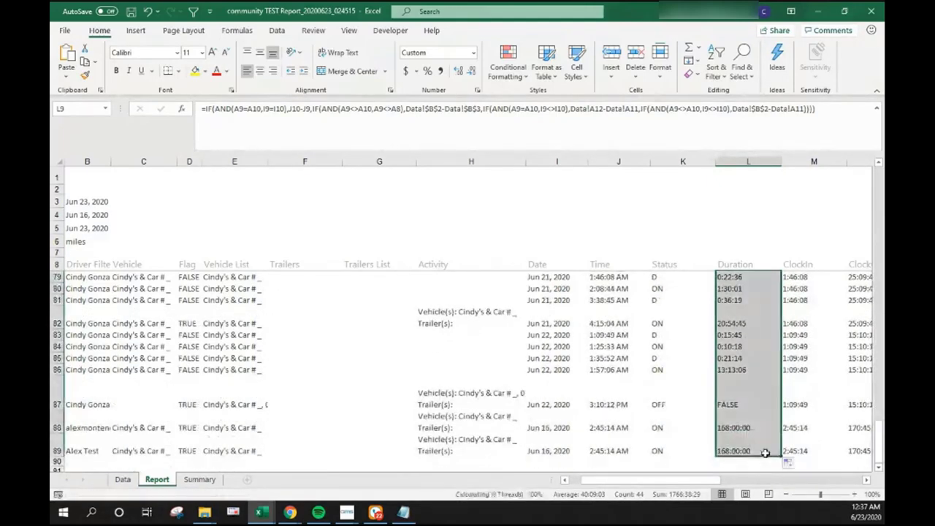
# Step: Check the recalculated Duration of the driver's final log in L87 and the column back up to row 9
pyautogui.click(736, 401)
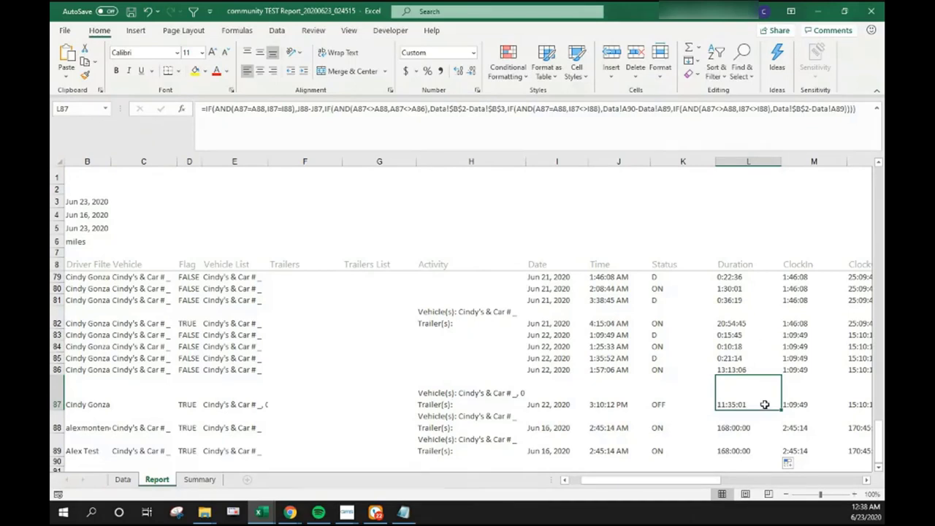
pyautogui.moveTo(778, 410); pyautogui.dragTo(760, 393)
pyautogui.scroll(1, 772, 420)
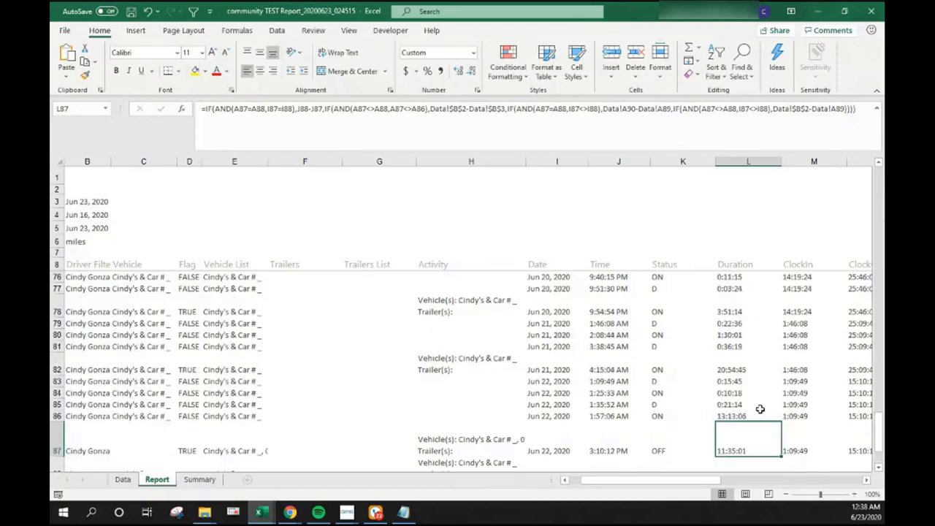
pyautogui.scroll(20, 760, 409)
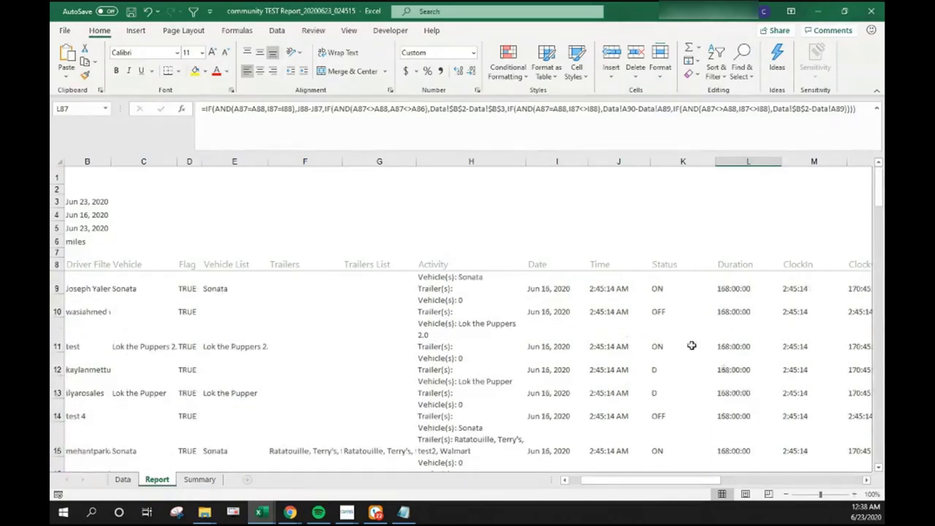
# Step: Refresh the pivot table on the Summary sheet and widen its Total Time column
pyautogui.click(404, 511)
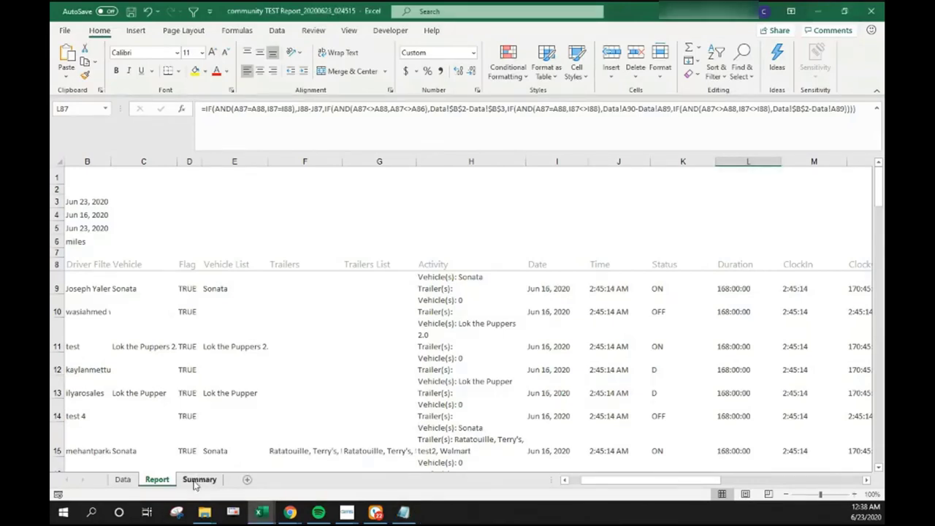
pyautogui.click(198, 480)
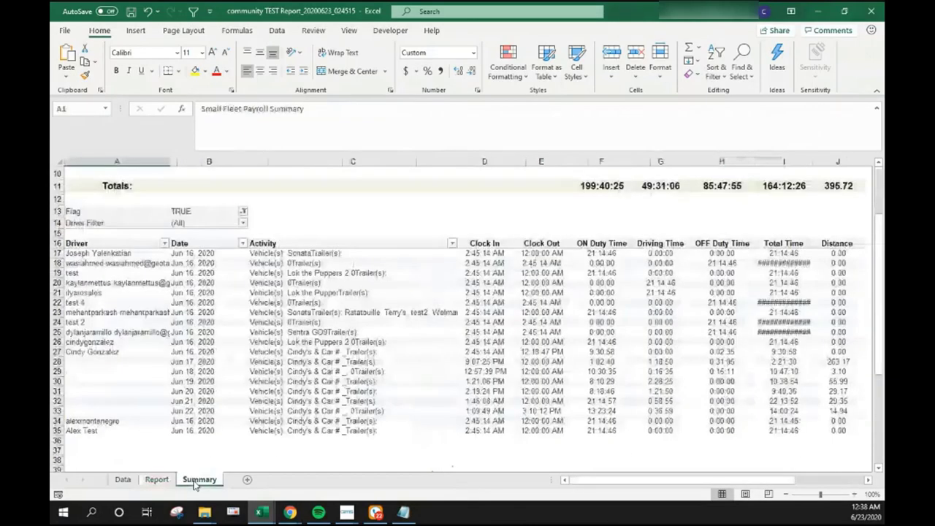
pyautogui.rightClick(404, 273)
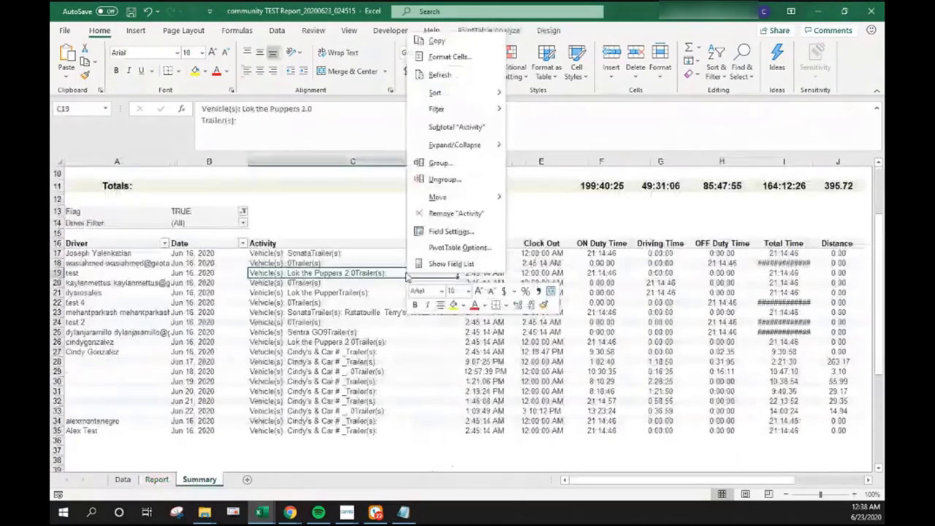
pyautogui.click(439, 75)
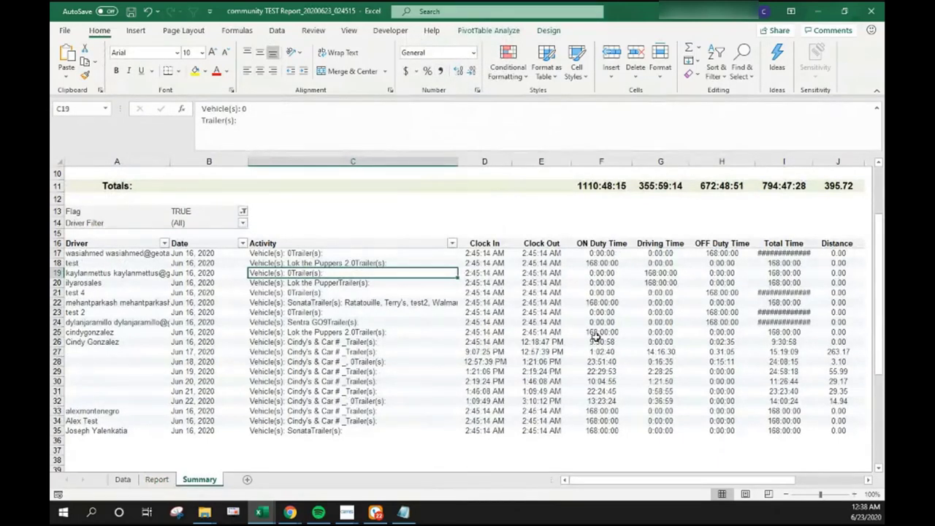
pyautogui.click(798, 253)
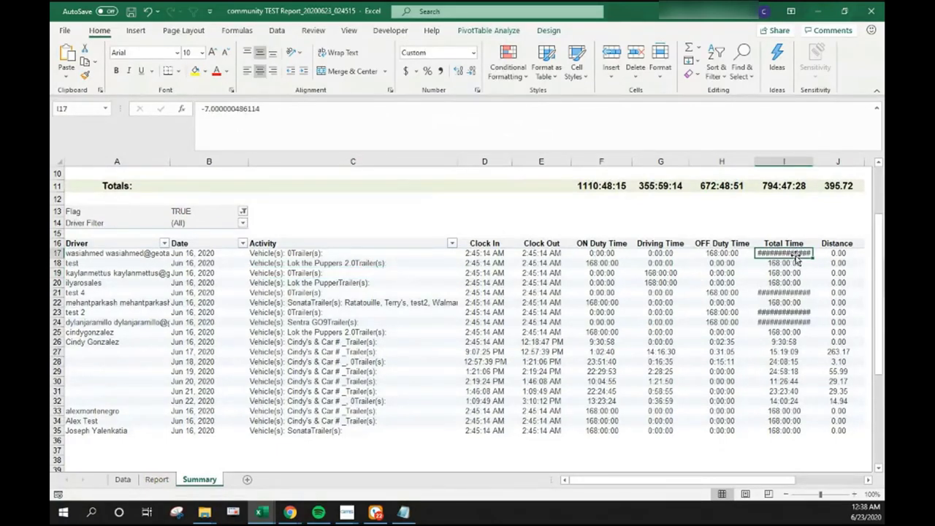
pyautogui.moveTo(812, 162); pyautogui.dragTo(827, 162)
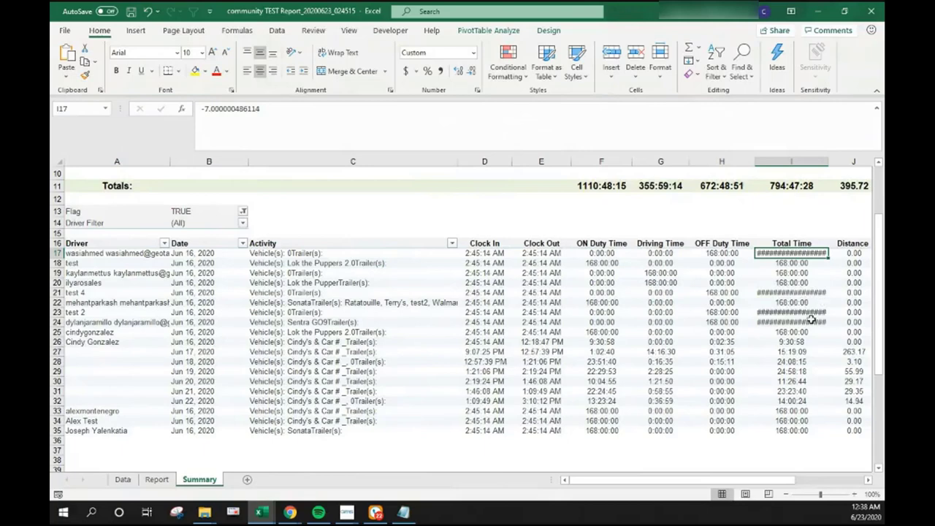
# Step: Compare the TotalTime formulas in O9 and O10 on the Report sheet
pyautogui.click(156, 479)
pyautogui.moveTo(584, 480); pyautogui.dragTo(670, 482)
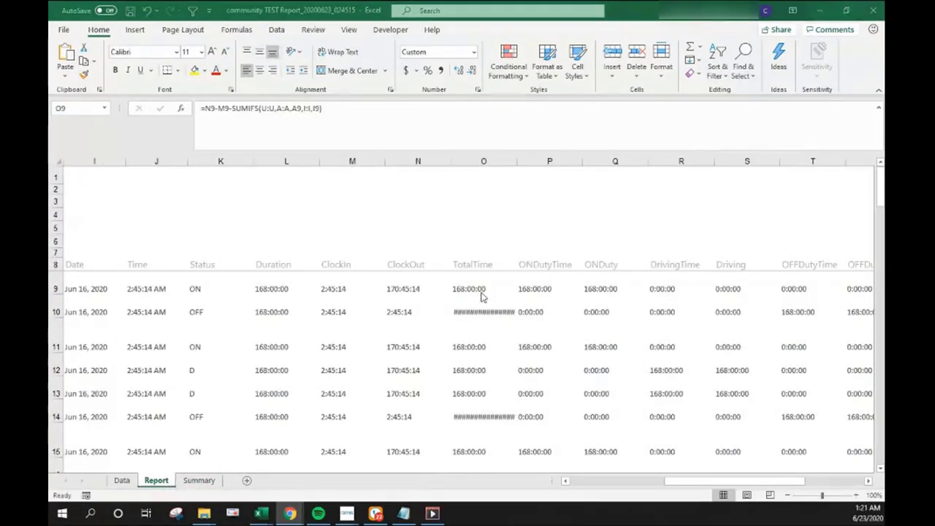
pyautogui.click(484, 282)
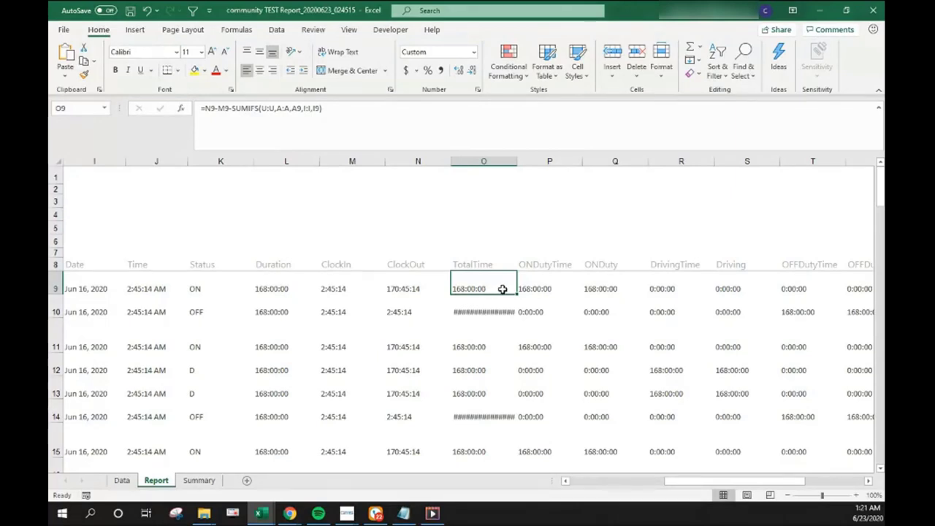
pyautogui.click(495, 308)
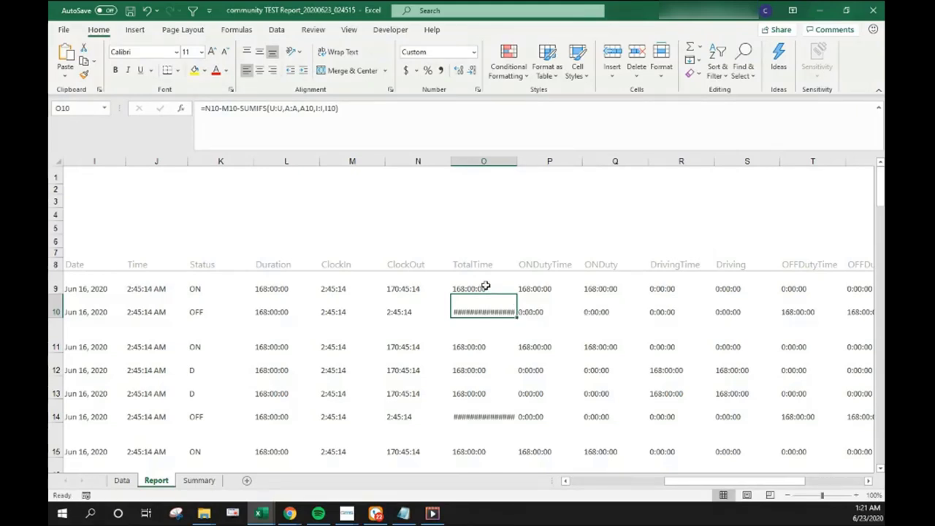
pyautogui.click(488, 287)
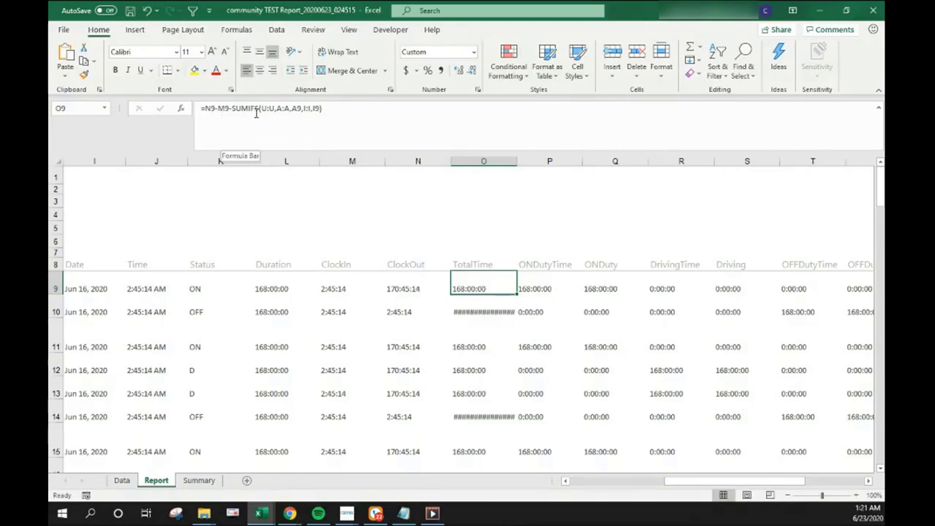
pyautogui.moveTo(686, 482); pyautogui.dragTo(712, 485)
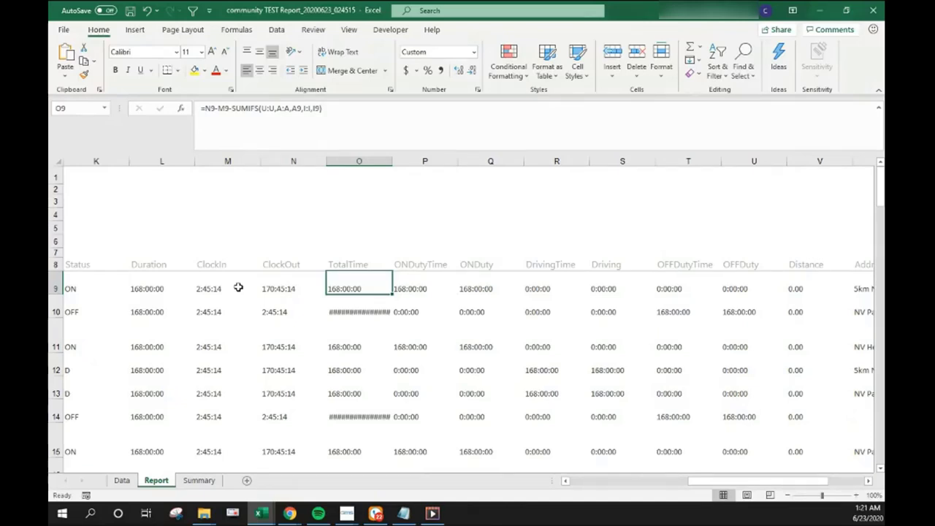
# Step: Widen the TotalTime column on the Report sheet and look through its values down the rows
pyautogui.click(384, 315)
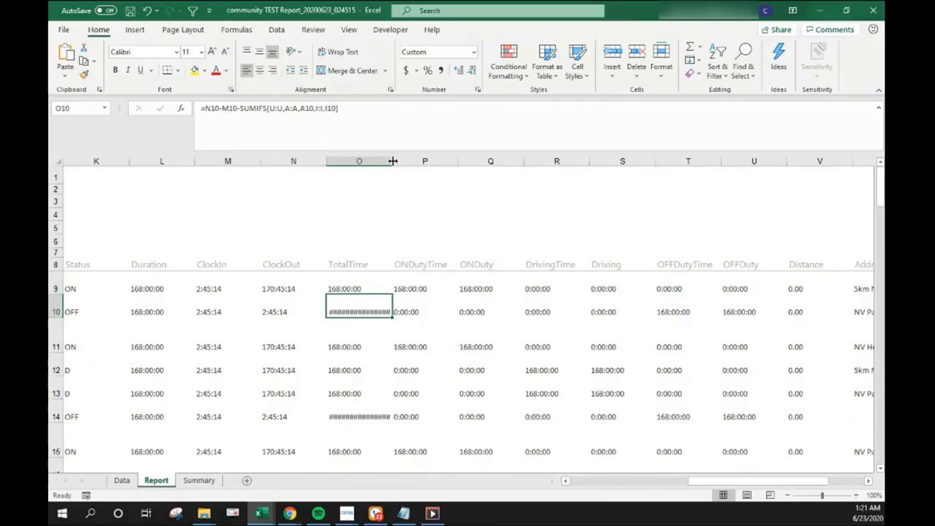
pyautogui.moveTo(391, 160); pyautogui.dragTo(420, 174)
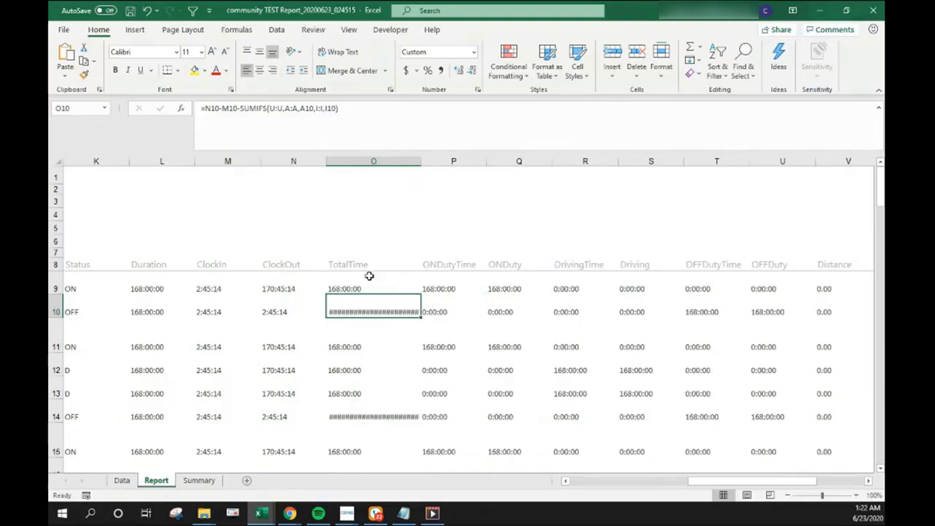
pyautogui.click(372, 279)
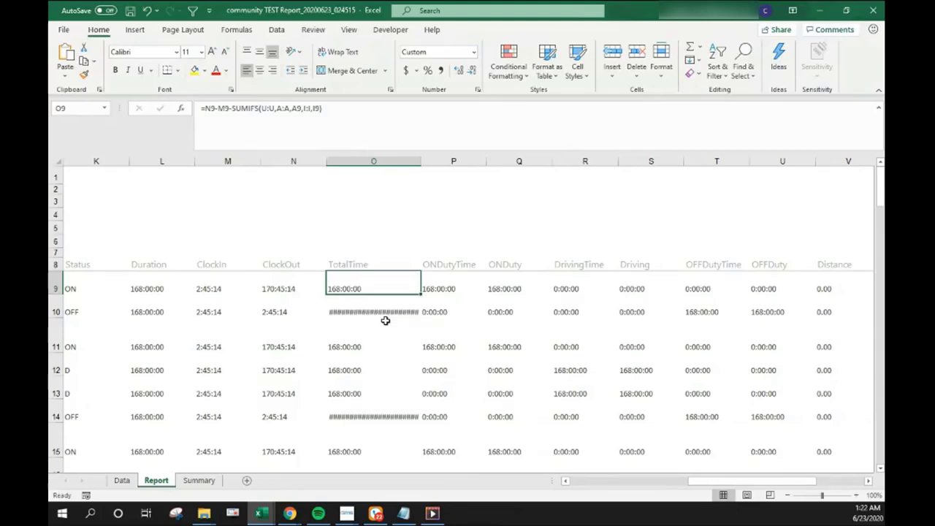
pyautogui.scroll(-20, 385, 320)
pyautogui.scroll(20, 385, 319)
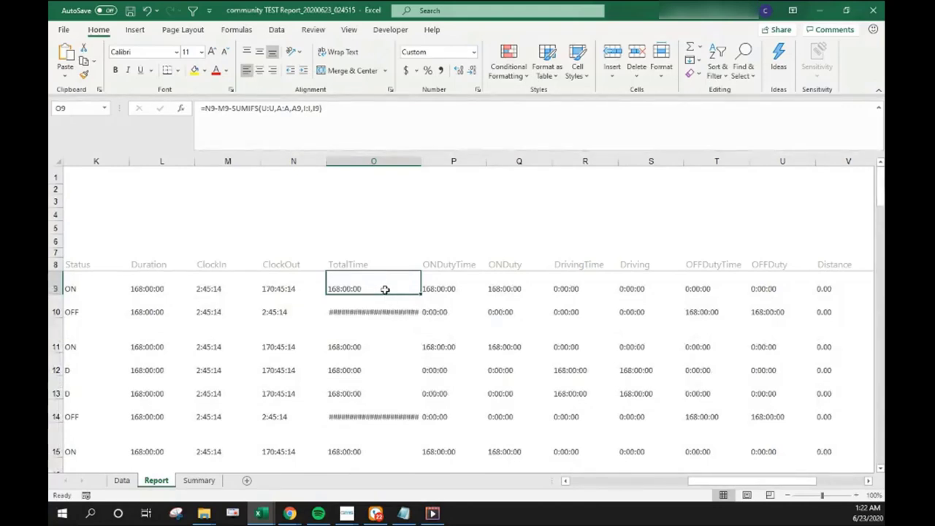
# Step: Insert an IF(AND( test before the existing TotalTime formula in O9, with A9<>A10 as its first condition
pyautogui.click(205, 108)
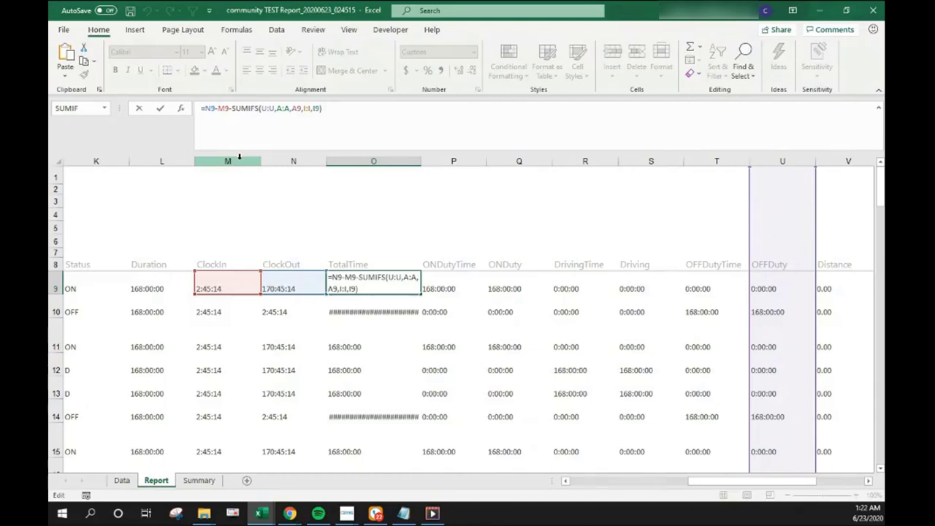
pyautogui.write('IF(AN')
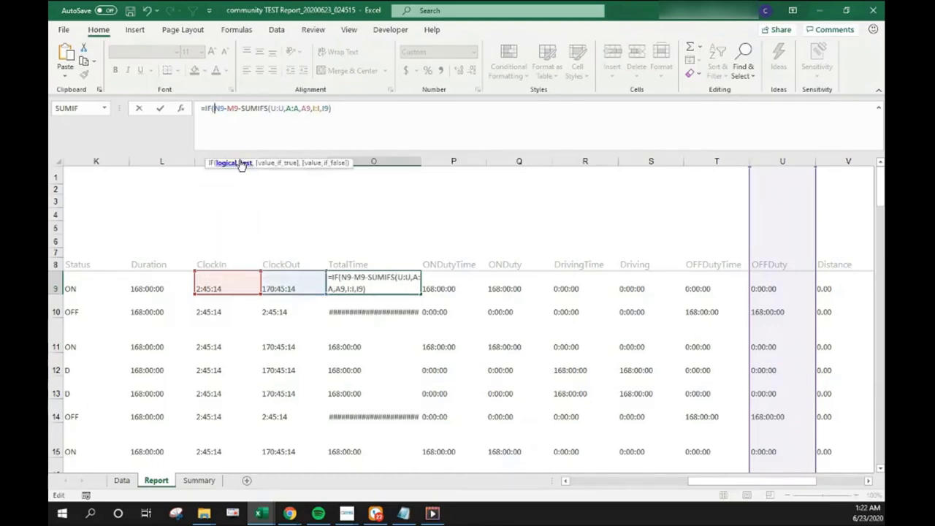
pyautogui.write('D')
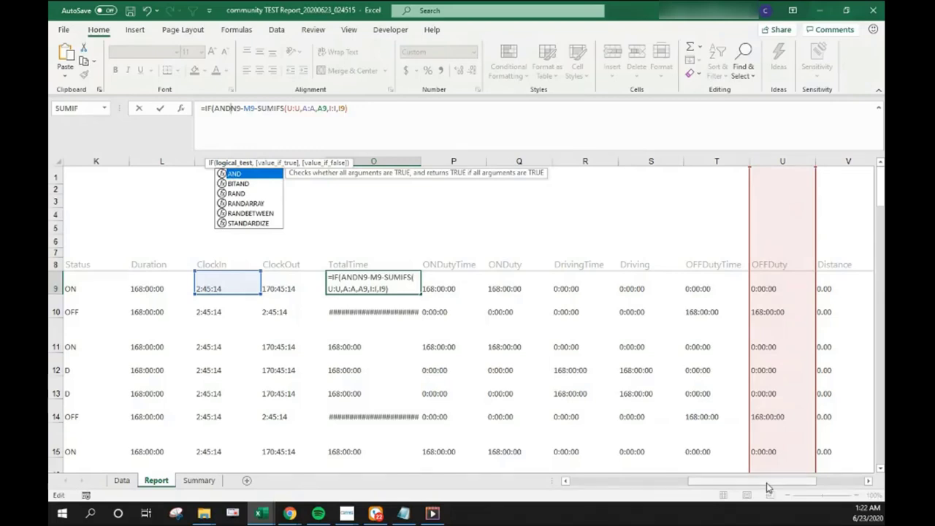
pyautogui.moveTo(767, 487); pyautogui.dragTo(750, 472)
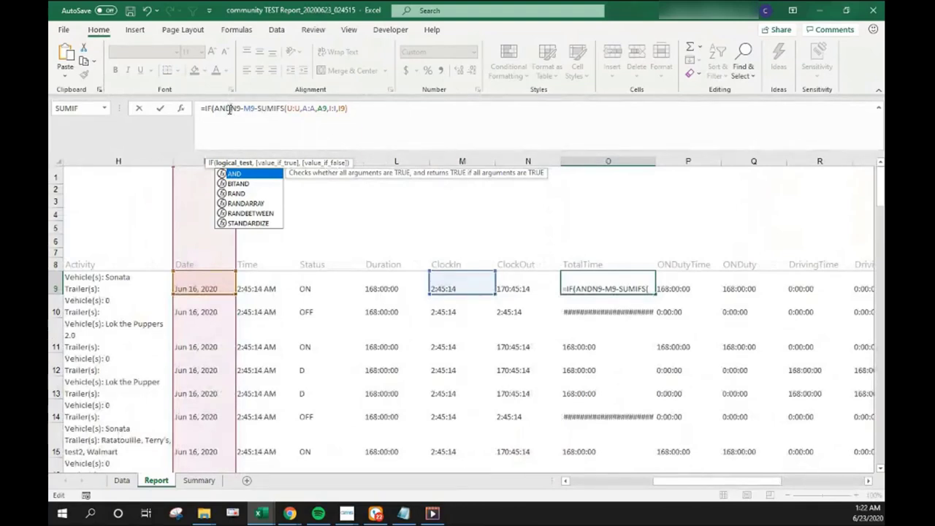
pyautogui.write('(')
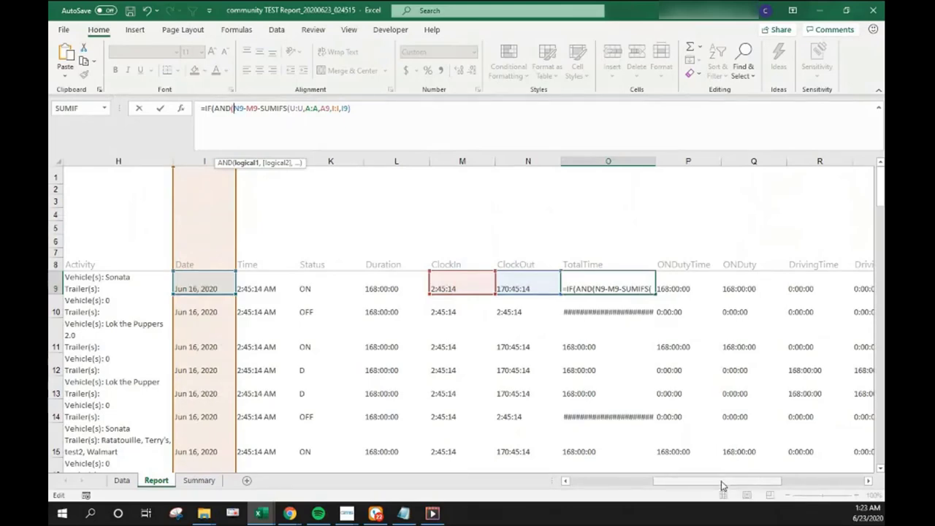
pyautogui.moveTo(721, 480); pyautogui.dragTo(636, 484)
pyautogui.click(101, 283)
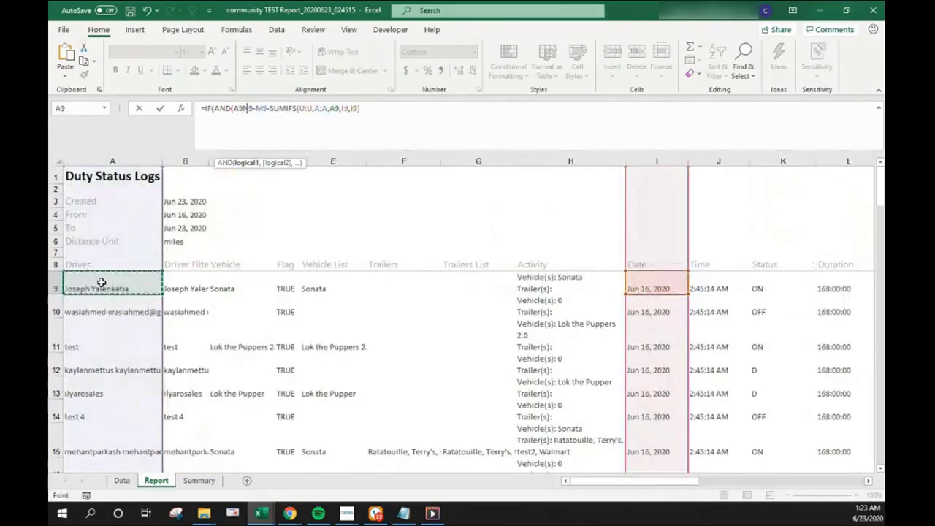
pyautogui.write('<>')
pyautogui.click(108, 312)
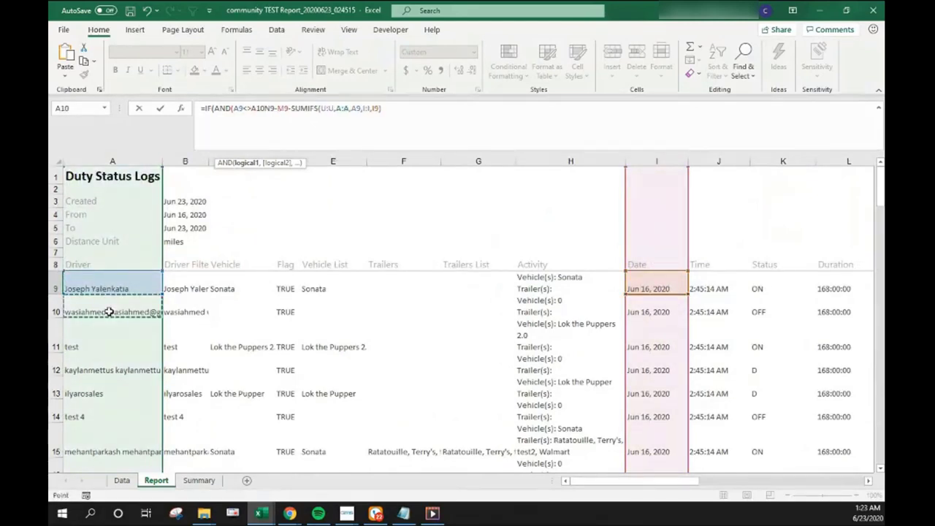
# Step: Add A9<>A8 as the second condition and close the AND test in the O9 formula
pyautogui.write(',')
pyautogui.click(107, 288)
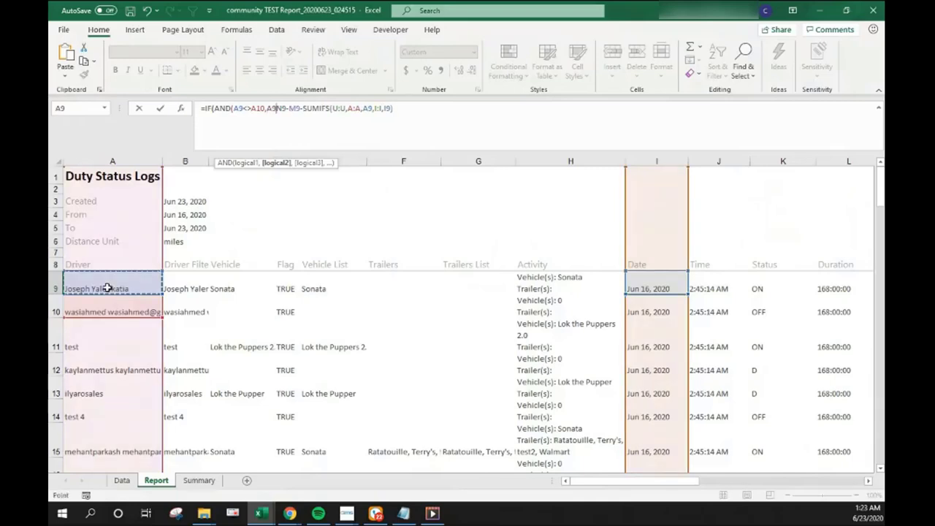
pyautogui.write('<>')
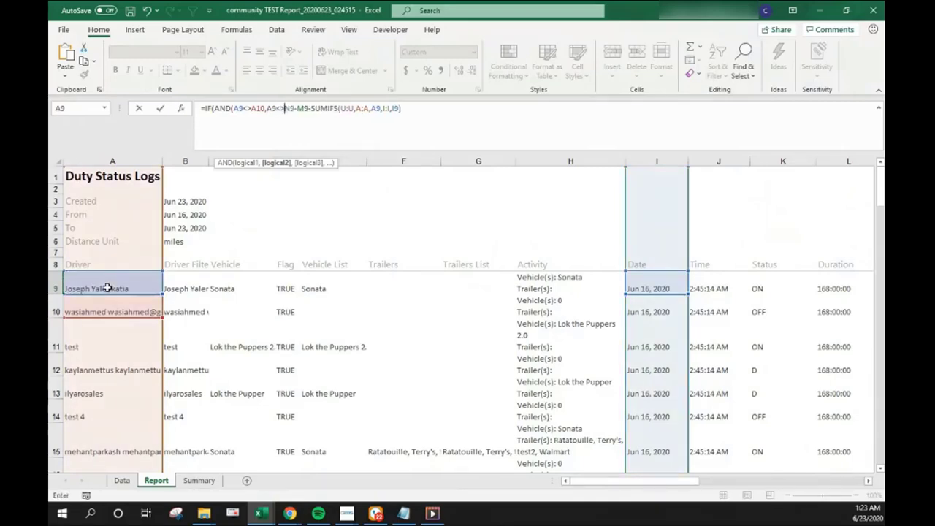
pyautogui.click(102, 264)
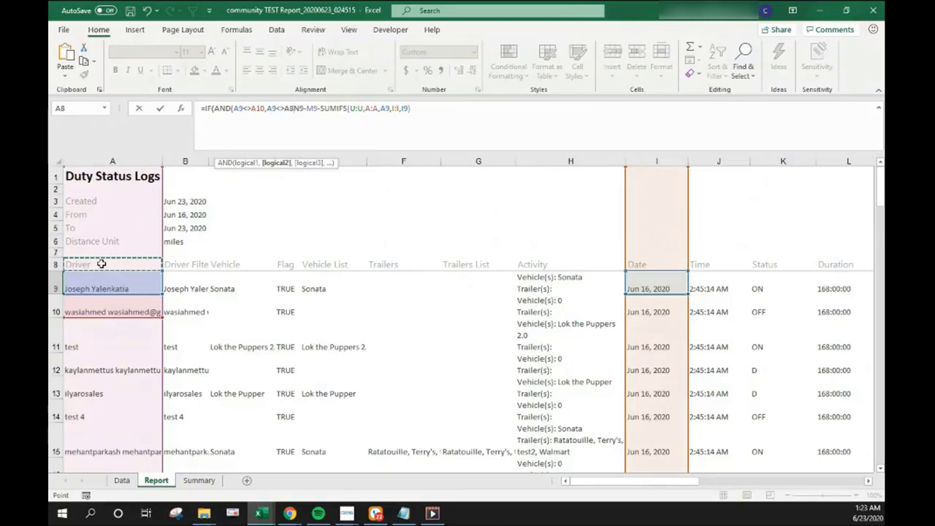
pyautogui.write(')')
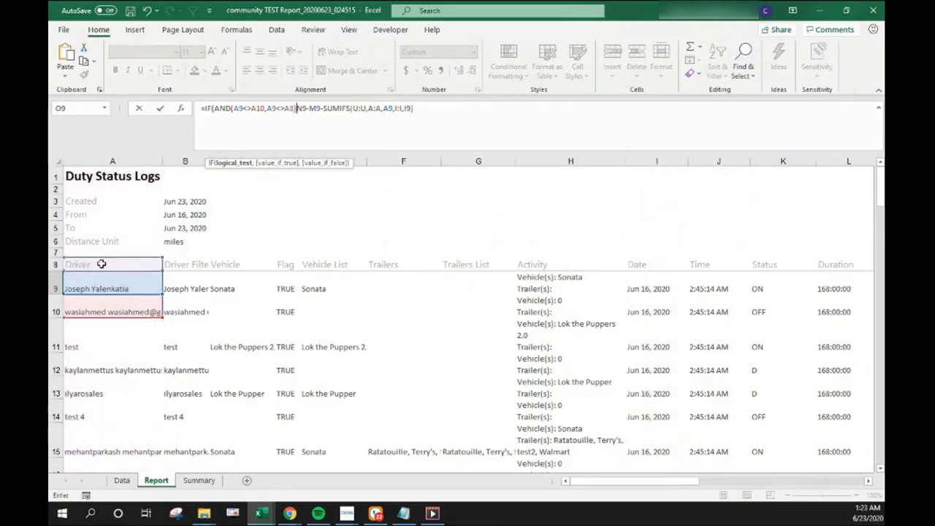
pyautogui.write(',')
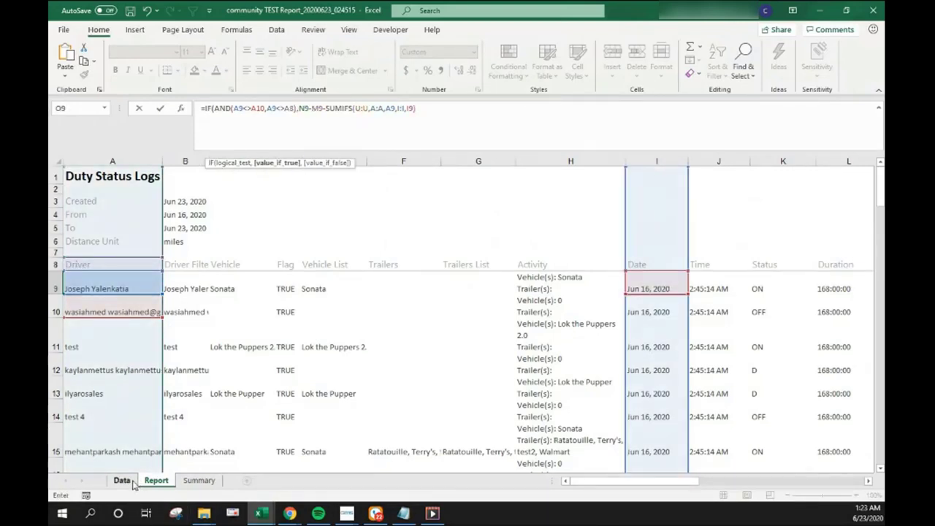
# Step: Enter RunDate minus FromDate, Data!B2-Data!B3, as the value when true, keeping the original calculation as the value when false
pyautogui.click(122, 481)
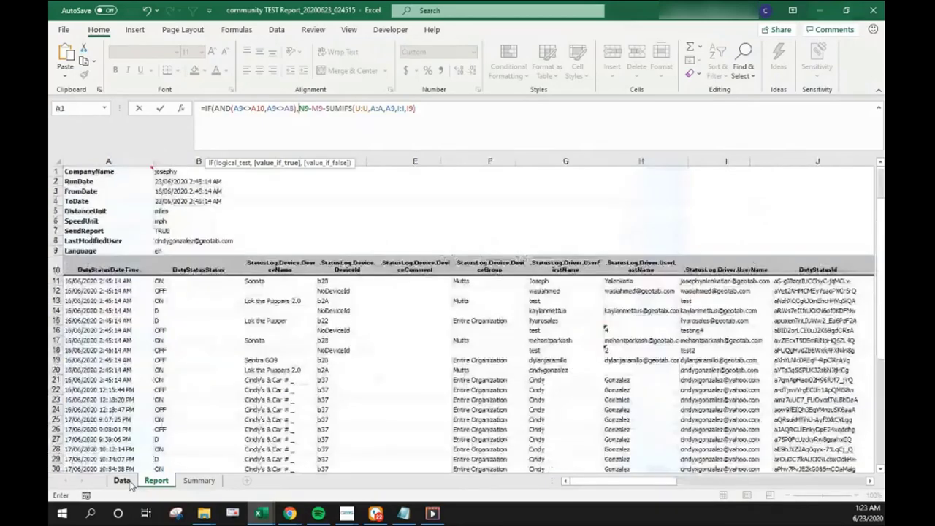
pyautogui.click(219, 181)
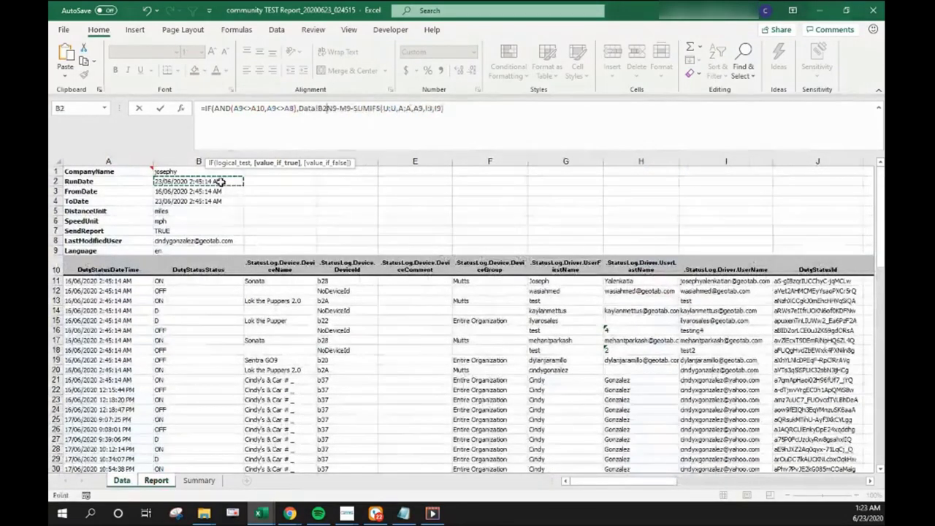
pyautogui.write('-')
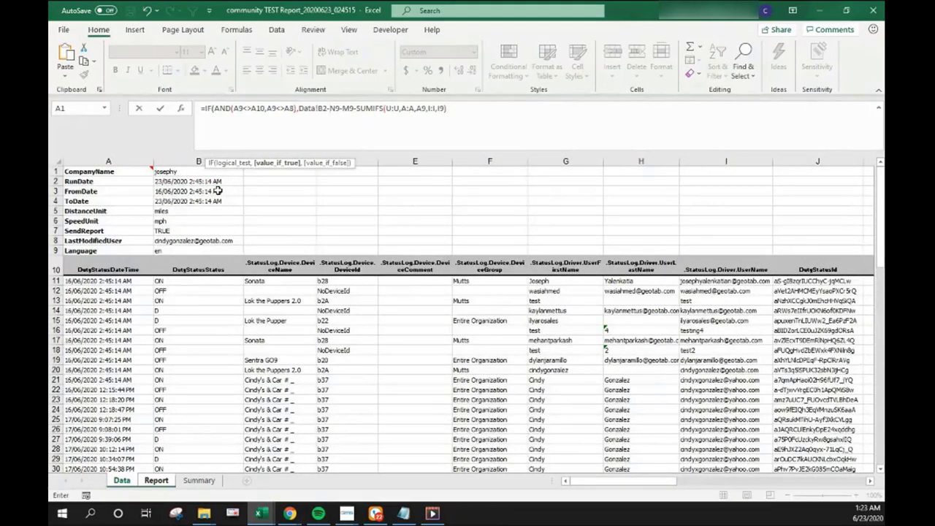
pyautogui.click(217, 191)
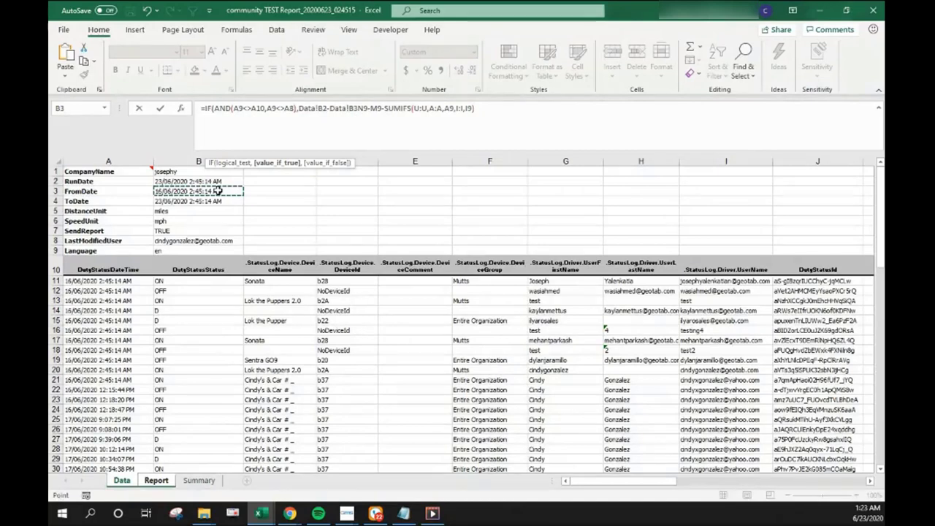
pyautogui.write(',')
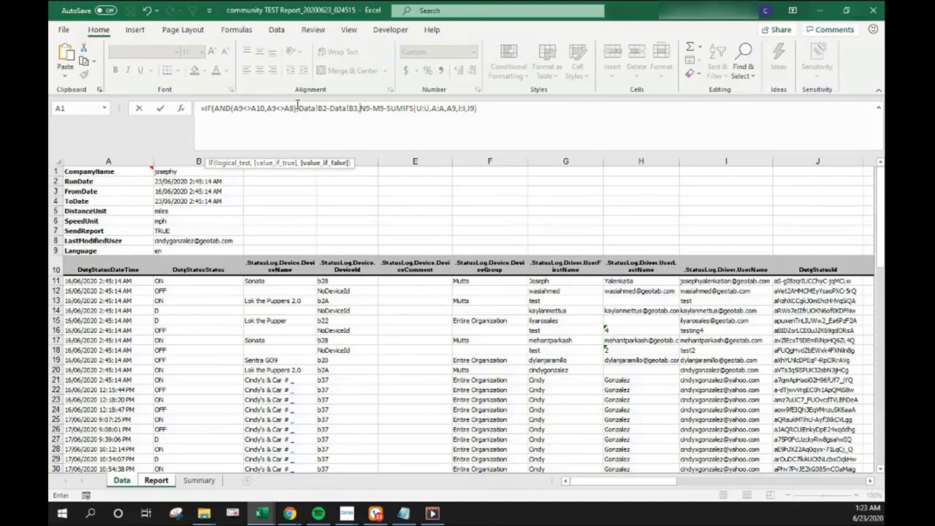
# Step: Make both date references absolute as Data!$B$2-Data!$B$3 and commit the O9 formula
pyautogui.moveTo(299, 108); pyautogui.dragTo(357, 108)
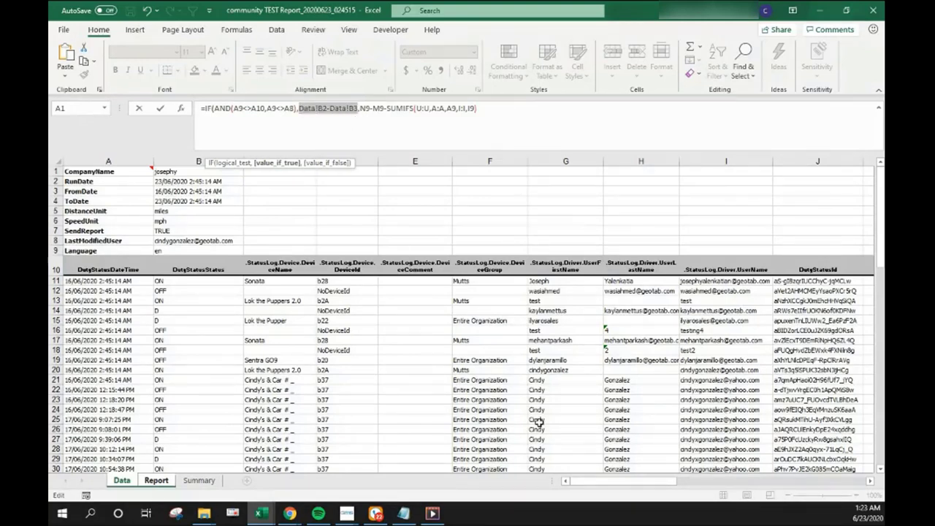
pyautogui.press('F4')
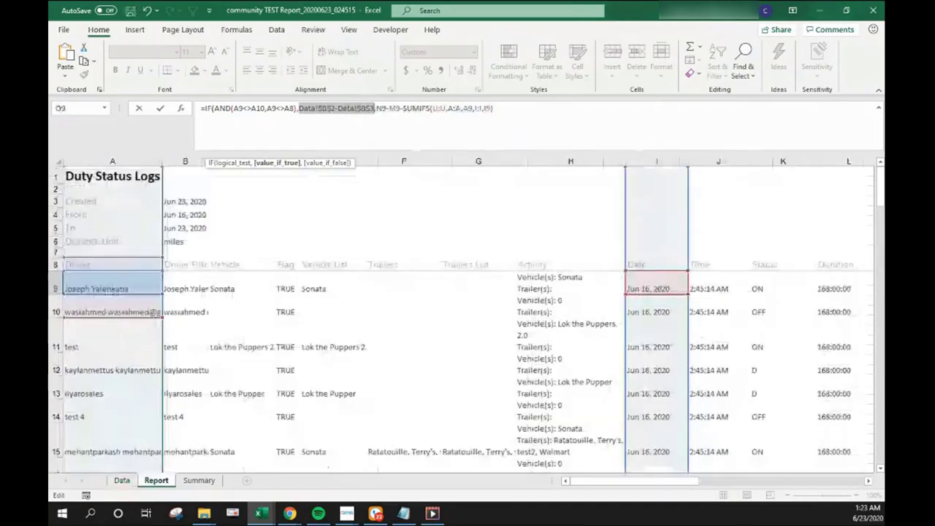
pyautogui.press('Return')
pyautogui.press('Return')
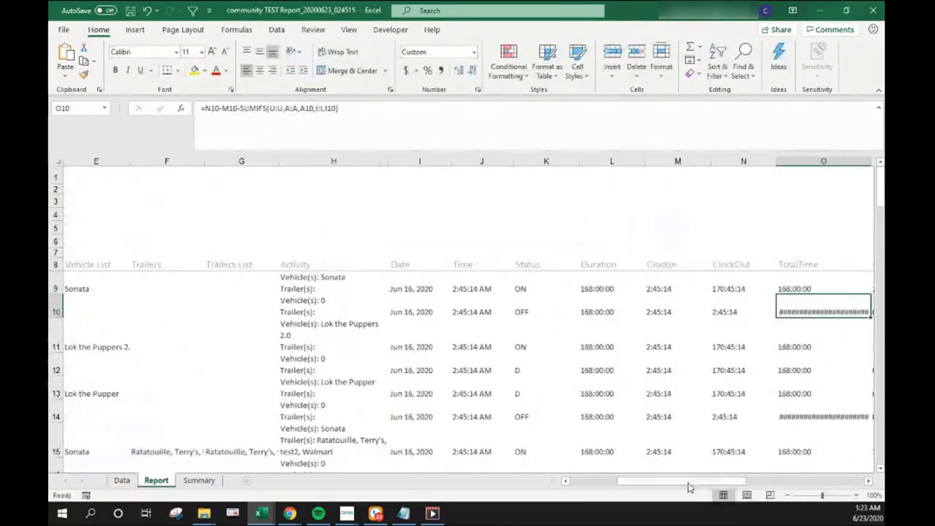
# Step: Copy the O9 TotalTime formula down the whole TotalTime column and check the filled rows
pyautogui.hscroll(1, 694, 486)
pyautogui.hscroll(3, 694, 486)
pyautogui.click(668, 285)
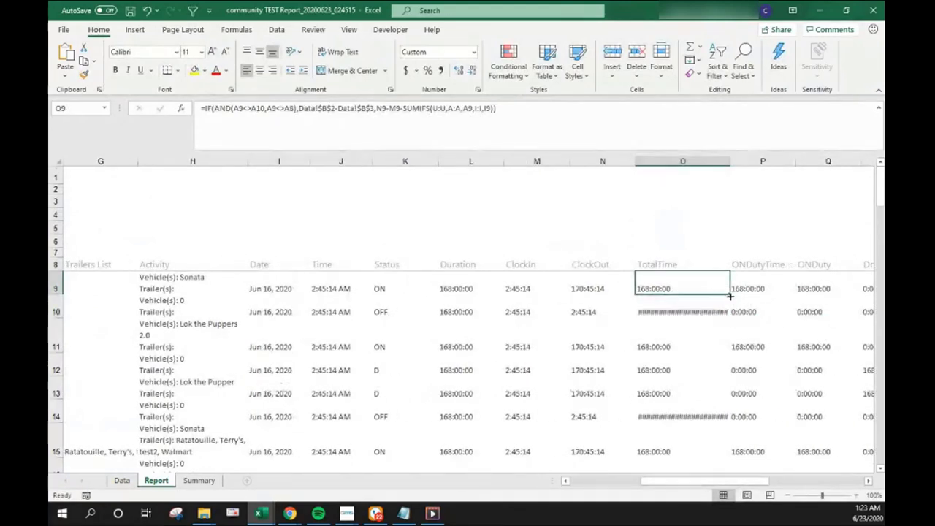
pyautogui.moveTo(729, 292); pyautogui.dragTo(712, 357)
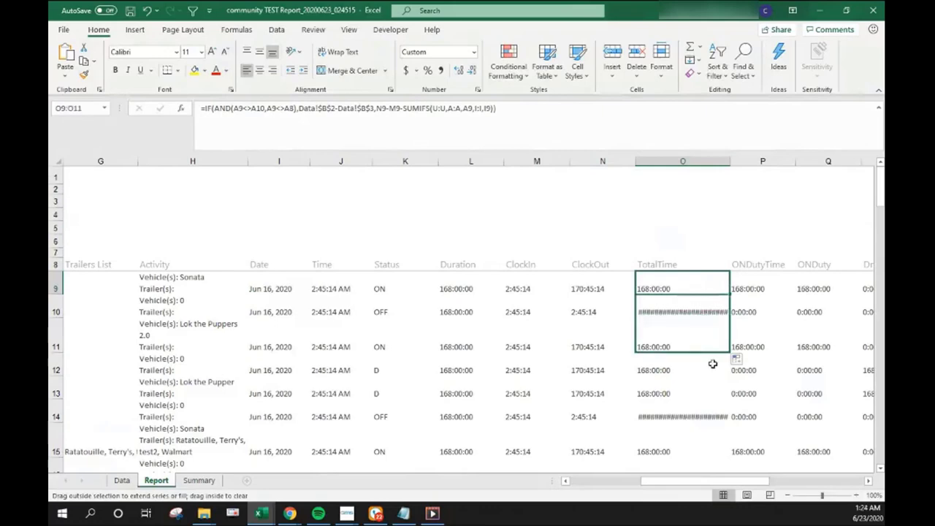
pyautogui.click(712, 278)
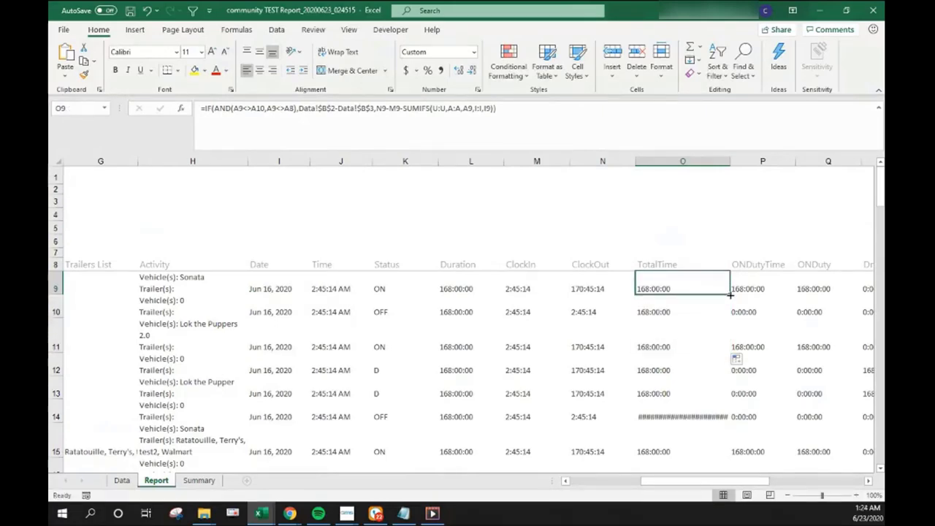
pyautogui.doubleClick(728, 293)
pyautogui.scroll(-17, 713, 320)
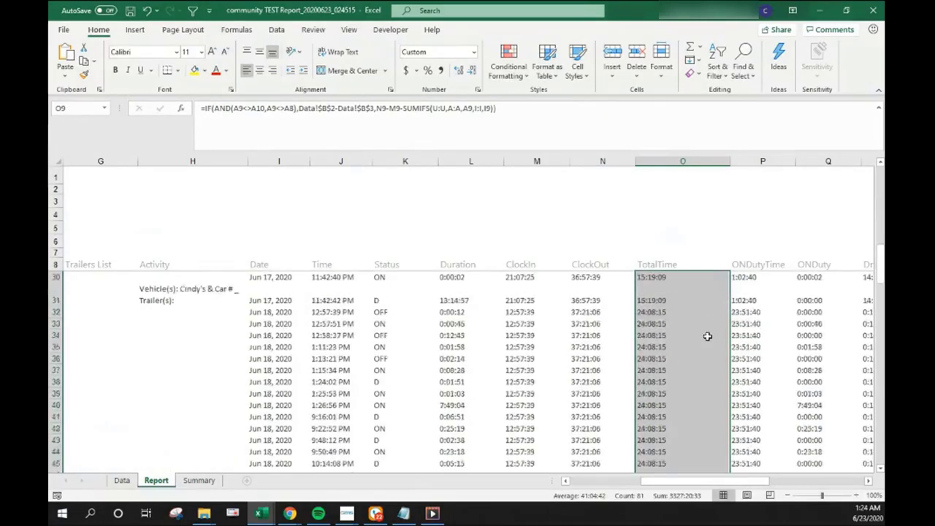
pyautogui.scroll(-10, 715, 343)
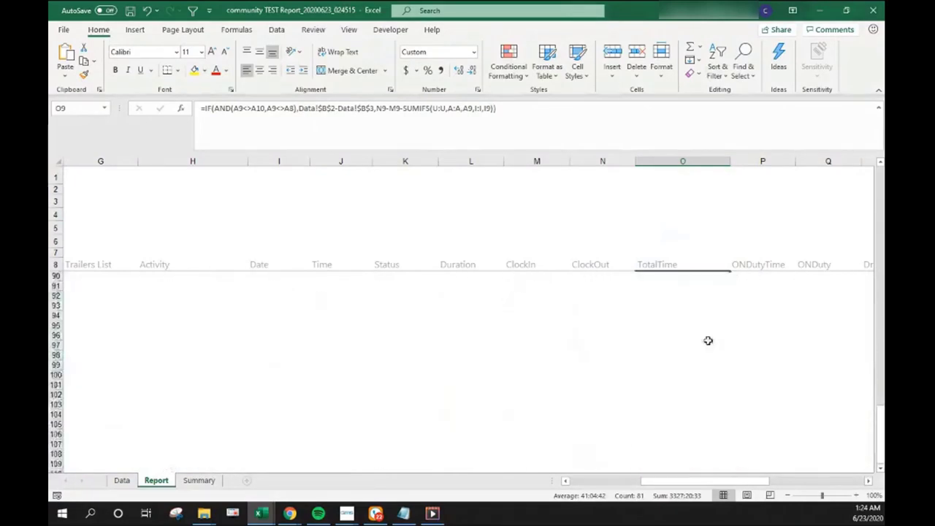
pyautogui.scroll(9, 713, 349)
pyautogui.scroll(18, 706, 336)
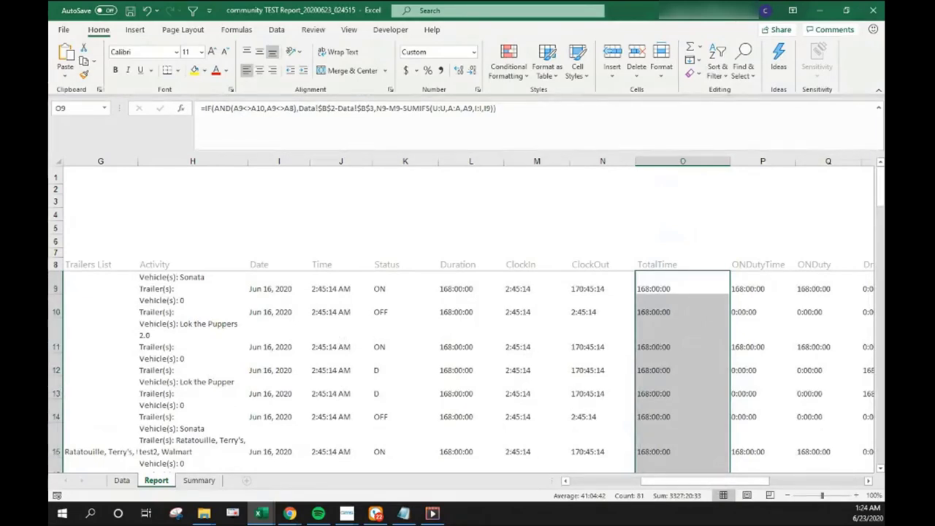
pyautogui.click(194, 348)
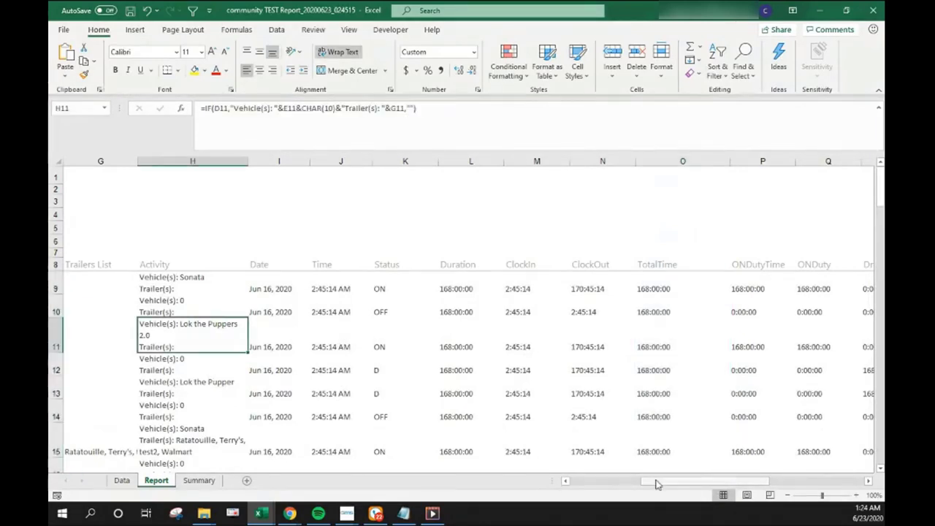
# Step: Refresh the pivot table on the Summary sheet and review its Total Time column
pyautogui.click(198, 479)
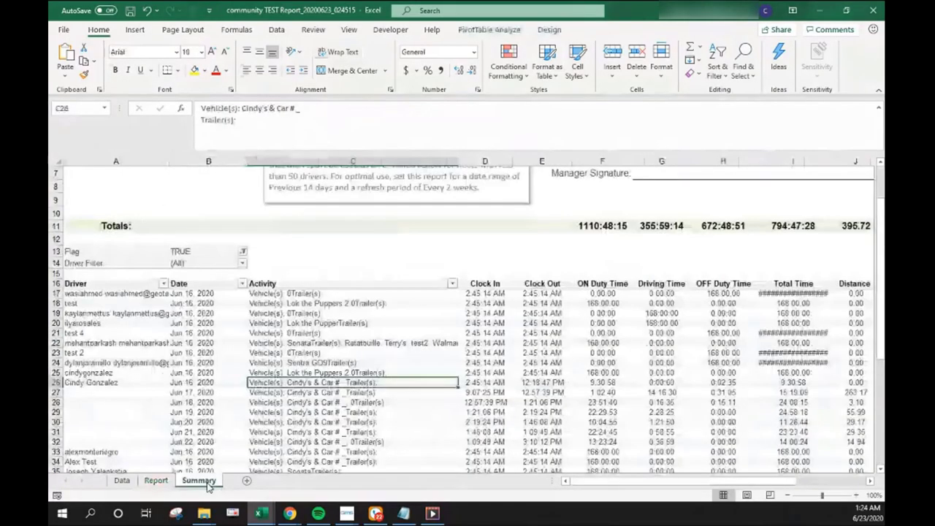
pyautogui.click(305, 314)
pyautogui.rightClick(305, 315)
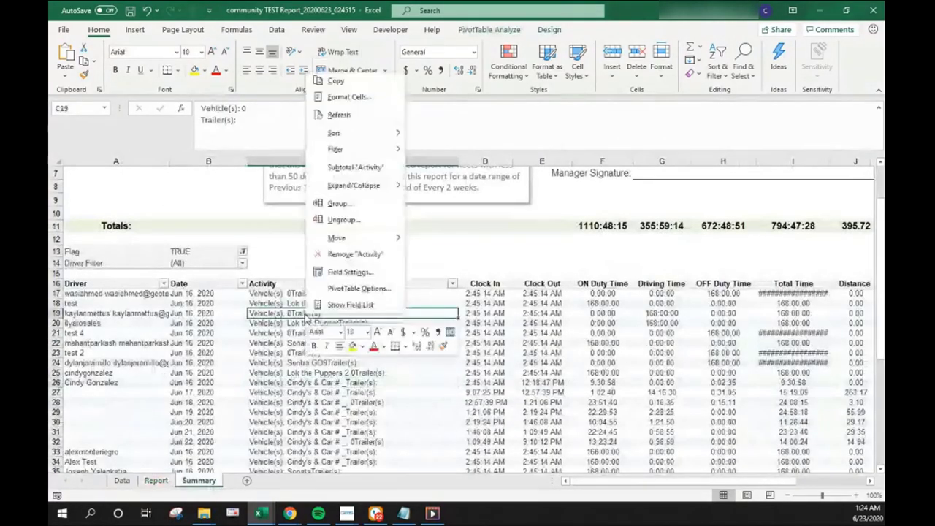
pyautogui.click(336, 115)
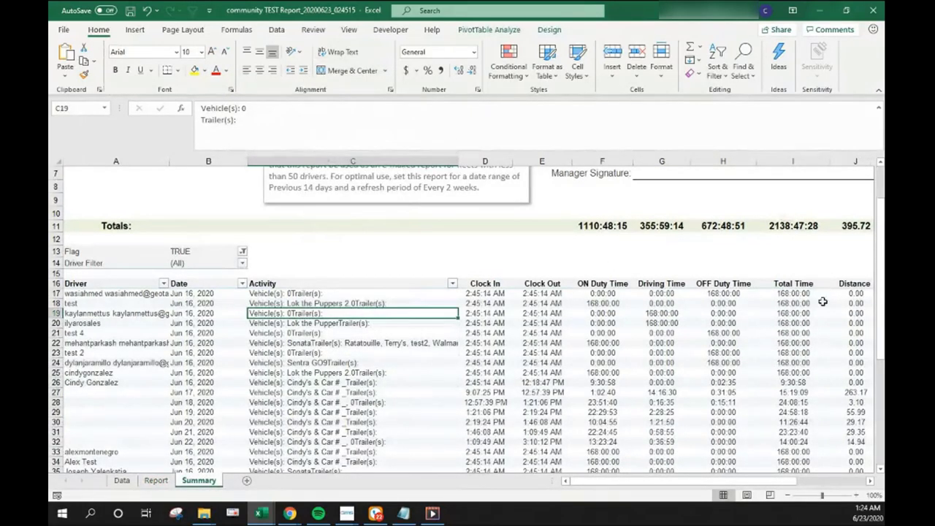
pyautogui.scroll(-1, 826, 293)
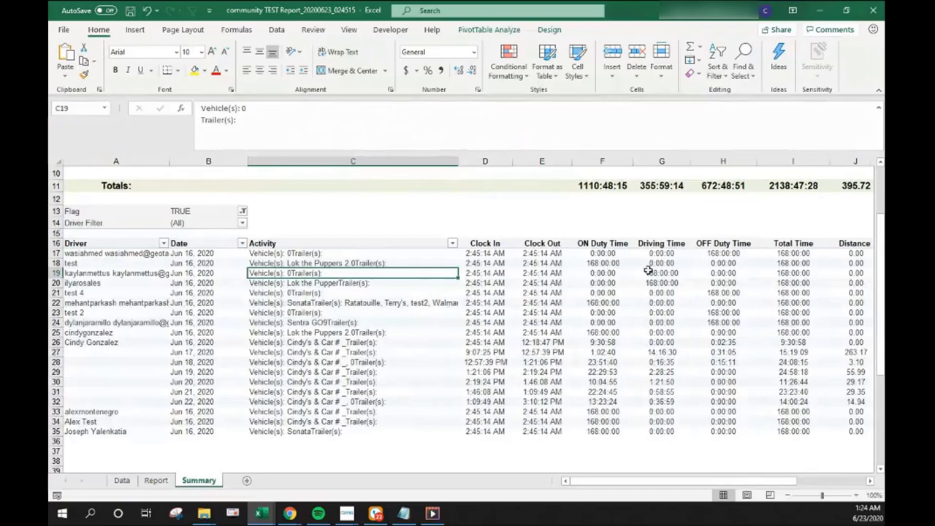
pyautogui.moveTo(780, 259)
pyautogui.moveTo(748, 483); pyautogui.dragTo(714, 485)
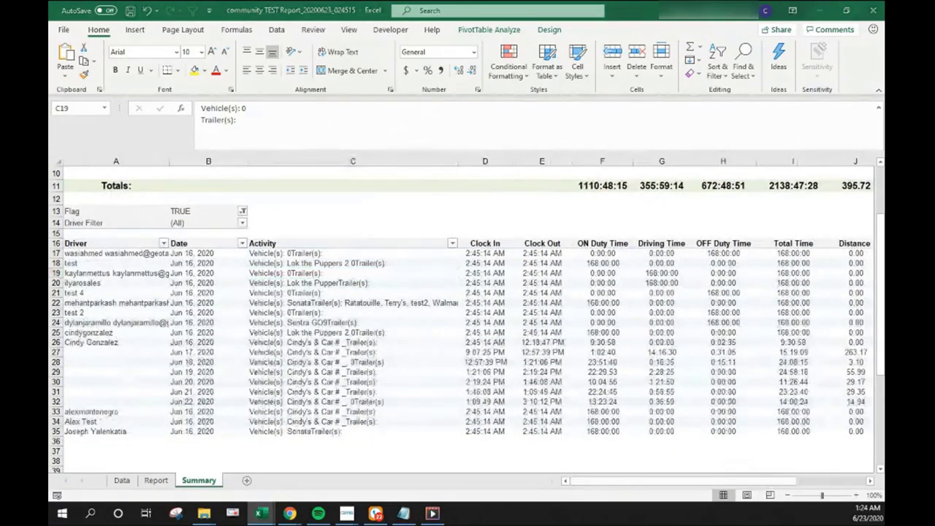
pyautogui.press('F2')
pyautogui.press('Escape')
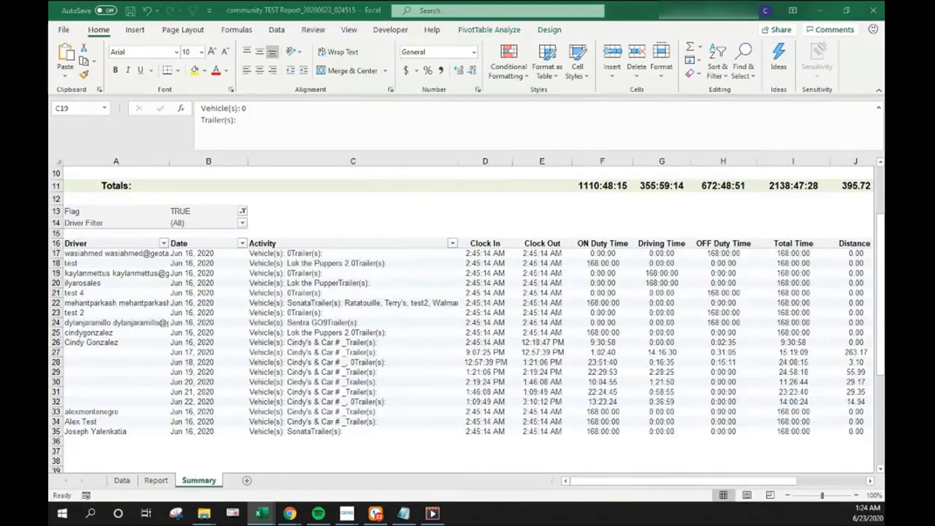
# Step: Insert a new column before Time on the Report sheet and enter Type of Log as its header in J8
pyautogui.click(156, 480)
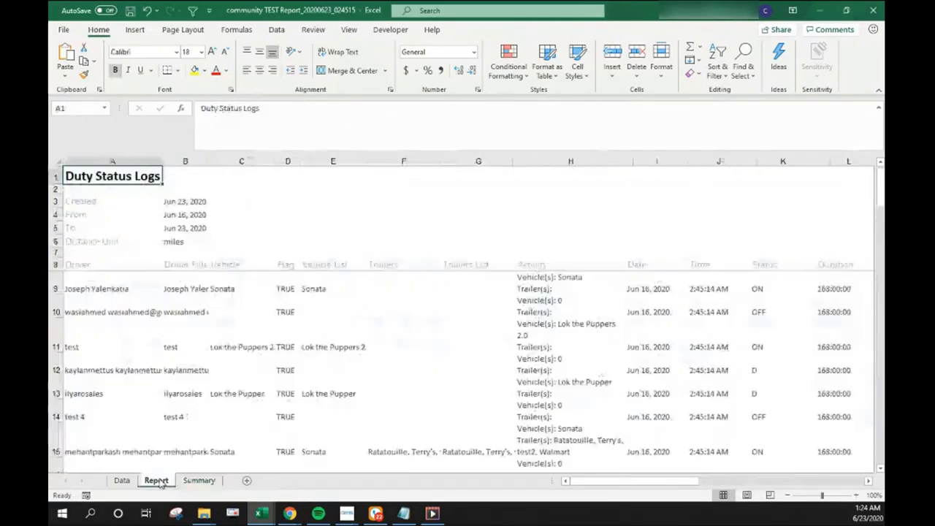
pyautogui.click(708, 155)
pyautogui.rightClick(707, 154)
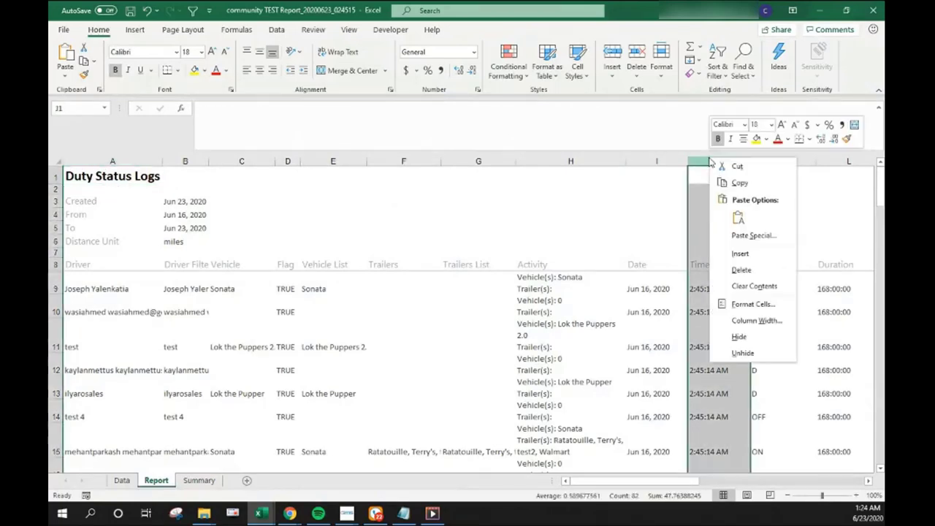
pyautogui.click(755, 253)
pyautogui.click(707, 263)
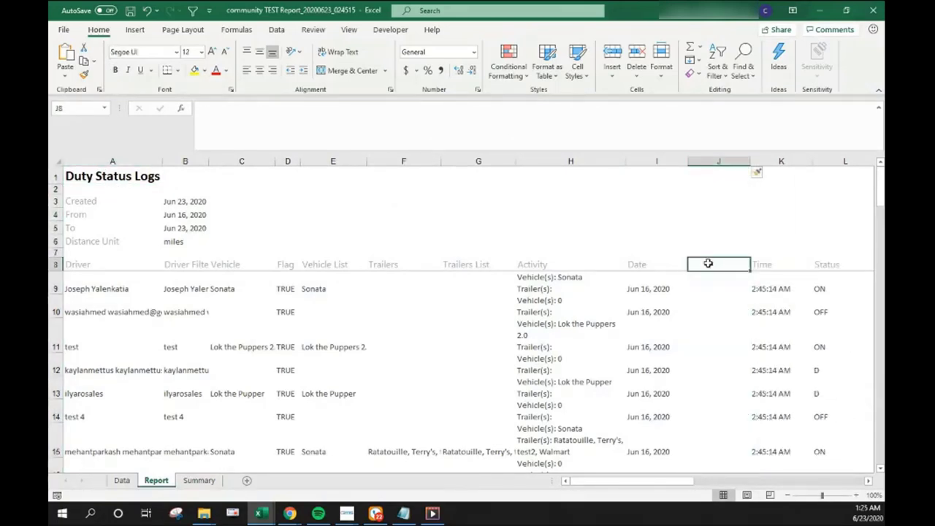
pyautogui.write('Type')
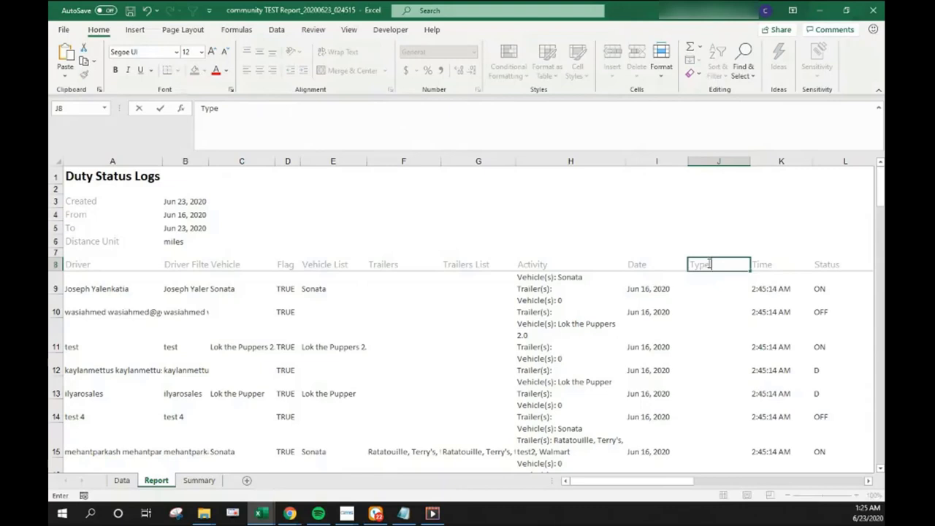
pyautogui.write(' of Log')
pyautogui.click(719, 294)
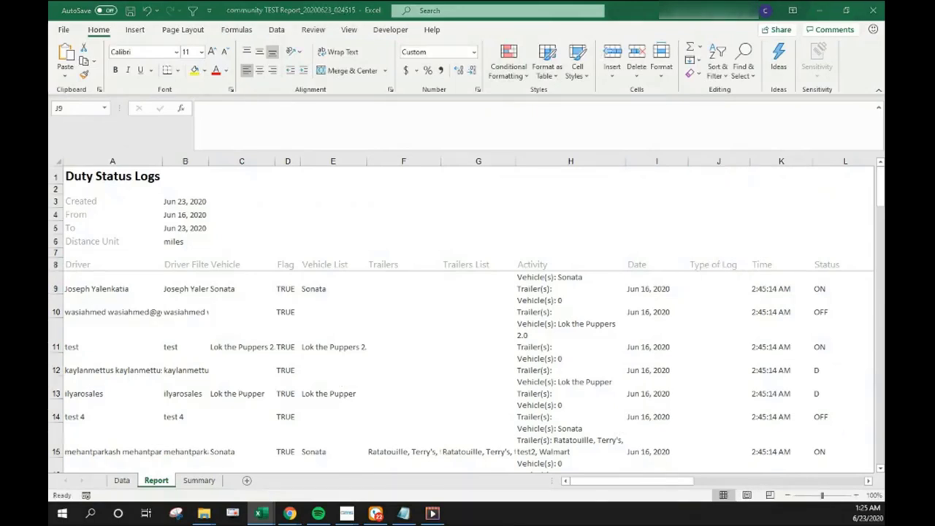
# Step: Start an IF(AND( formula in J9 under Type of Log, with A9<>A10 as its first condition
pyautogui.click(696, 288)
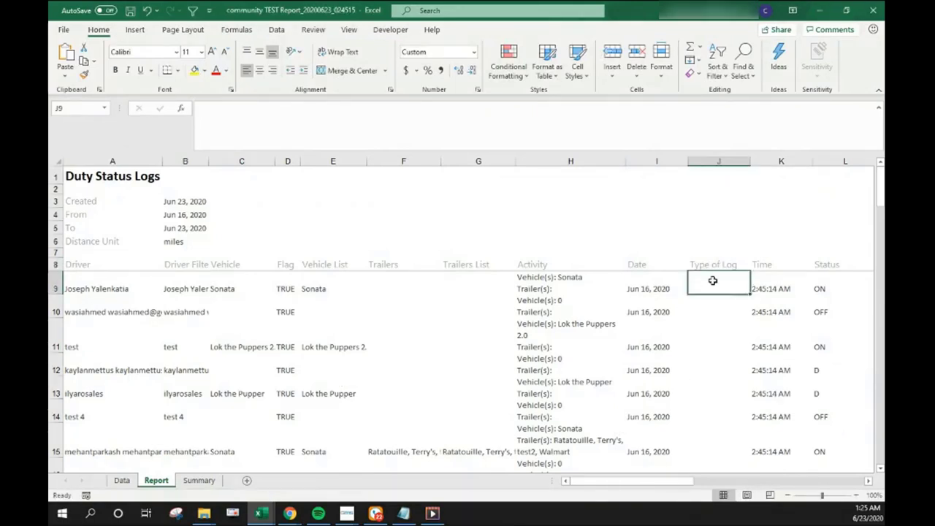
pyautogui.click(352, 121)
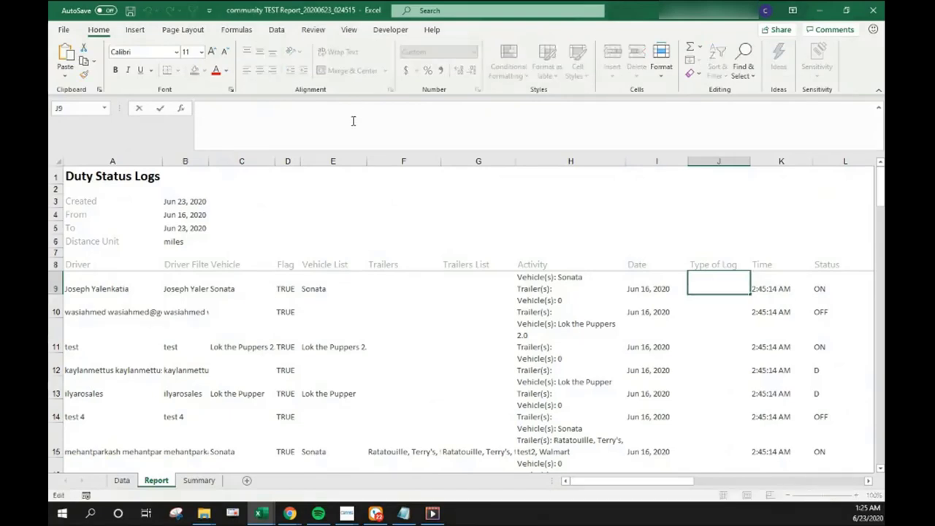
pyautogui.write('=IF(')
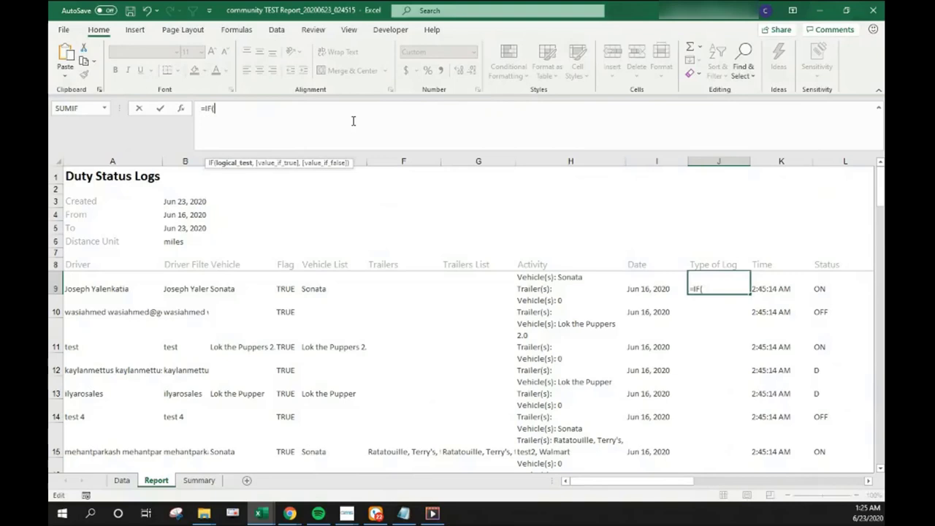
pyautogui.write('AND(')
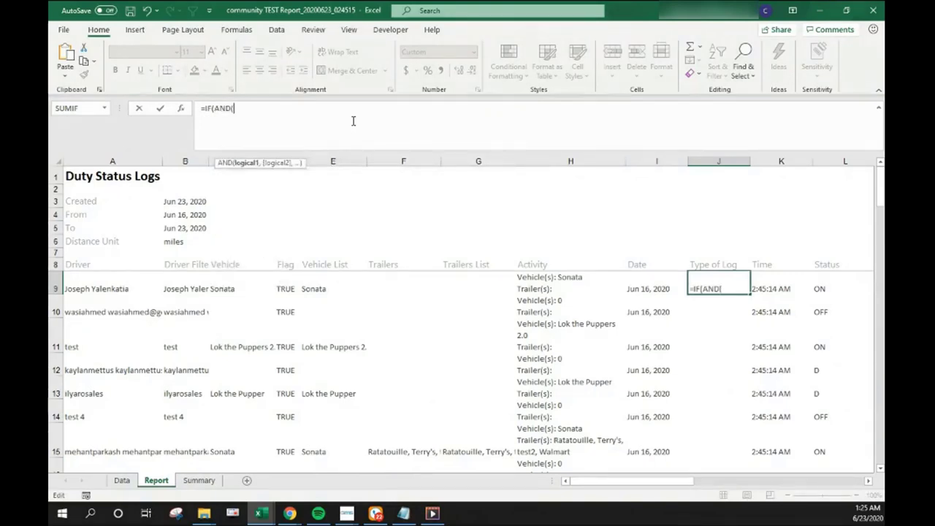
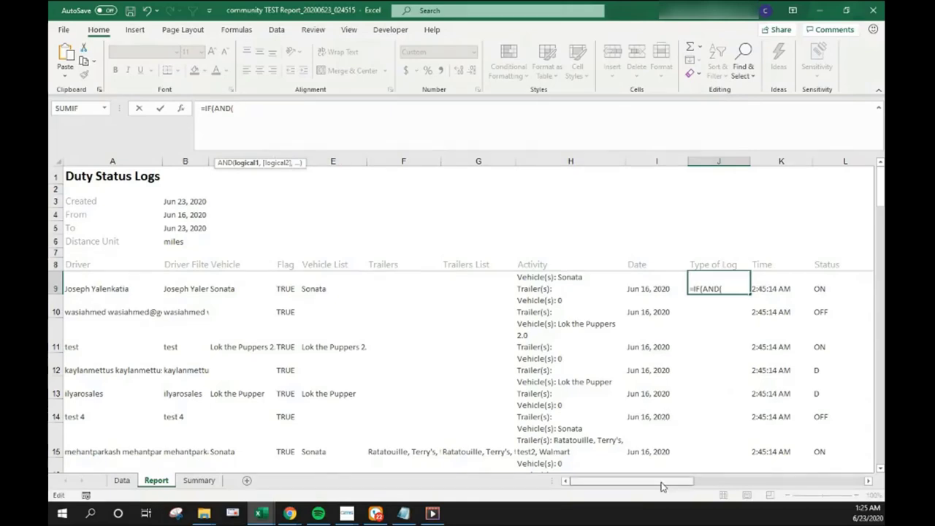
pyautogui.moveTo(661, 486); pyautogui.dragTo(154, 270)
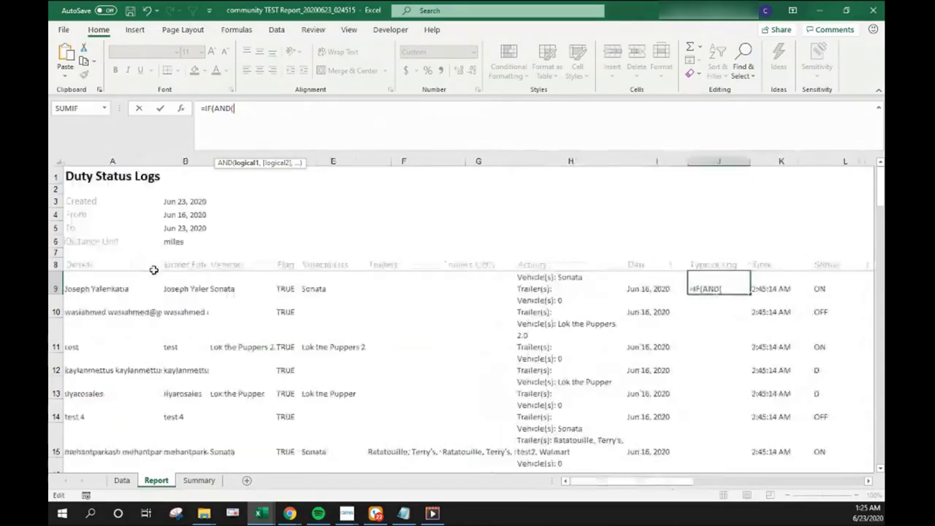
pyautogui.click(119, 281)
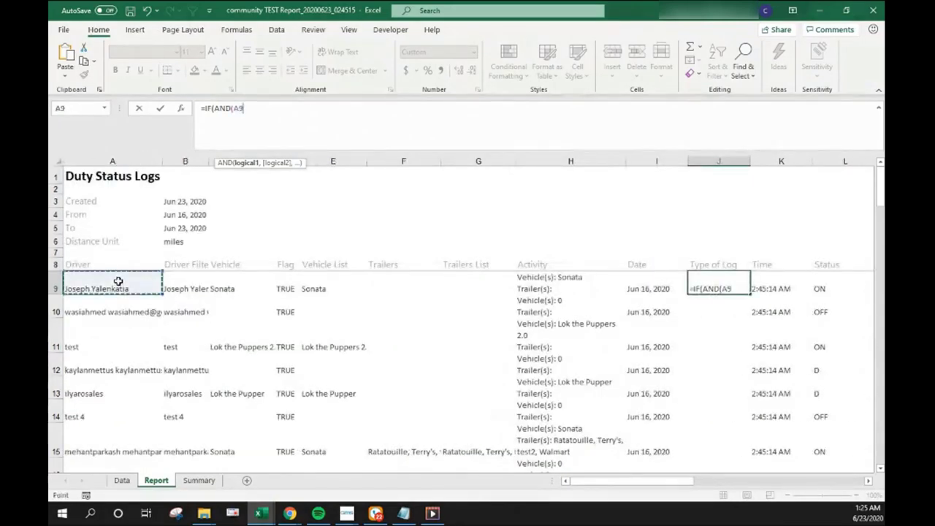
pyautogui.write('<>')
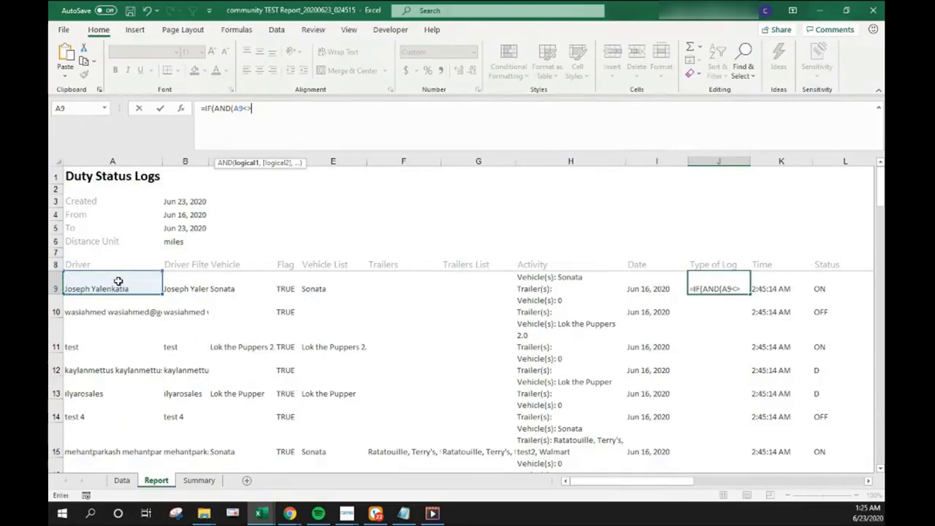
pyautogui.click(123, 310)
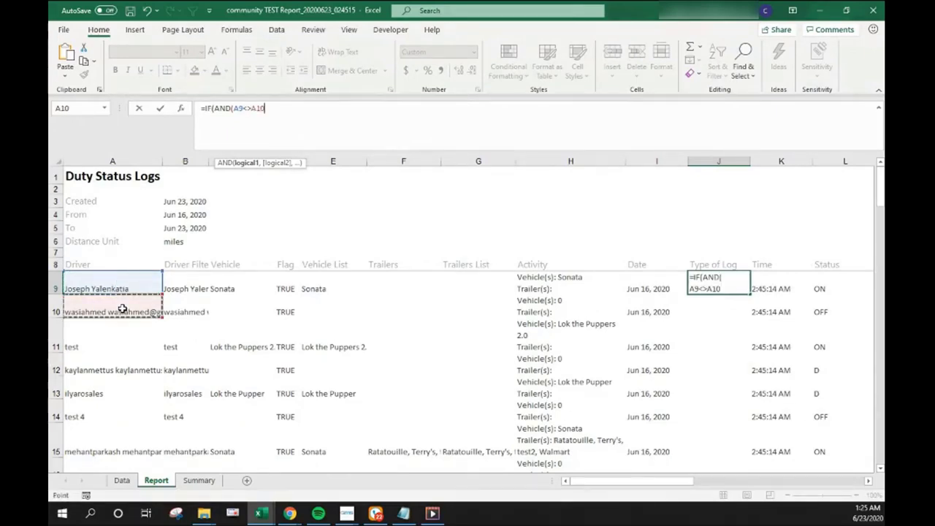
# Step: Add A9<>A8 as the second condition of the AND test in the J9 formula
pyautogui.write(',')
pyautogui.click(123, 285)
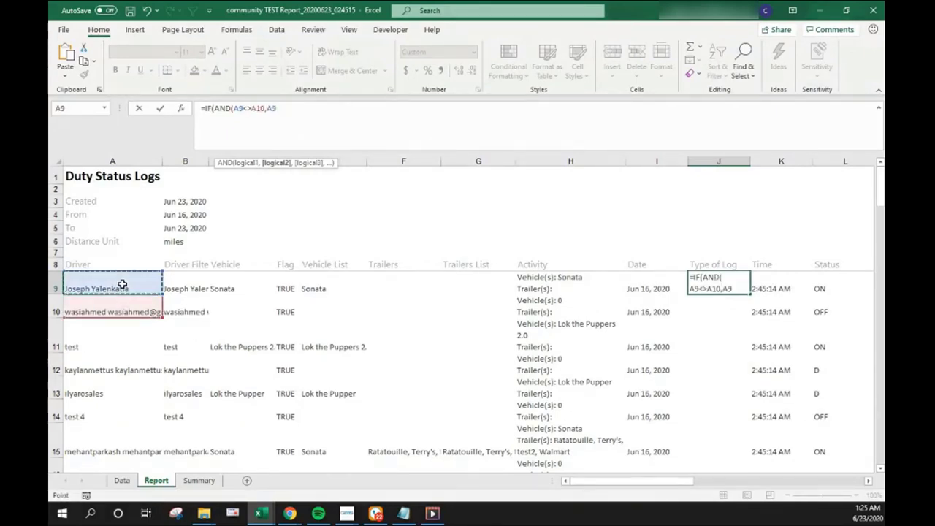
pyautogui.write('<>')
pyautogui.click(77, 263)
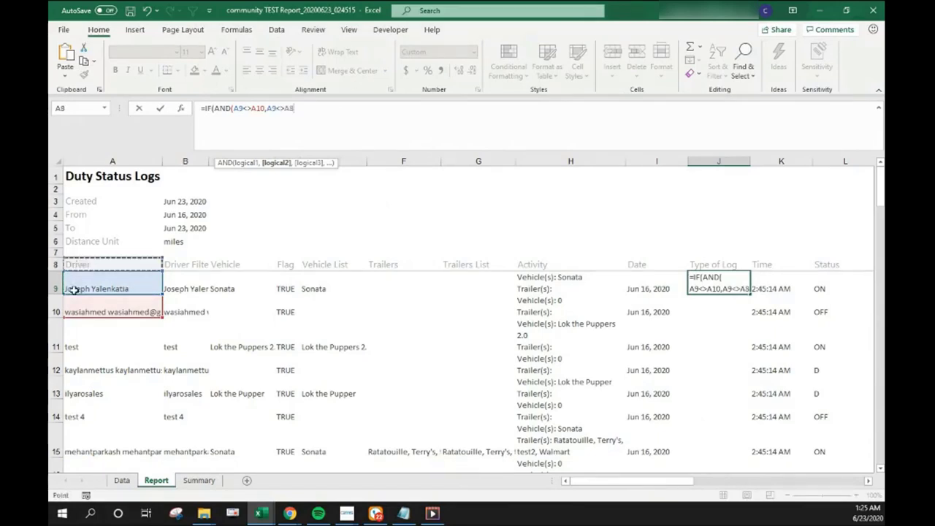
# Step: Add a third AND condition to the J9 formula comparing Time with ClockIn, K9=N9
pyautogui.write(',')
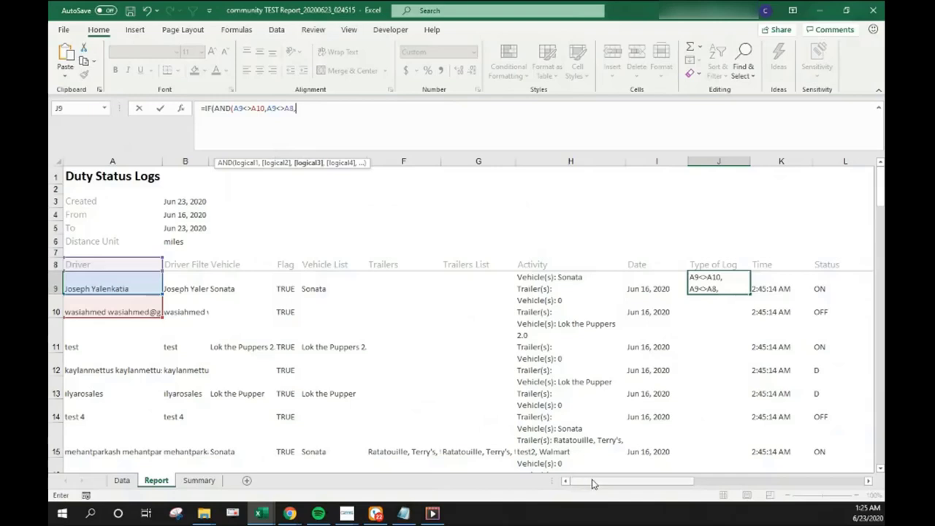
pyautogui.moveTo(593, 484); pyautogui.dragTo(647, 483)
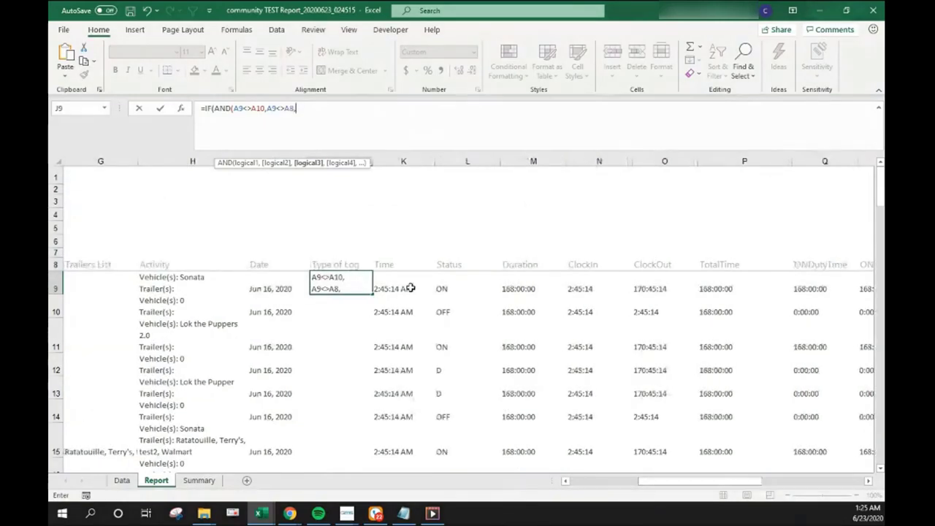
pyautogui.click(410, 288)
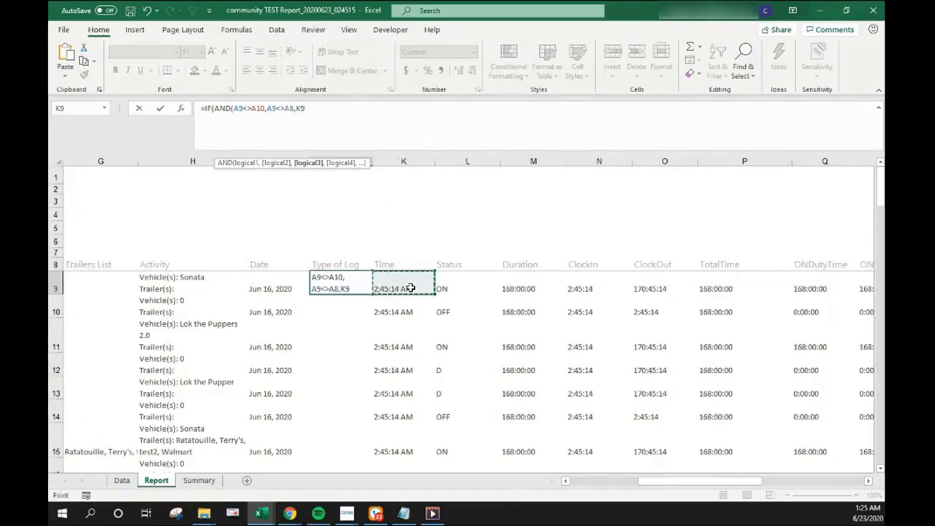
pyautogui.write('=')
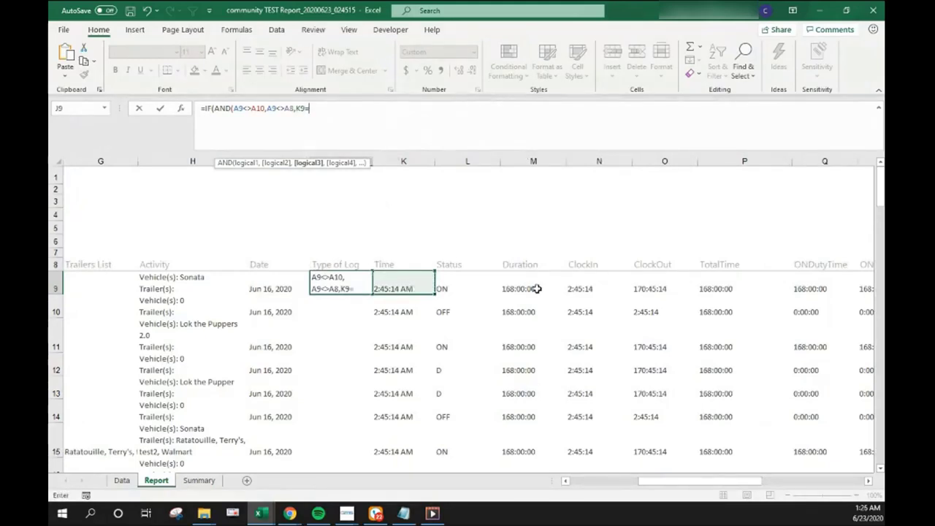
pyautogui.click(595, 282)
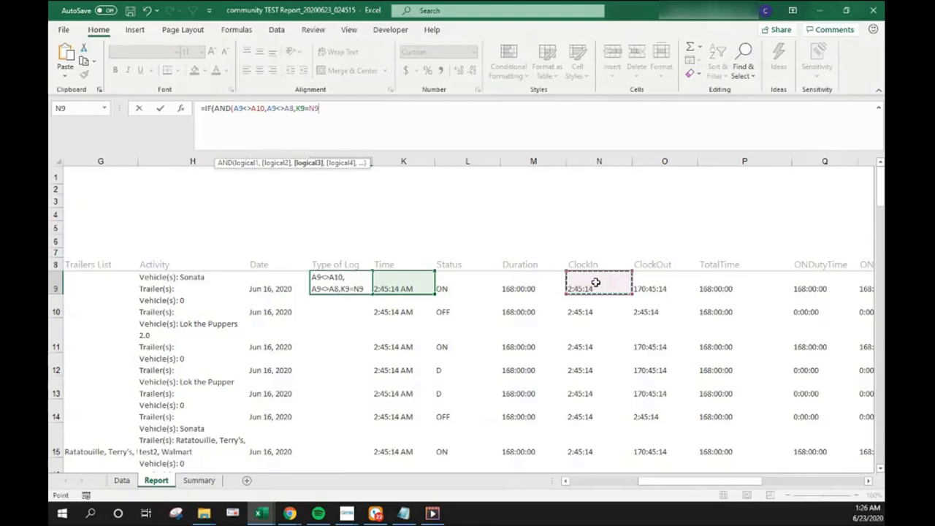
# Step: Close the AND test in the J9 formula and add "Continuos Log" as the value if true
pyautogui.write(',')
pyautogui.press('BackSpace')
pyautogui.write(',"Conit')
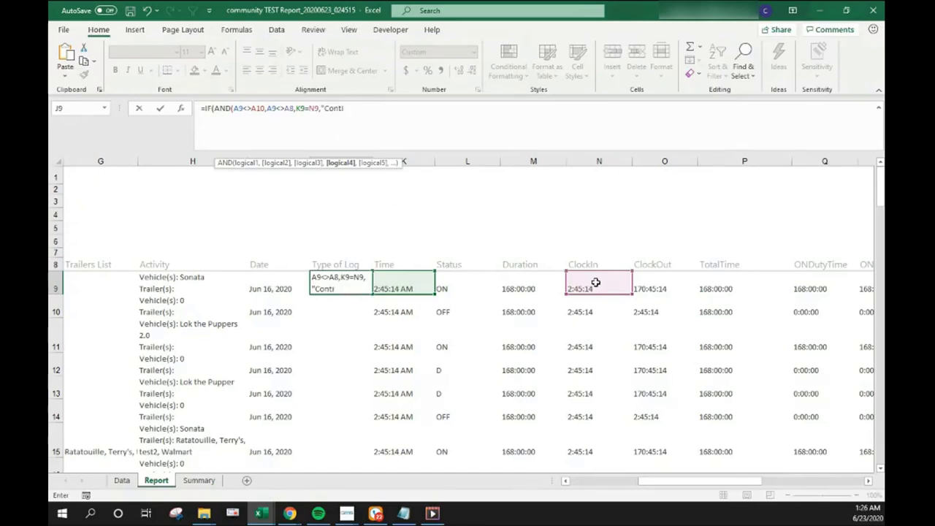
pyautogui.write('nuos Log"')
pyautogui.click(318, 108)
pyautogui.write(')')
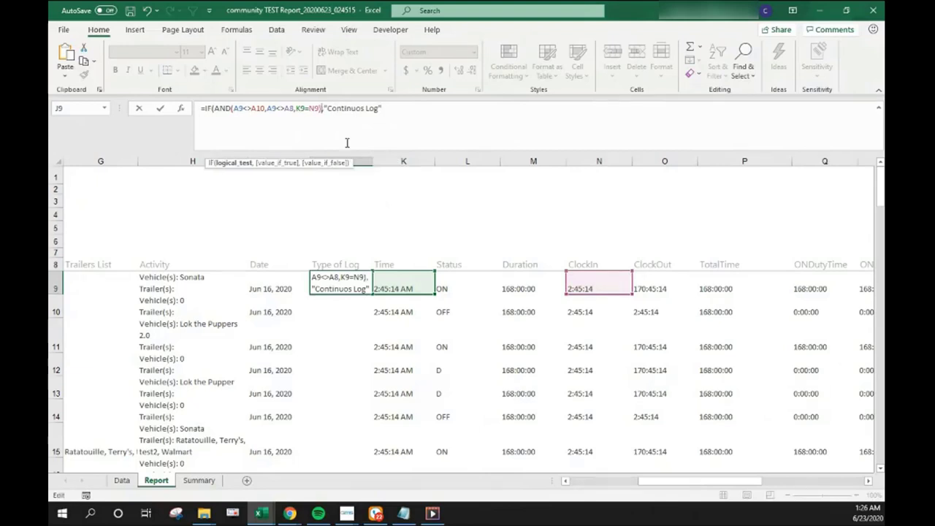
# Step: Complete the J9 formula with "Not Continuos Log" as the value if false and fill it down the Type of Log column
pyautogui.click(416, 107)
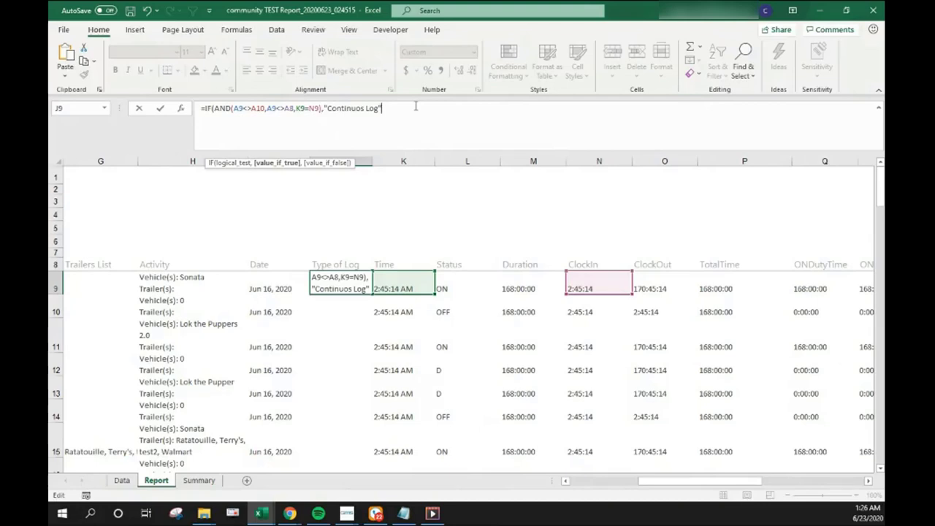
pyautogui.write(',')
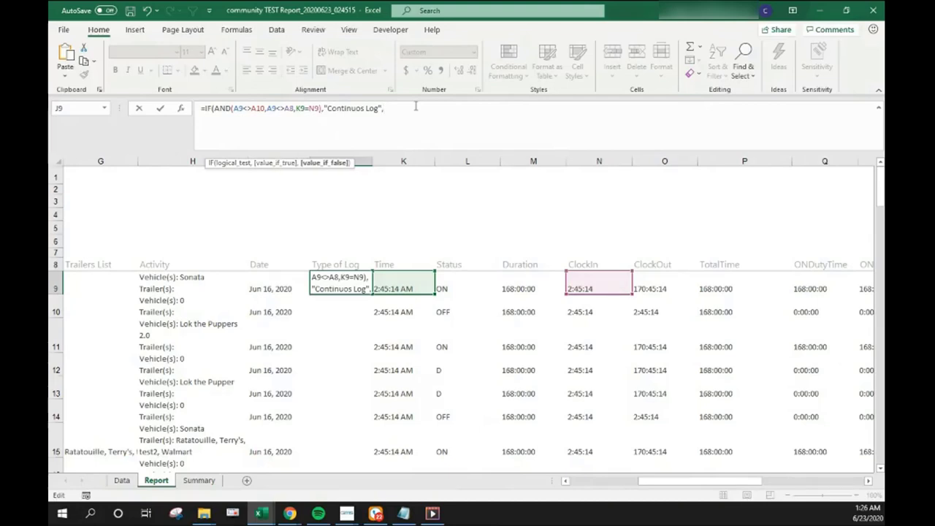
pyautogui.write('"Not')
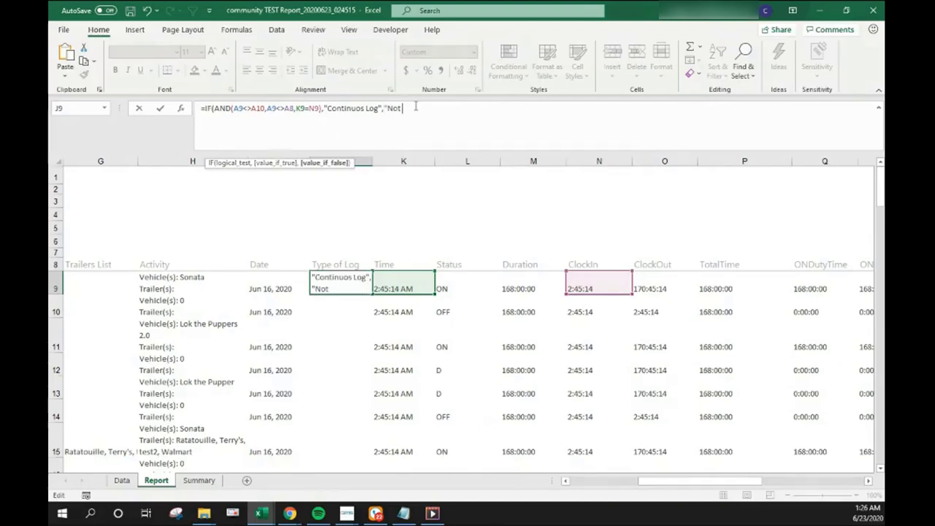
pyautogui.write(' Continuos')
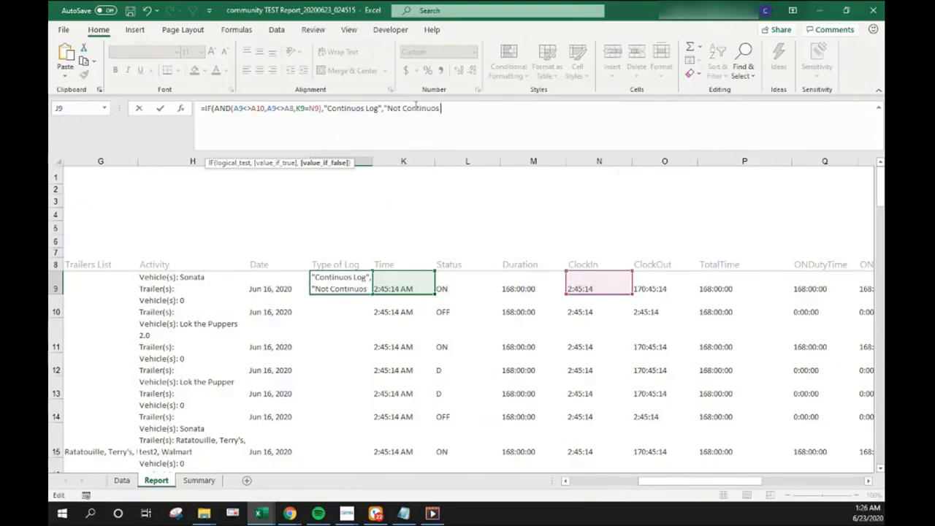
pyautogui.write(' Log')
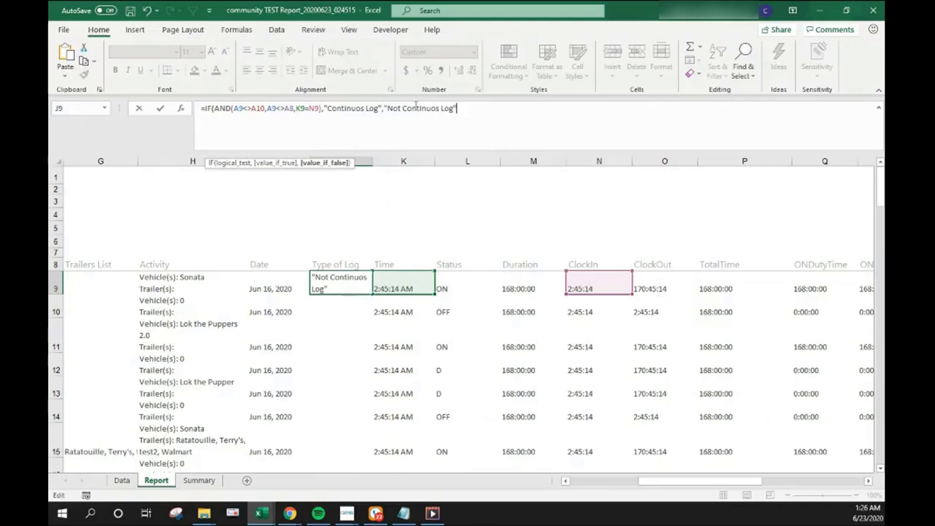
pyautogui.write('")')
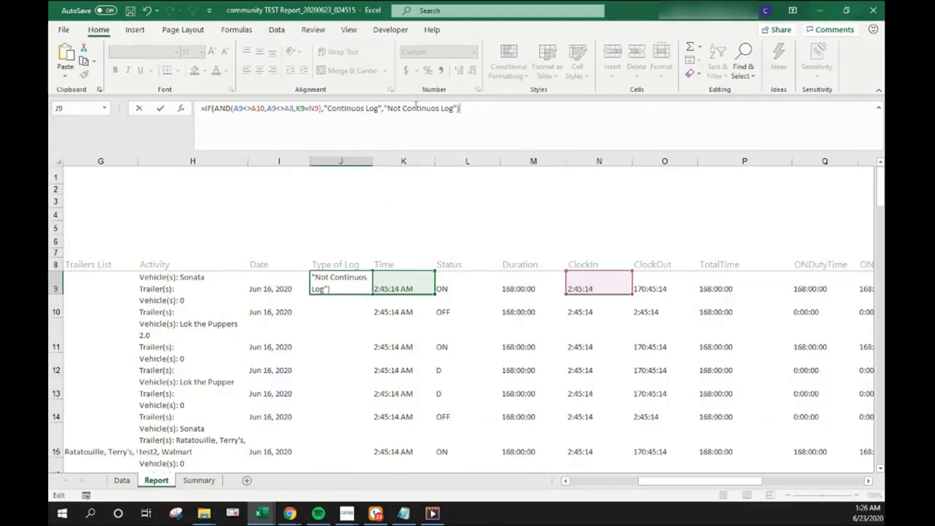
pyautogui.press('Return')
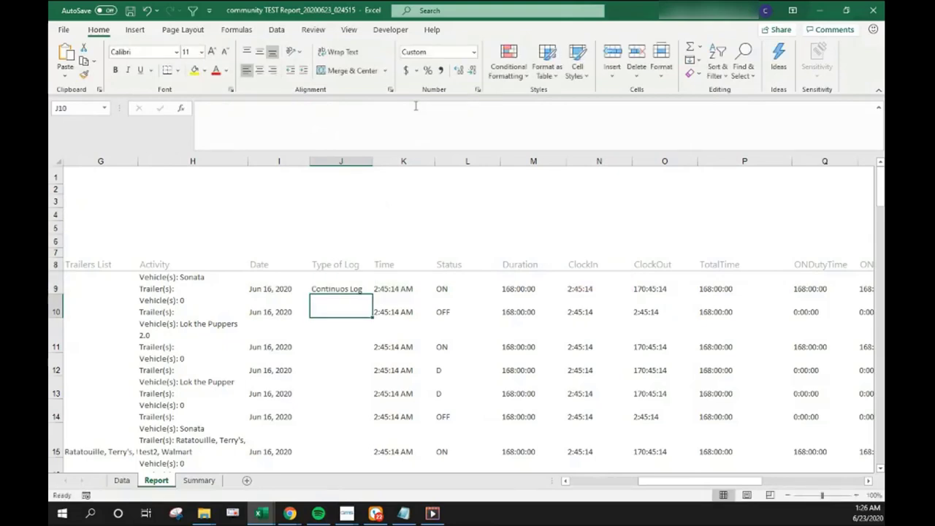
pyautogui.click(362, 291)
pyautogui.doubleClick(372, 299)
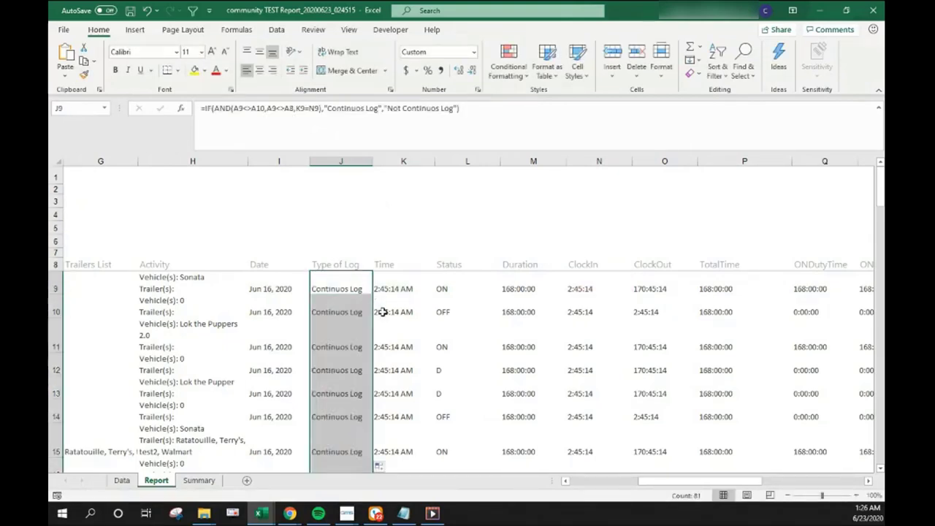
# Step: Review the Type of Log classifications on the Report sheet, comparing drivers with a single log against the driver with many logs
pyautogui.moveTo(727, 482); pyautogui.dragTo(129, 318)
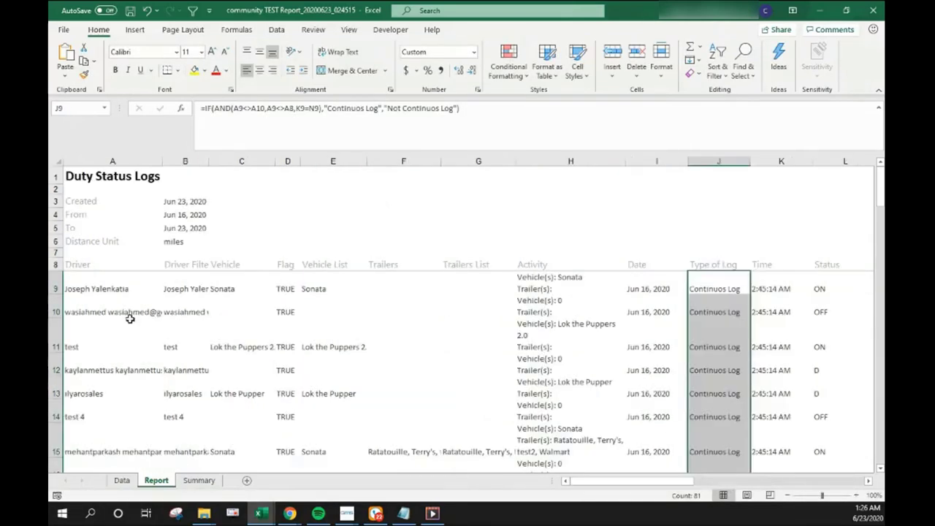
pyautogui.scroll(-1, 129, 318)
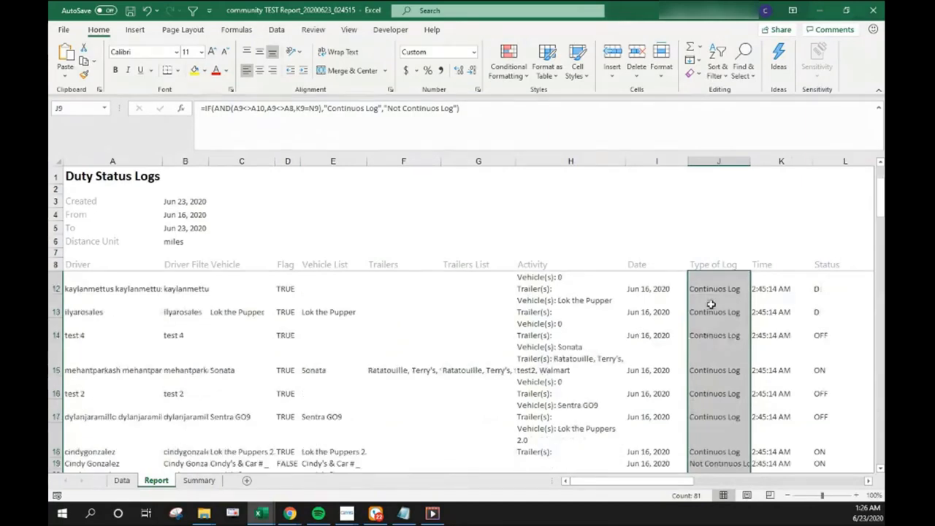
pyautogui.scroll(-1, 720, 296)
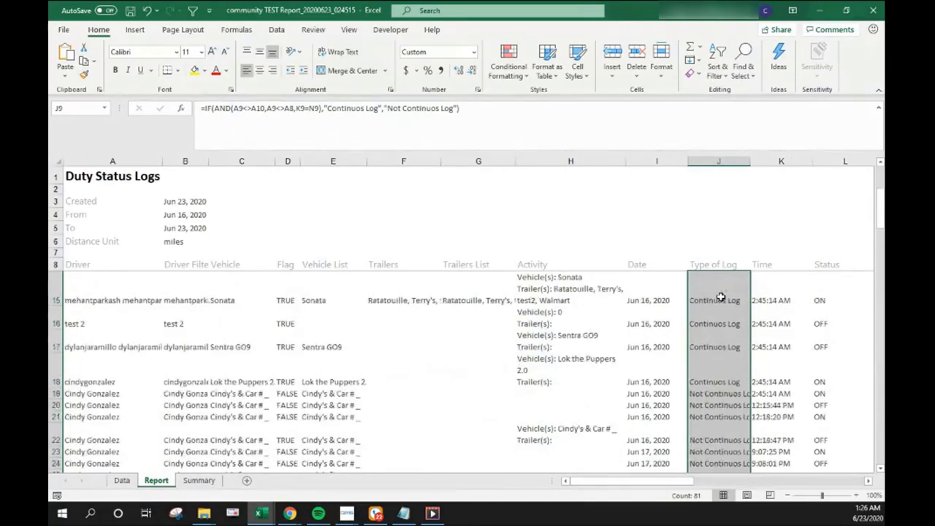
pyautogui.scroll(-1, 720, 296)
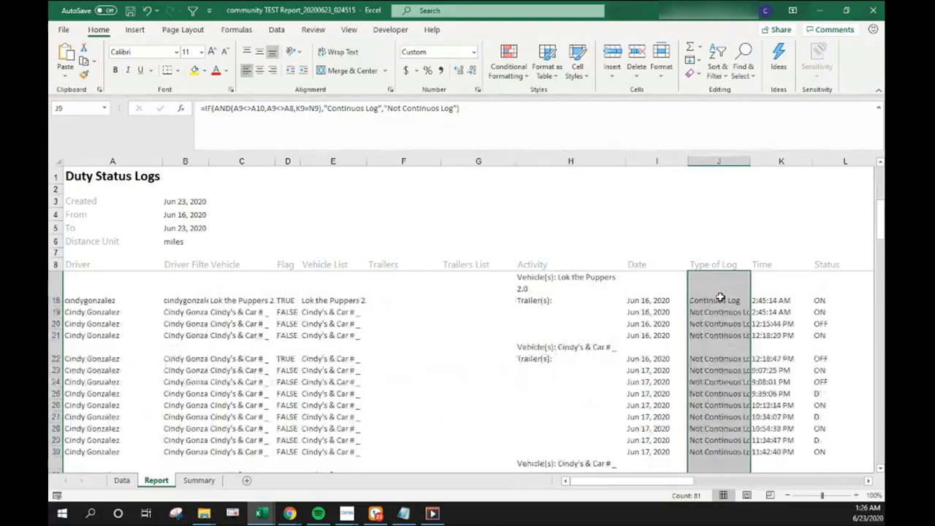
pyautogui.scroll(1, 720, 296)
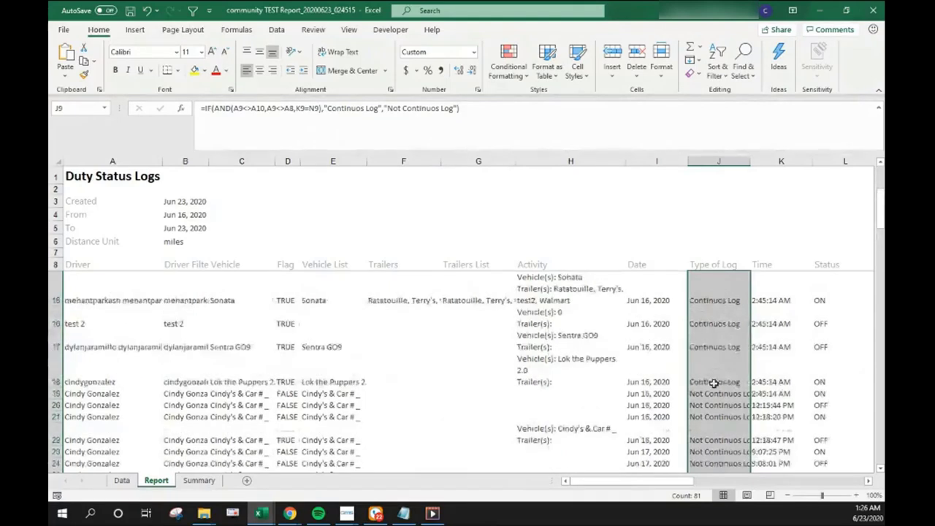
pyautogui.click(52, 381)
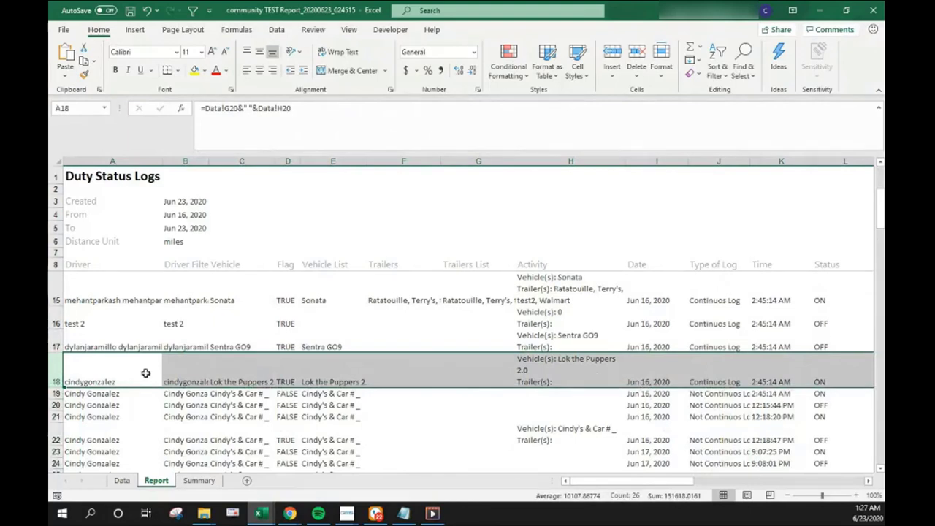
pyautogui.click(54, 393)
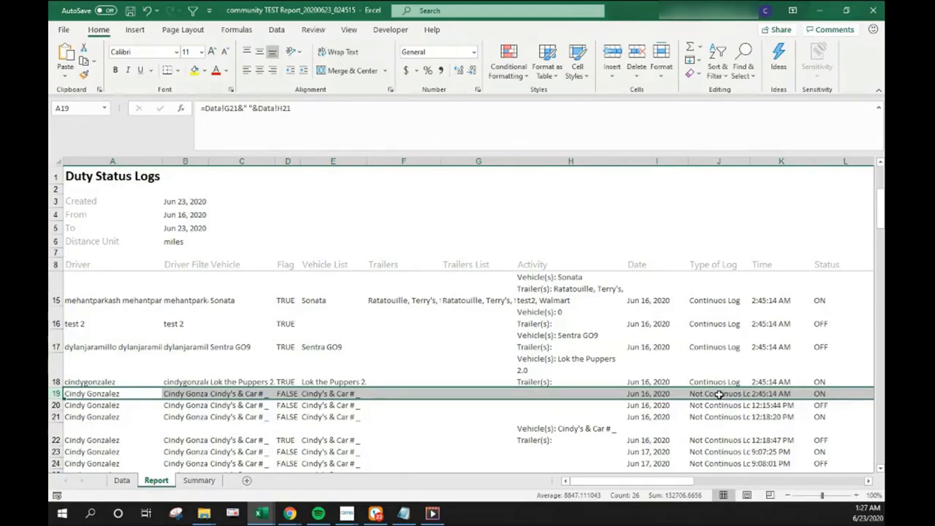
pyautogui.scroll(-5, 720, 395)
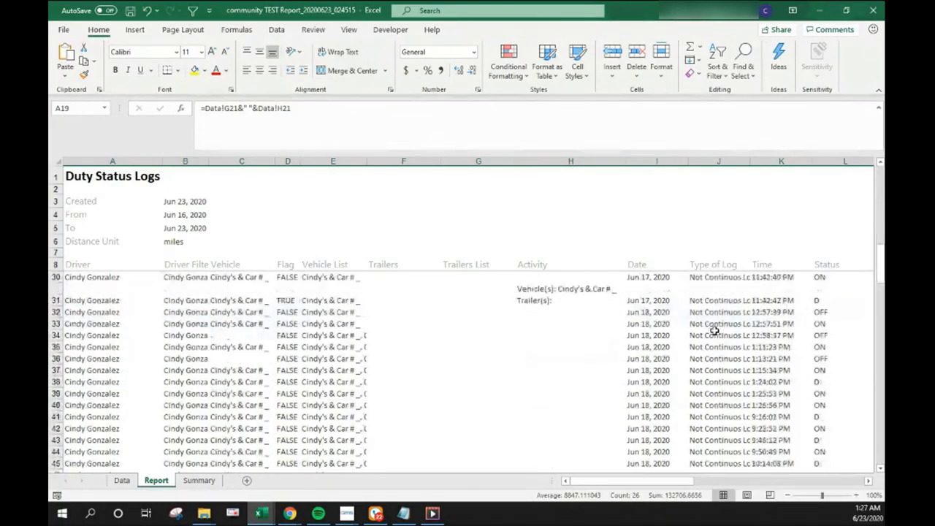
pyautogui.scroll(-7, 714, 330)
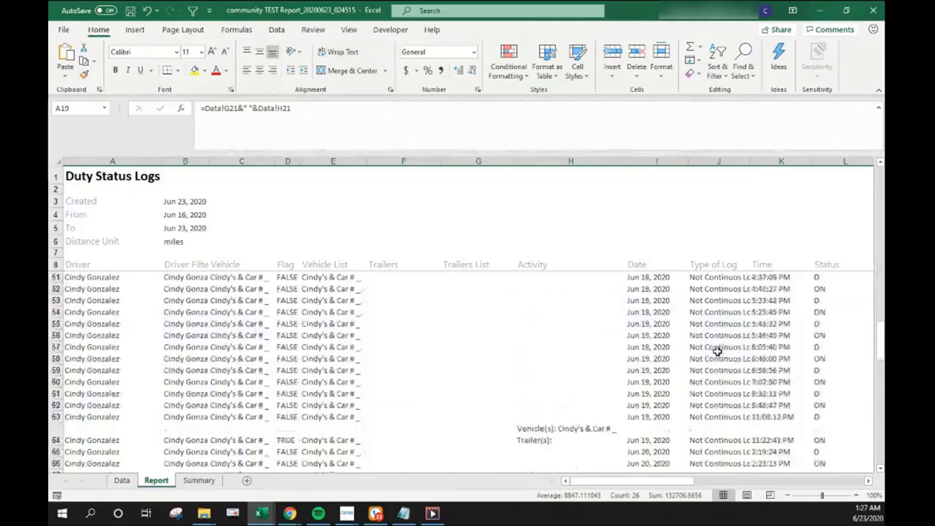
pyautogui.scroll(-1, 717, 351)
pyautogui.scroll(-4, 717, 351)
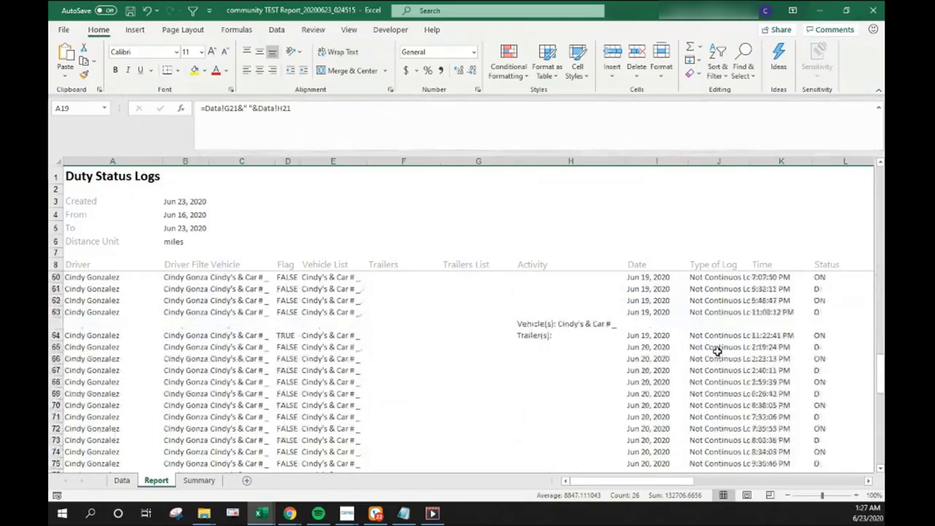
pyautogui.scroll(-1, 717, 351)
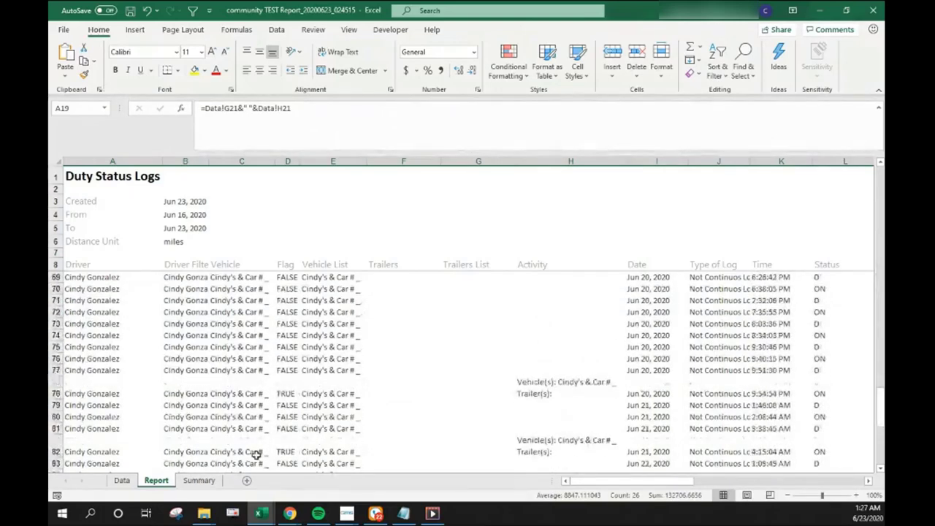
# Step: Refresh the pivot table on the Summary sheet
pyautogui.click(198, 481)
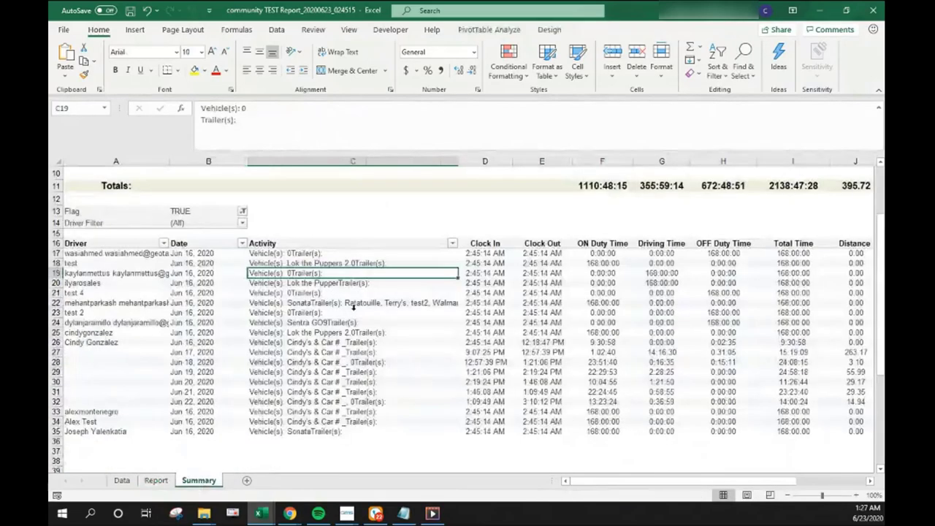
pyautogui.rightClick(412, 313)
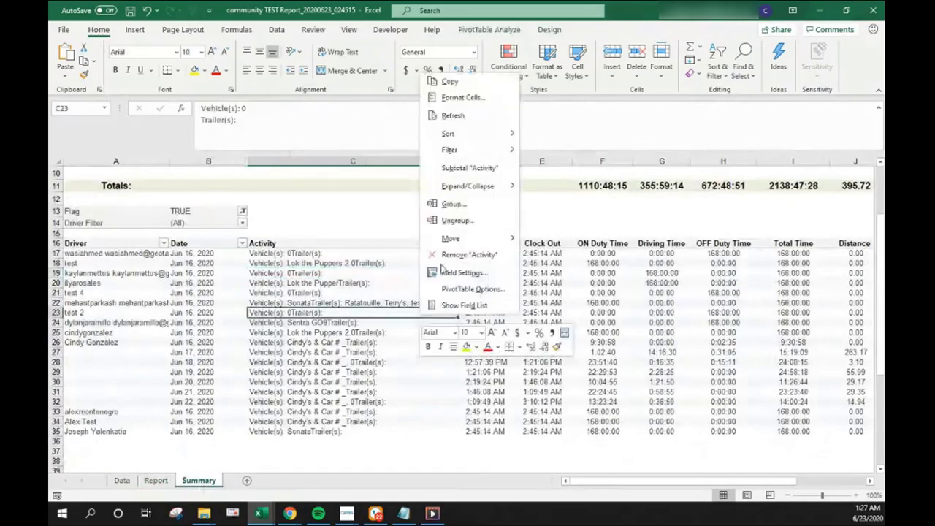
pyautogui.click(458, 117)
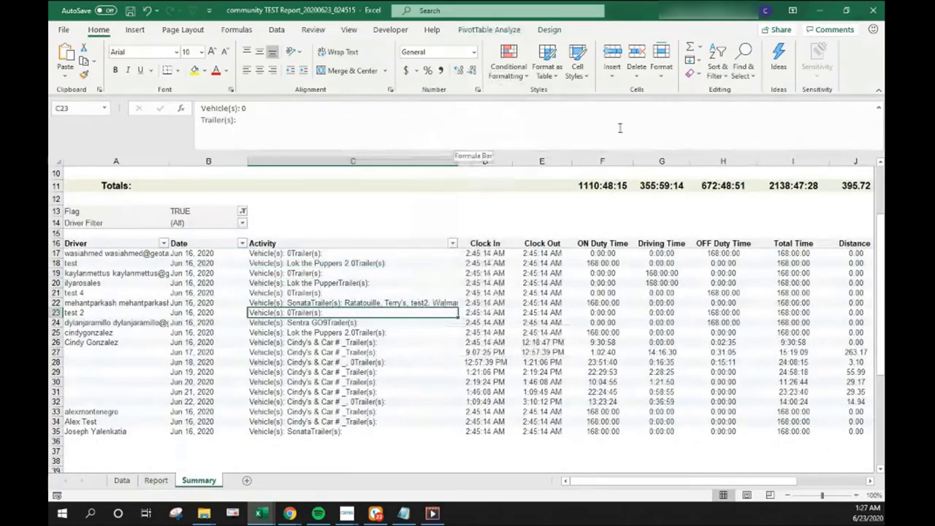
# Step: Add the Type of Log field to the Summary pivot table's filters, below Driver Filter, and close the field list
pyautogui.click(488, 30)
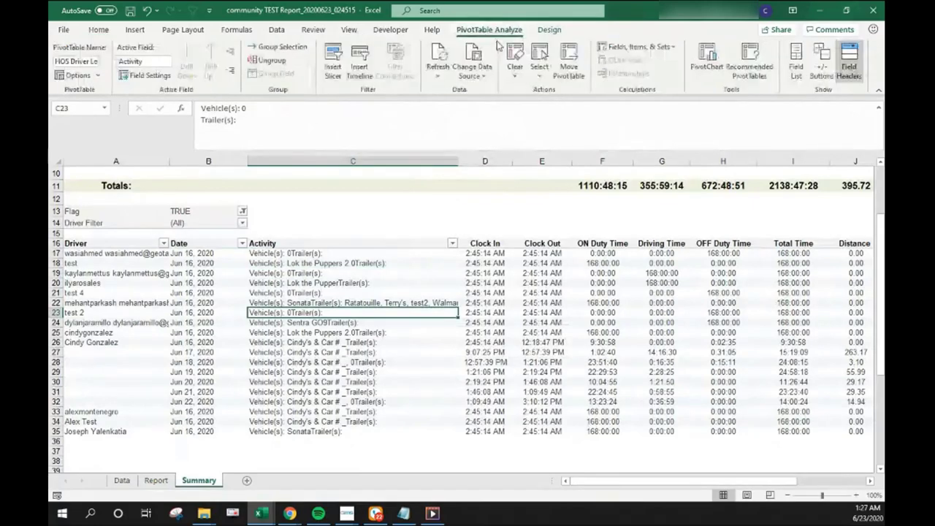
pyautogui.click(795, 65)
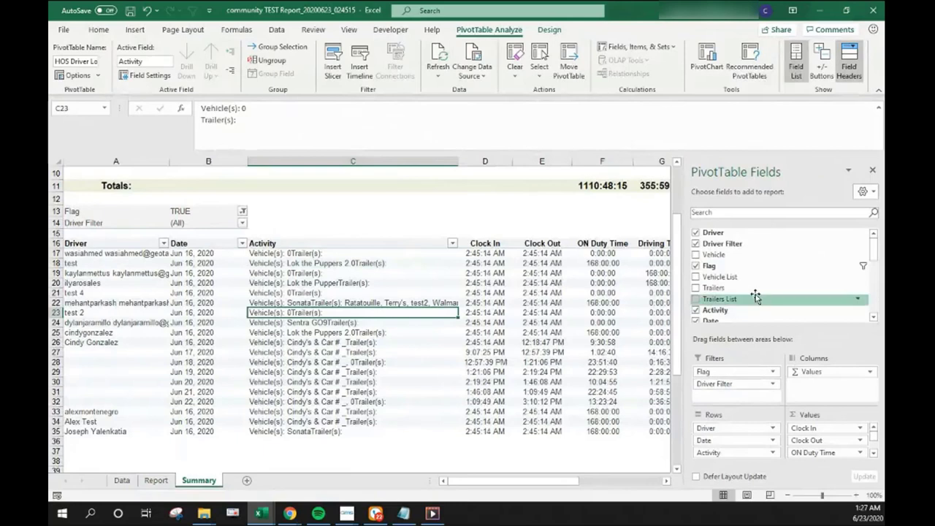
pyautogui.scroll(-2, 730, 277)
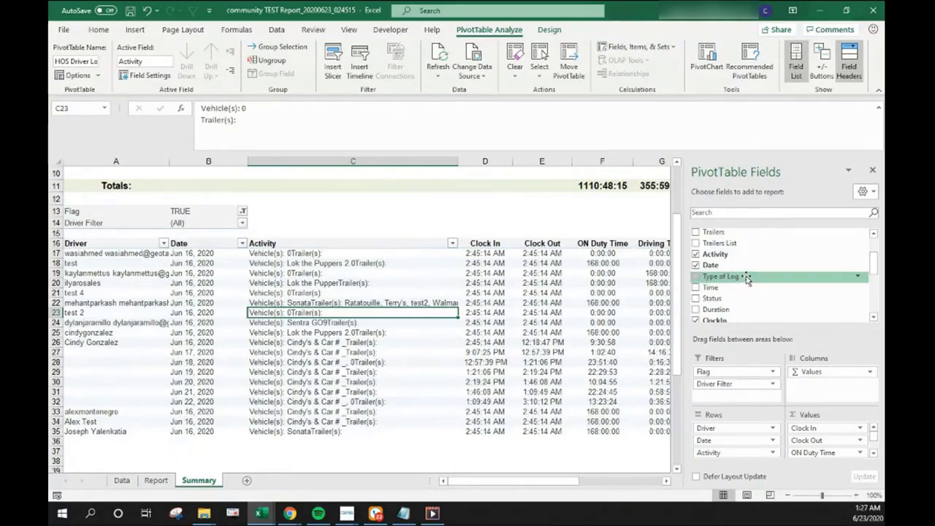
pyautogui.moveTo(747, 279); pyautogui.dragTo(746, 397)
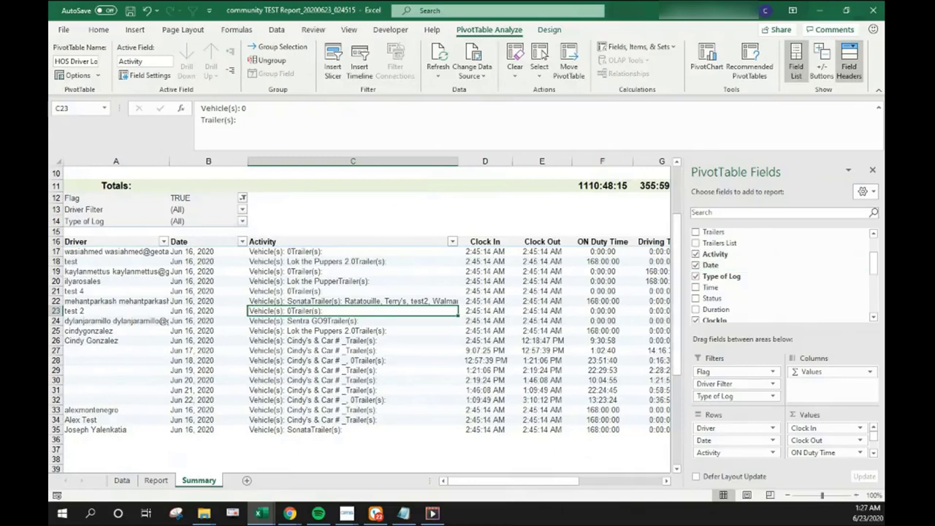
pyautogui.click(872, 171)
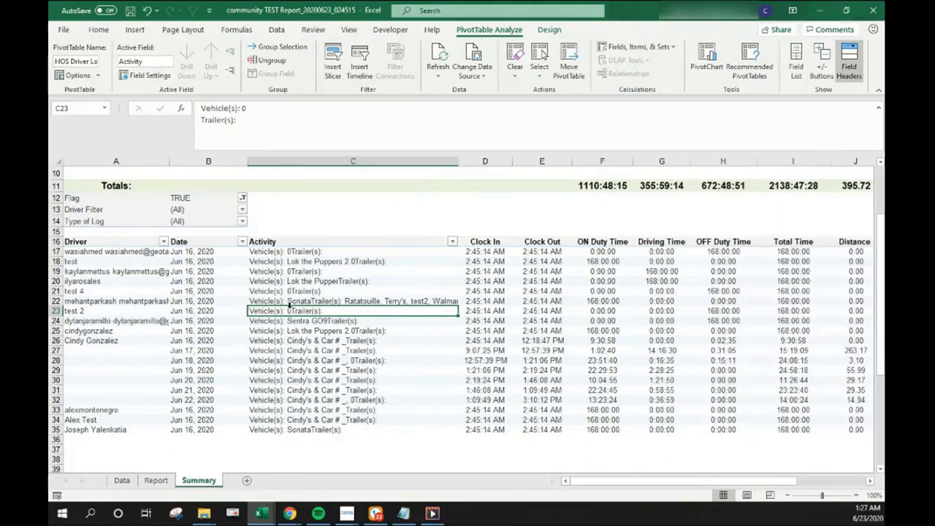
# Step: Filter the Summary pivot table's Type of Log to Continuos Log
pyautogui.scroll(1, 288, 302)
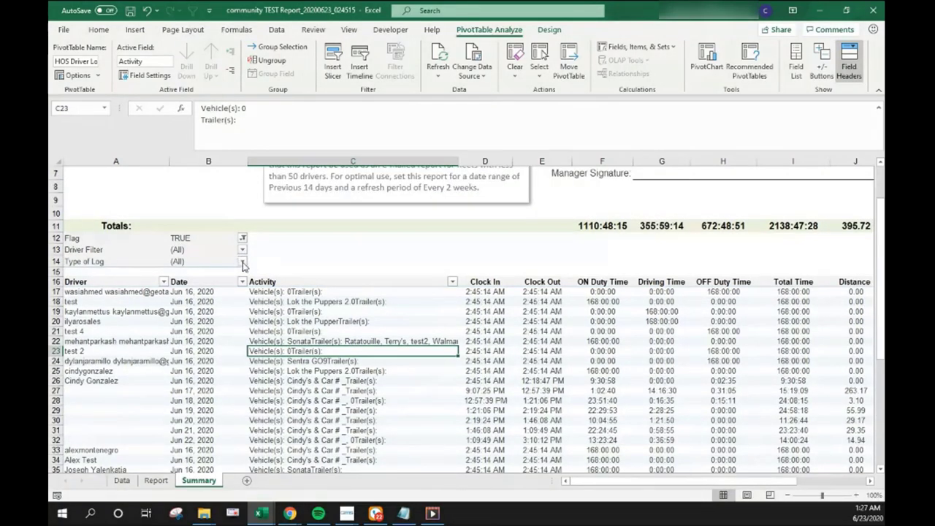
pyautogui.click(242, 262)
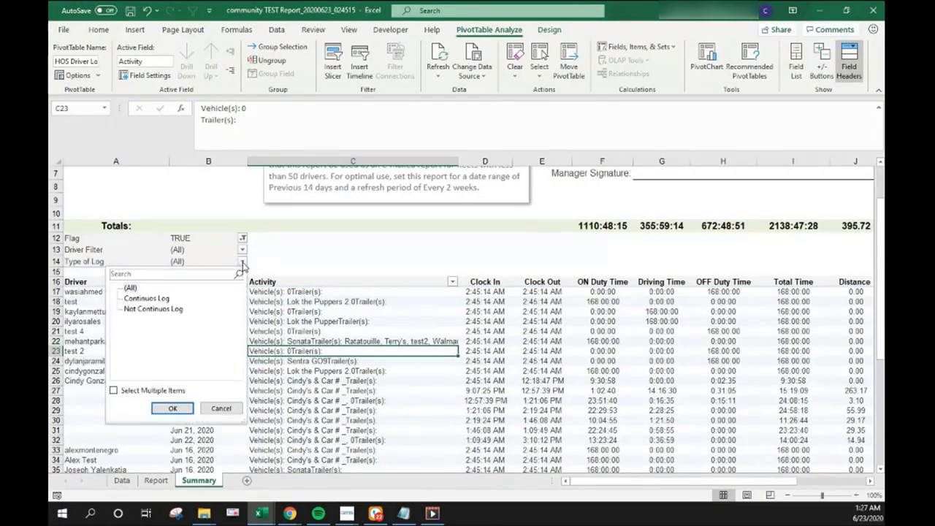
pyautogui.click(151, 302)
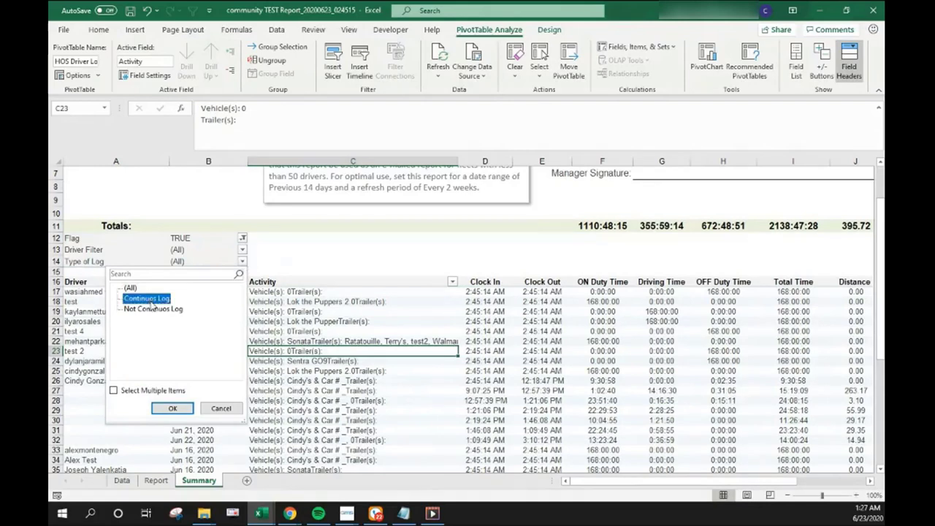
pyautogui.click(172, 407)
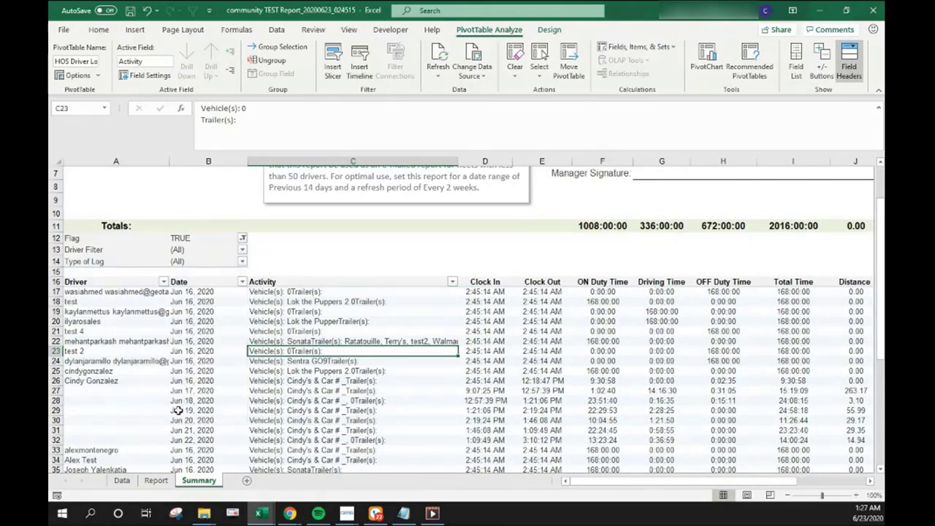
# Step: Set the Summary pivot table's Type of Log filter to Not Continuos Log
pyautogui.click(242, 265)
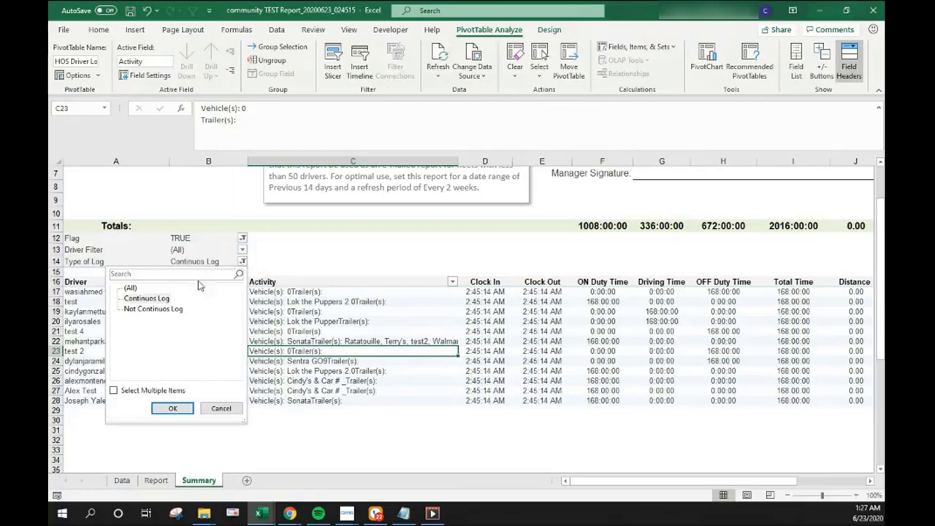
pyautogui.click(154, 309)
pyautogui.click(179, 411)
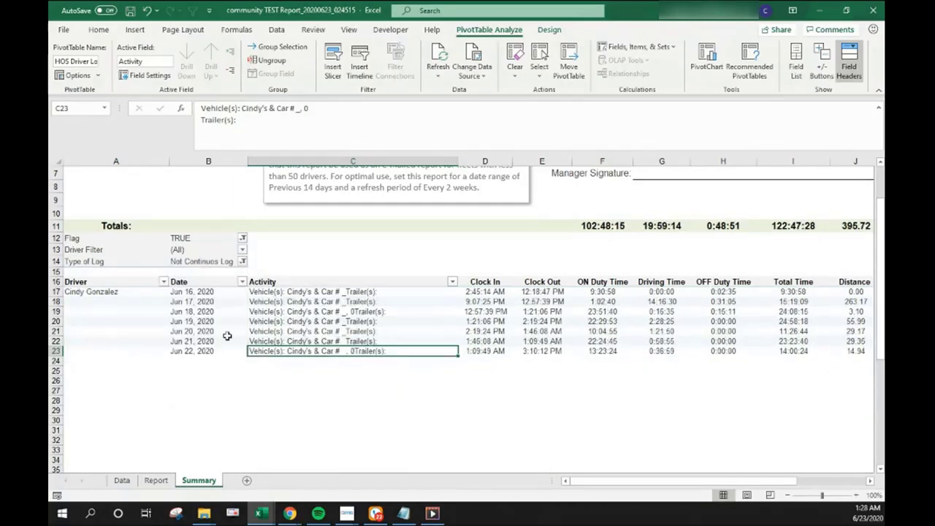
# Step: Filter the Summary pivot table's Type of Log to Continuos Log and inspect the Total, ON Duty and Driving Time totals
pyautogui.scroll(2, 227, 335)
pyautogui.scroll(-1, 227, 335)
pyautogui.click(243, 299)
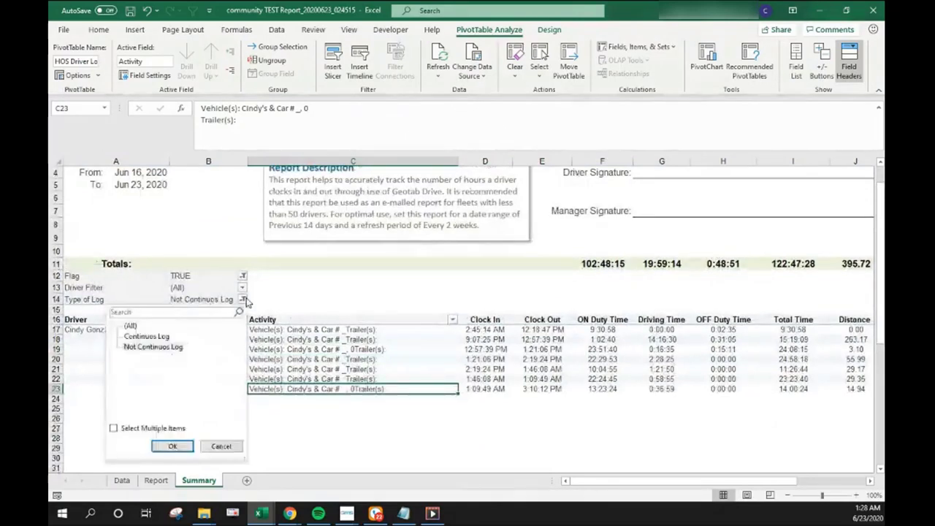
pyautogui.click(164, 339)
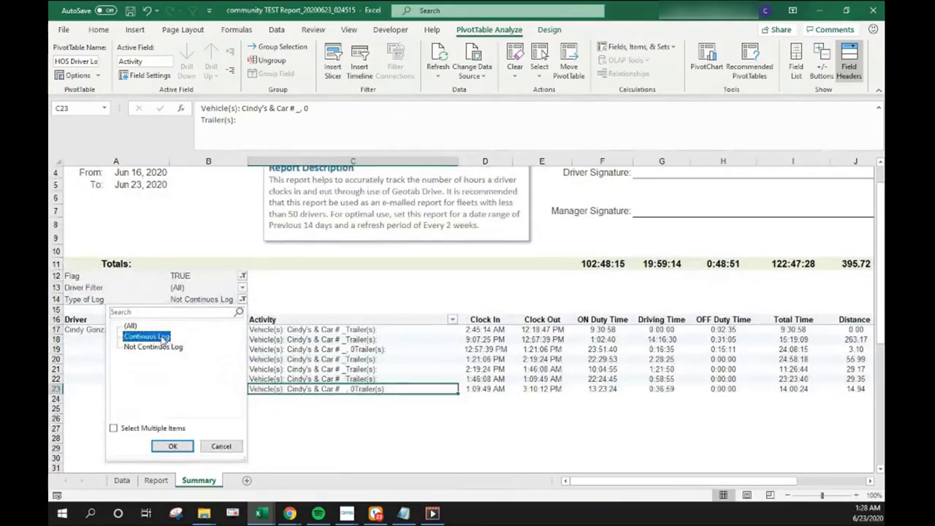
pyautogui.click(173, 443)
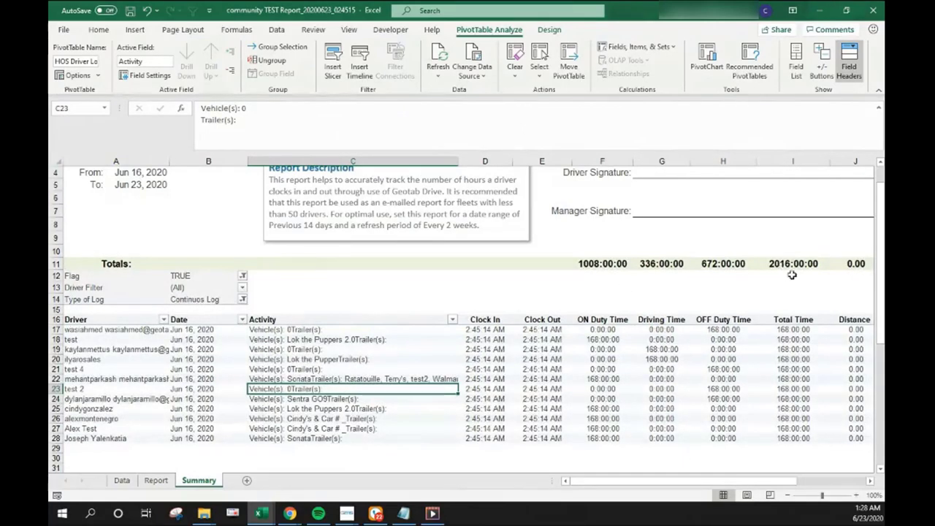
pyautogui.scroll(1, 792, 275)
pyautogui.click(767, 309)
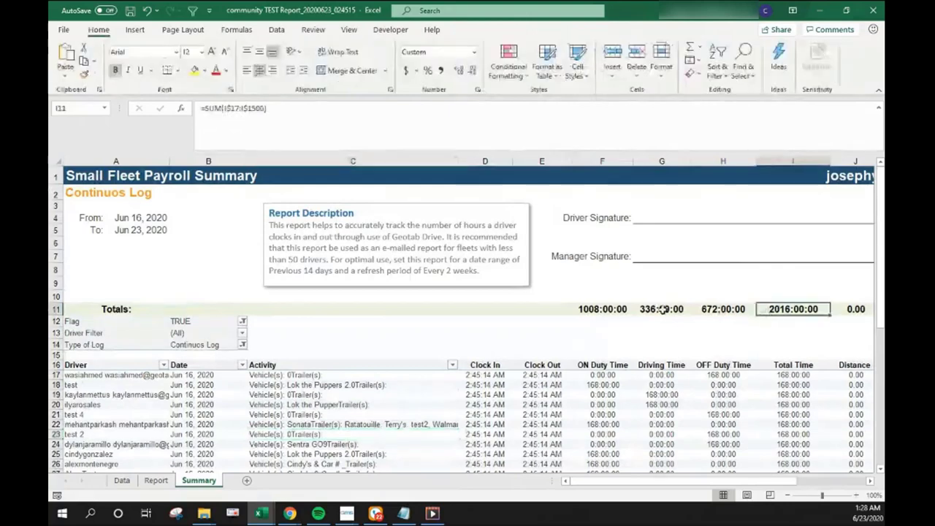
pyautogui.click(605, 310)
pyautogui.click(662, 308)
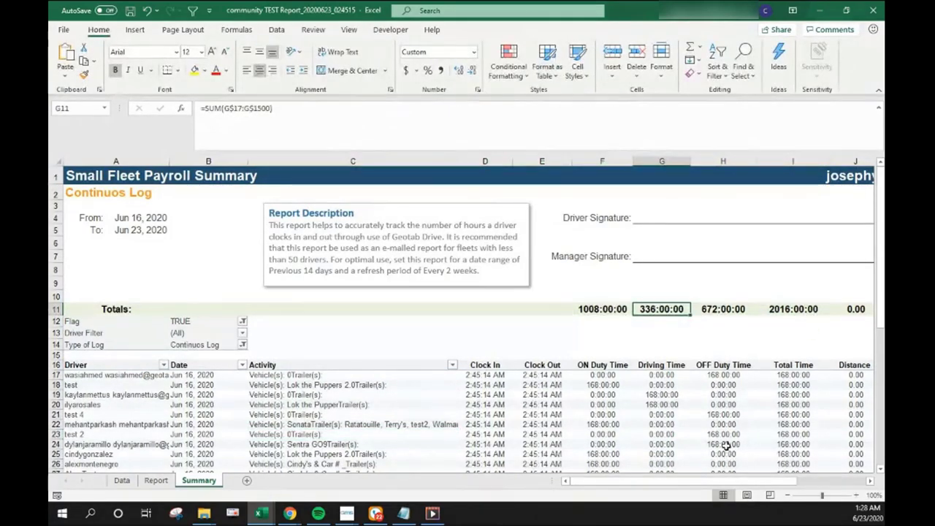
# Step: Switch the Summary pivot table's Type of Log filter to Not Continuos Log
pyautogui.scroll(-1, 725, 446)
pyautogui.click(242, 300)
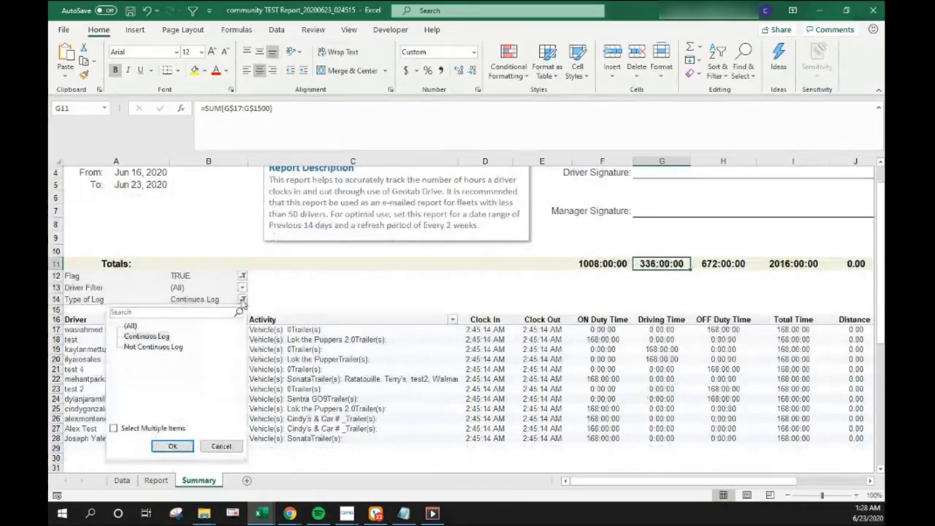
pyautogui.click(176, 344)
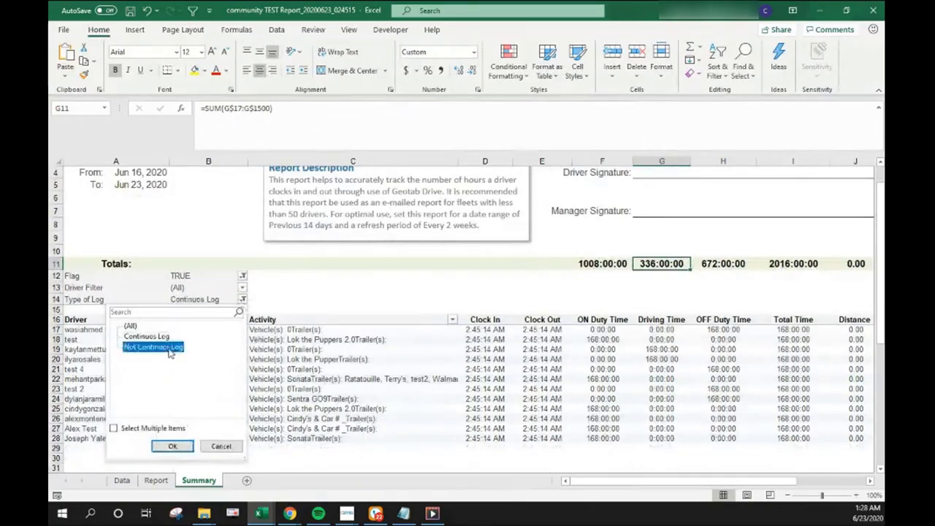
pyautogui.click(172, 446)
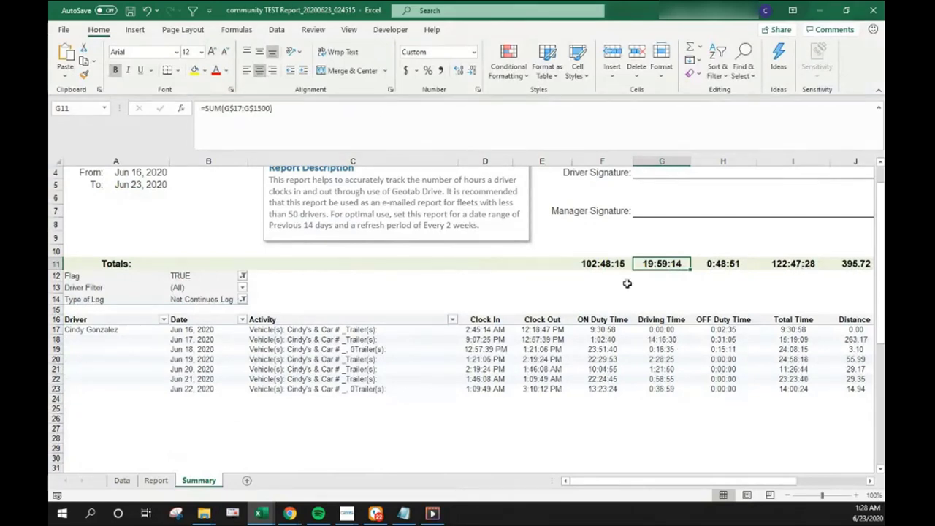
# Step: Reset the Summary pivot table's Type of Log filter to (All) and review the listed rows
pyautogui.click(243, 300)
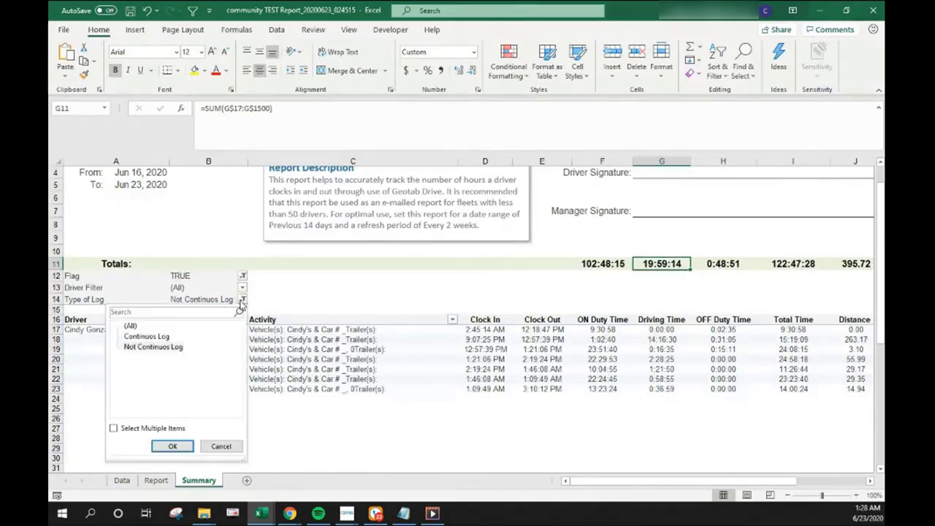
pyautogui.click(133, 326)
pyautogui.click(172, 446)
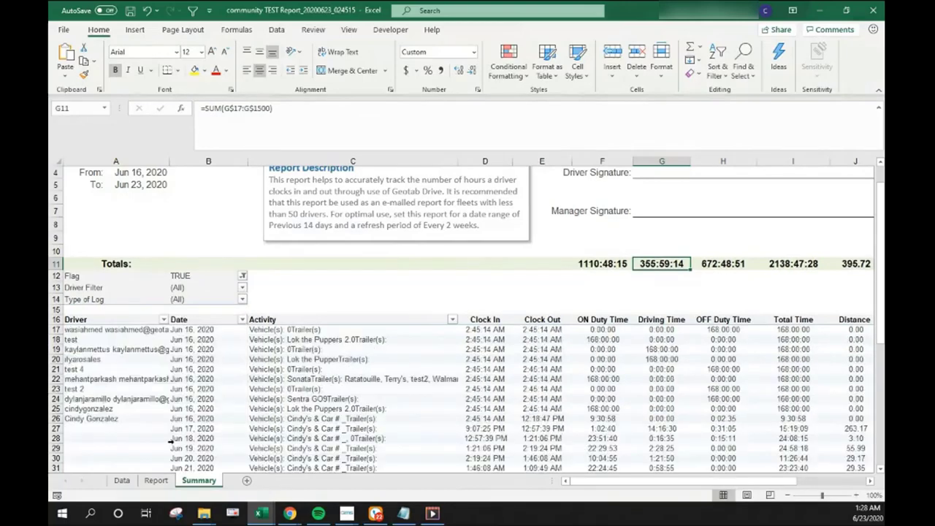
pyautogui.scroll(-2, 722, 313)
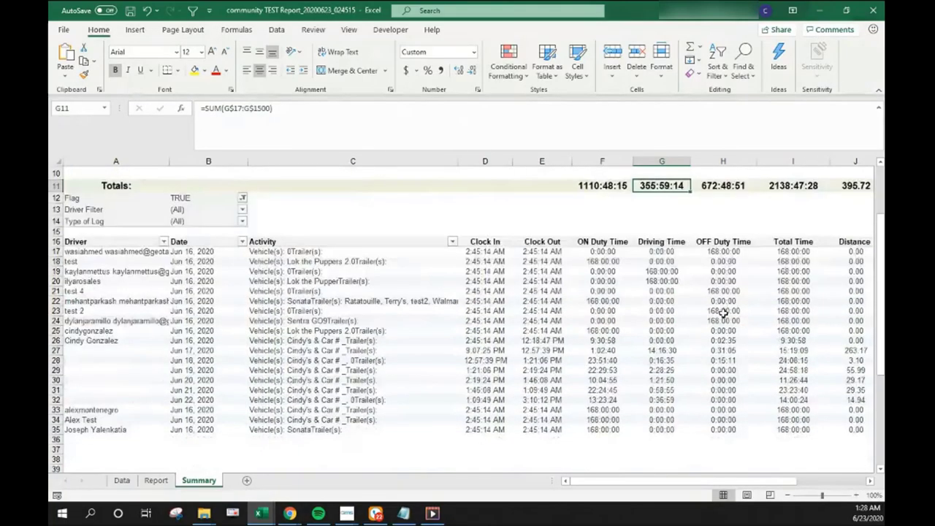
pyautogui.scroll(3, 778, 436)
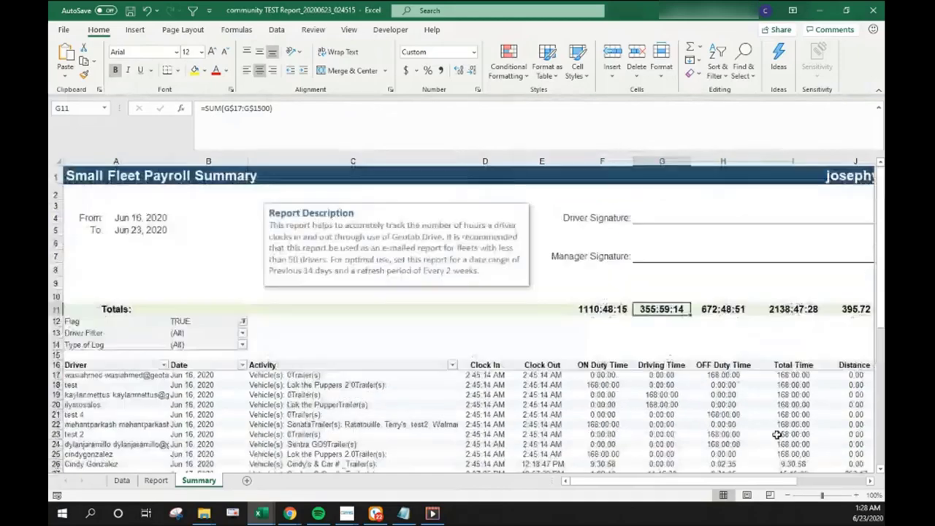
# Step: Select cell A1 on both the Summary and Data sheets, and hide the Data sheet
pyautogui.click(167, 176)
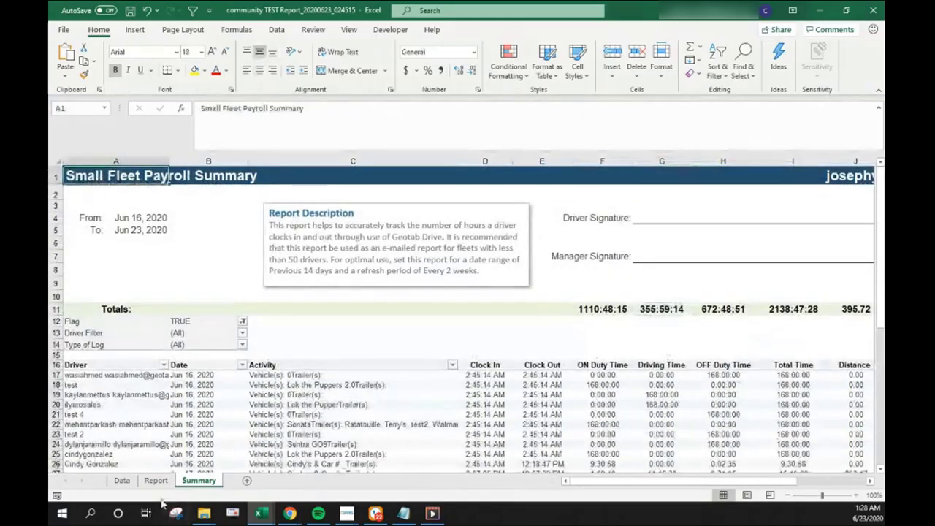
pyautogui.click(122, 481)
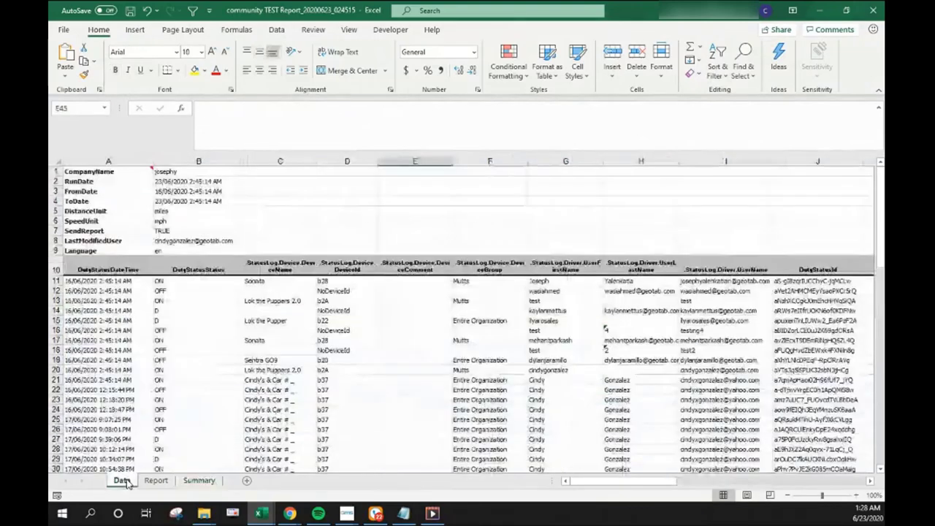
pyautogui.rightClick(122, 481)
pyautogui.press('Escape')
pyautogui.click(99, 171)
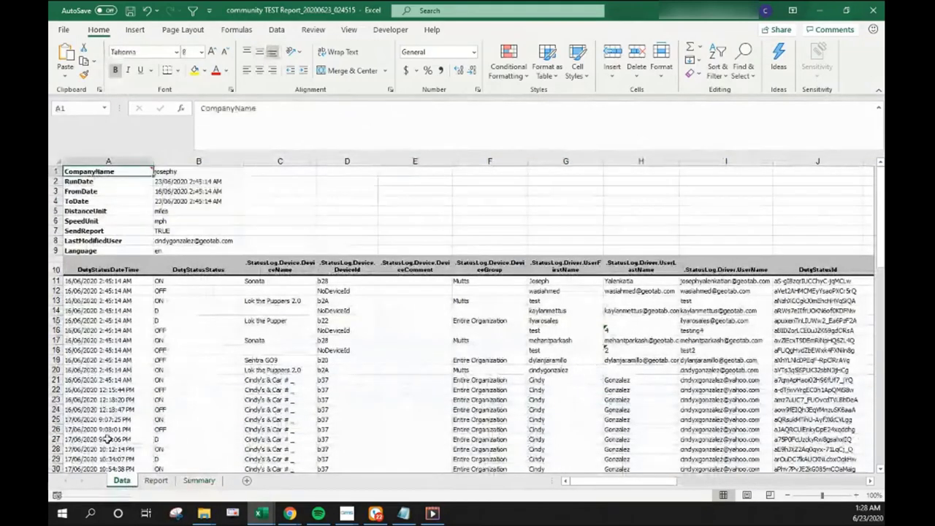
pyautogui.rightClick(122, 480)
pyautogui.click(146, 437)
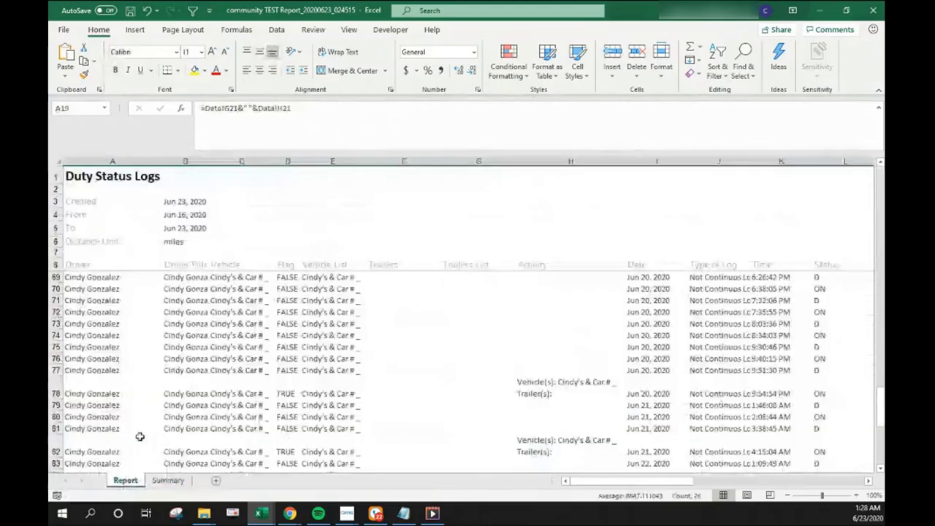
# Step: Select cell A1 on the Report sheet and hide that sheet
pyautogui.click(84, 184)
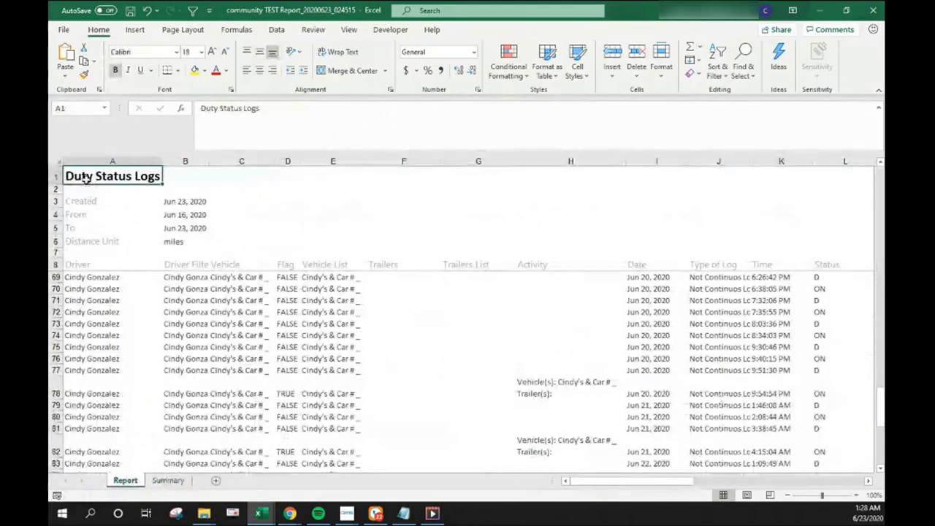
pyautogui.rightClick(134, 486)
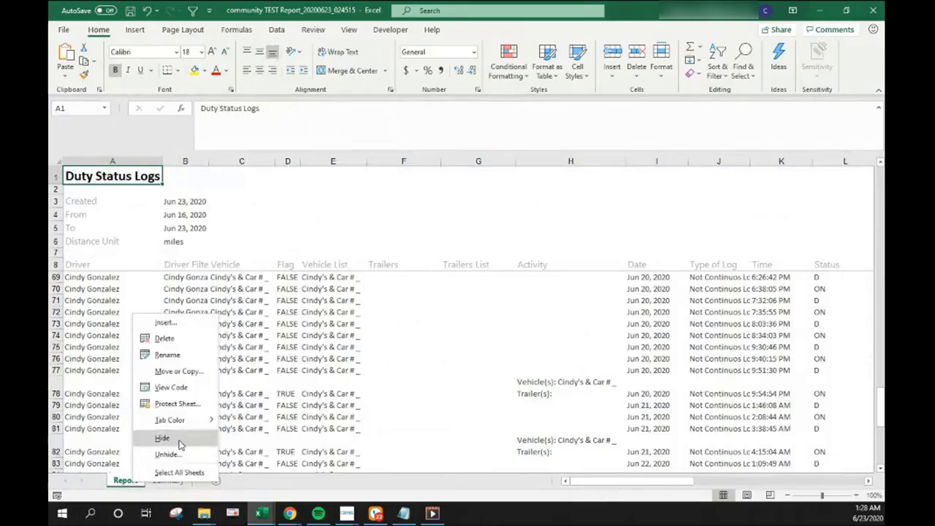
pyautogui.click(163, 438)
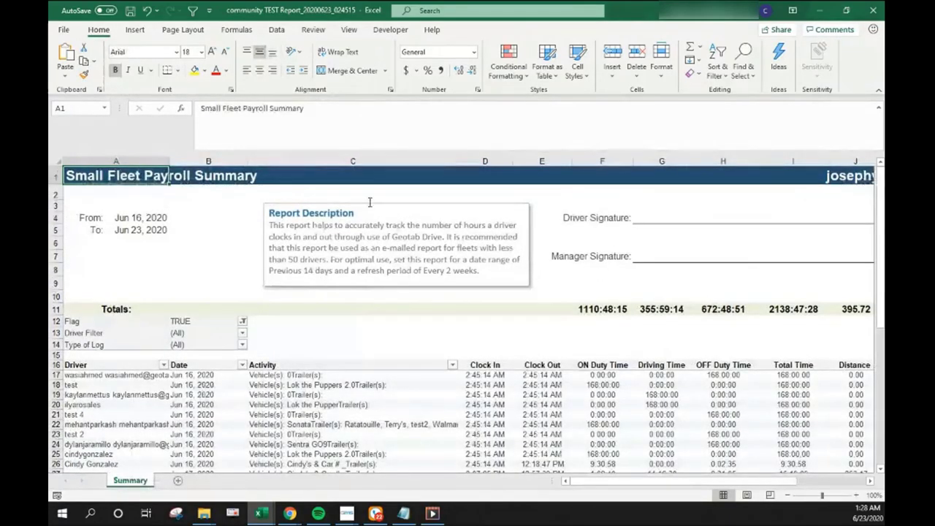
# Step: Delete the Report Description text box from the Summary sheet
pyautogui.click(366, 237)
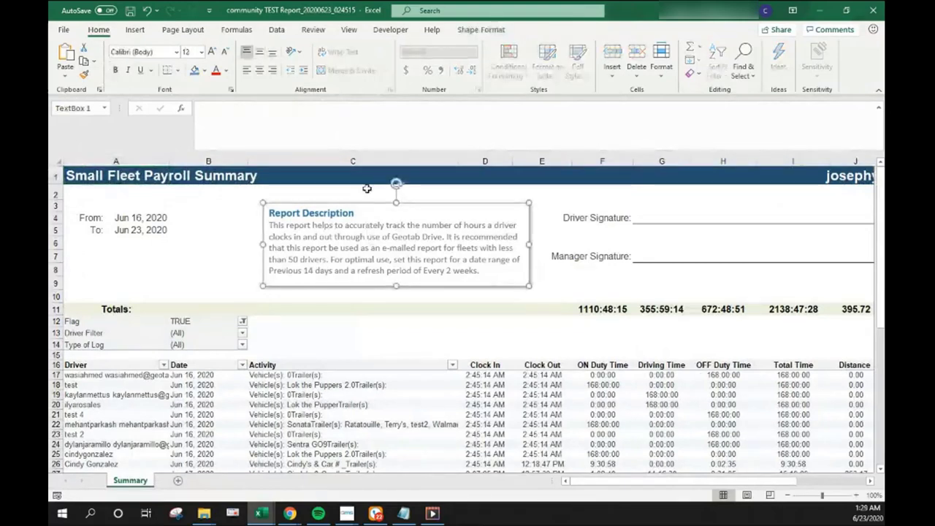
pyautogui.press('Delete')
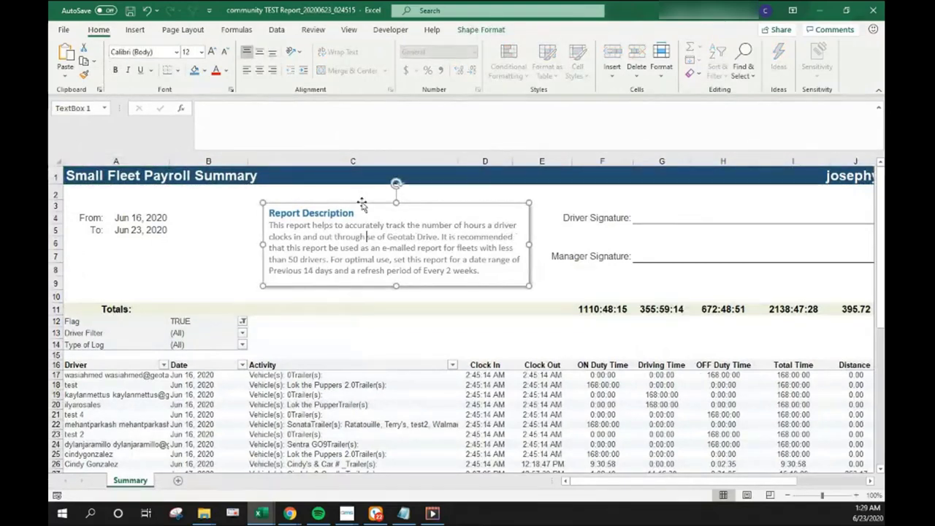
pyautogui.hotkey('ctrl', 'End')
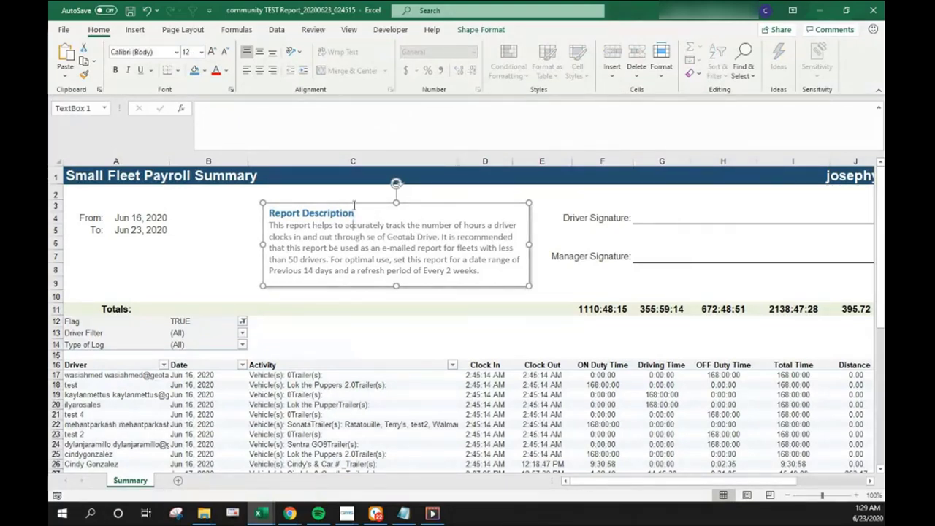
pyautogui.click(353, 202)
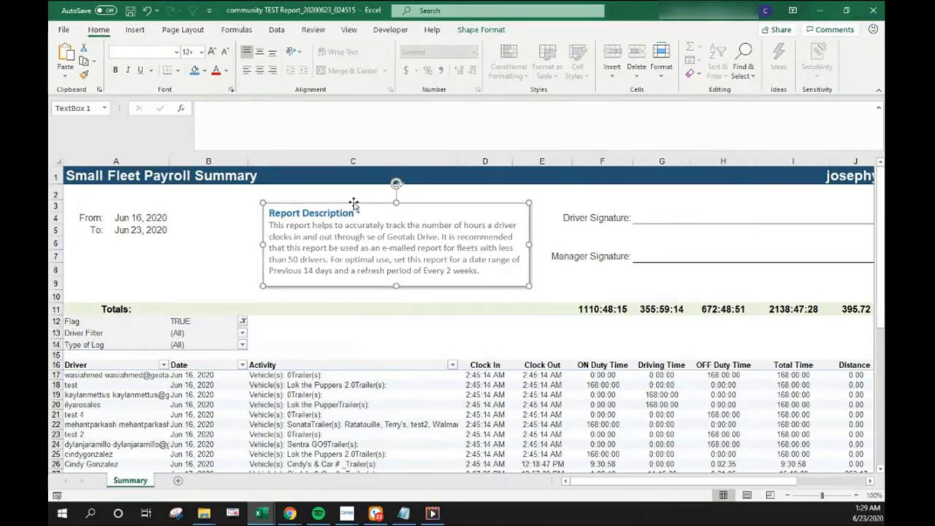
pyautogui.press('Delete')
# Step: Clear the Driver Signature and Manager Signature labels in E2:K8 and remove all borders from that range
pyautogui.moveTo(538, 187); pyautogui.dragTo(494, 271)
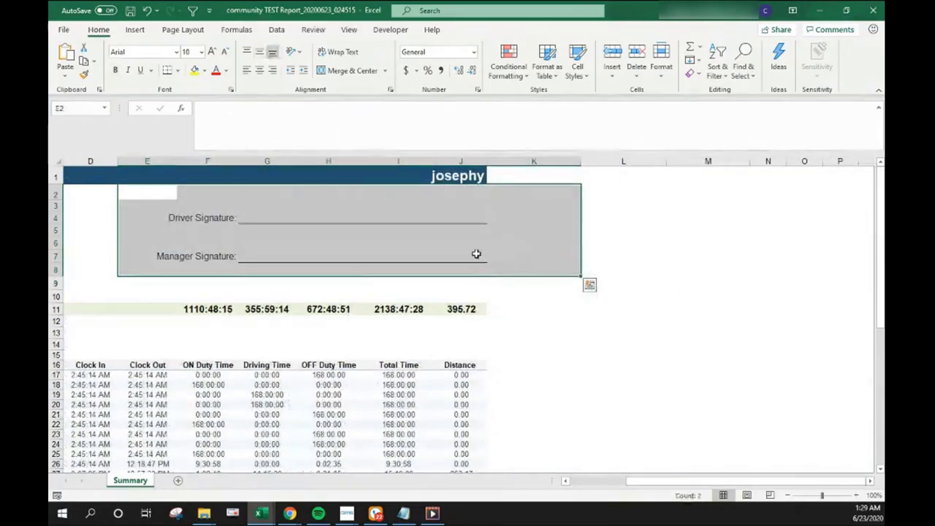
pyautogui.click(177, 73)
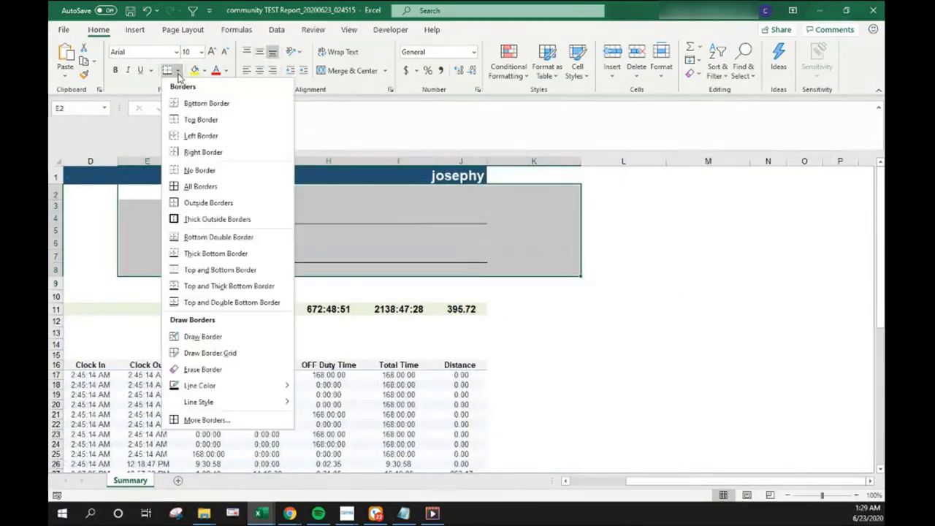
pyautogui.click(200, 170)
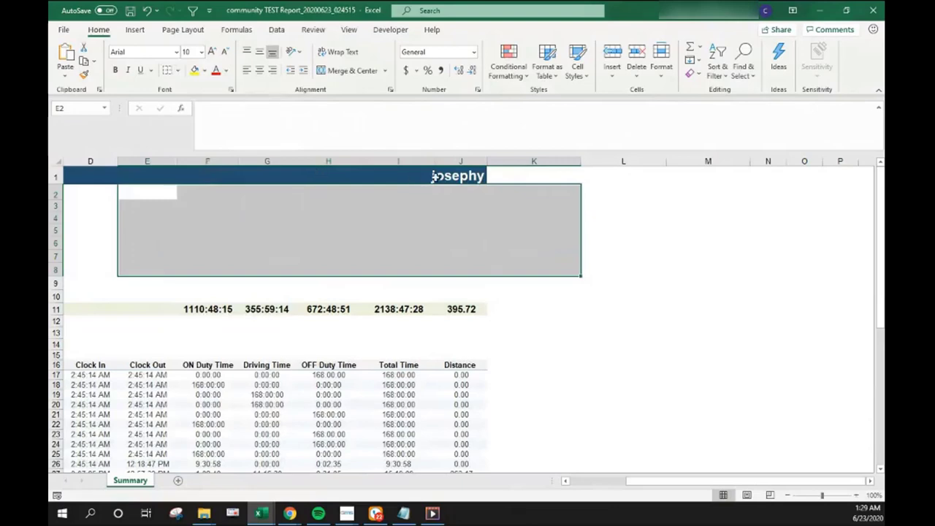
pyautogui.moveTo(651, 482); pyautogui.dragTo(570, 482)
pyautogui.click(84, 176)
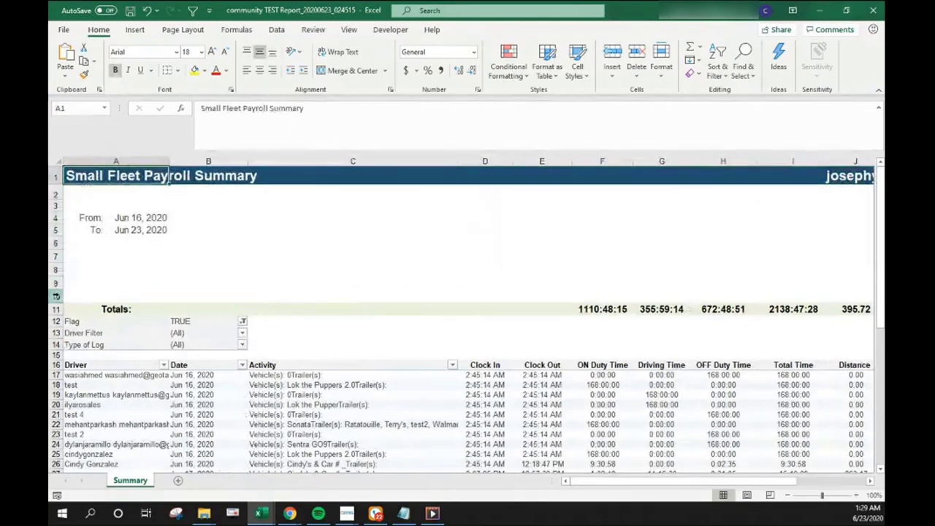
# Step: Delete the empty rows 7 to 10 above the Totals row and select cell A1
pyautogui.moveTo(55, 296); pyautogui.dragTo(58, 256)
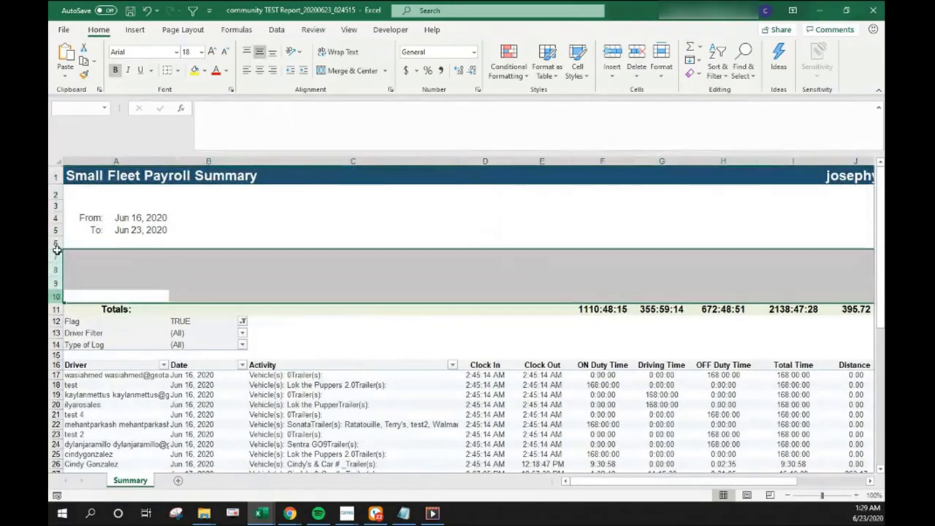
pyautogui.rightClick(54, 257)
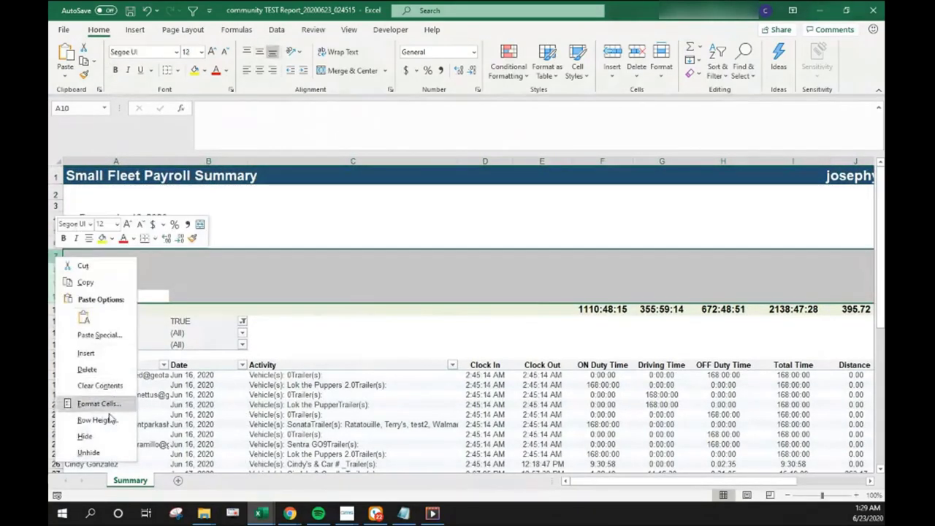
pyautogui.click(88, 369)
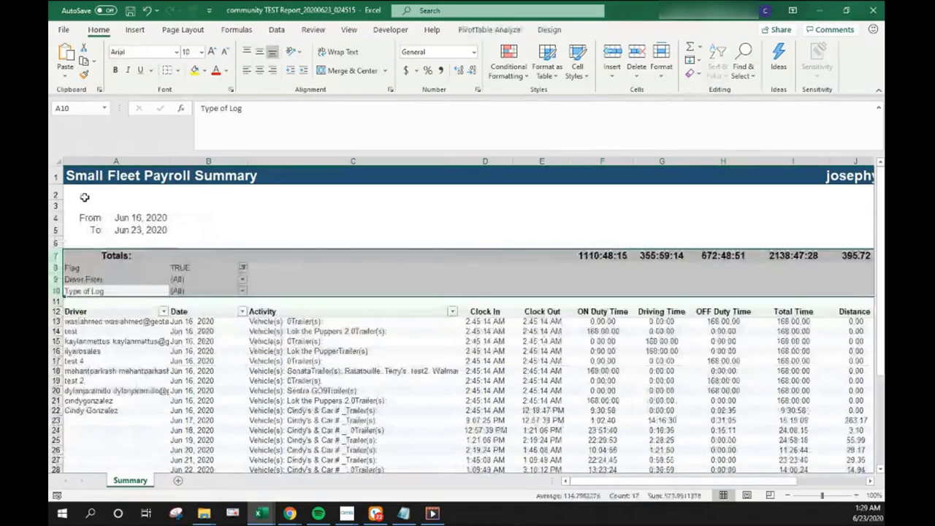
pyautogui.click(81, 177)
pyautogui.scroll(-1, 603, 341)
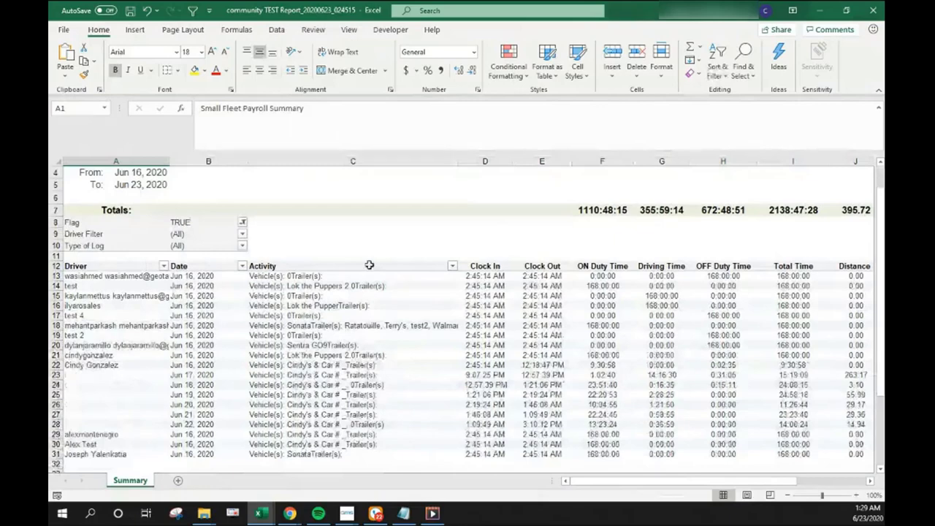
pyautogui.scroll(1, 176, 276)
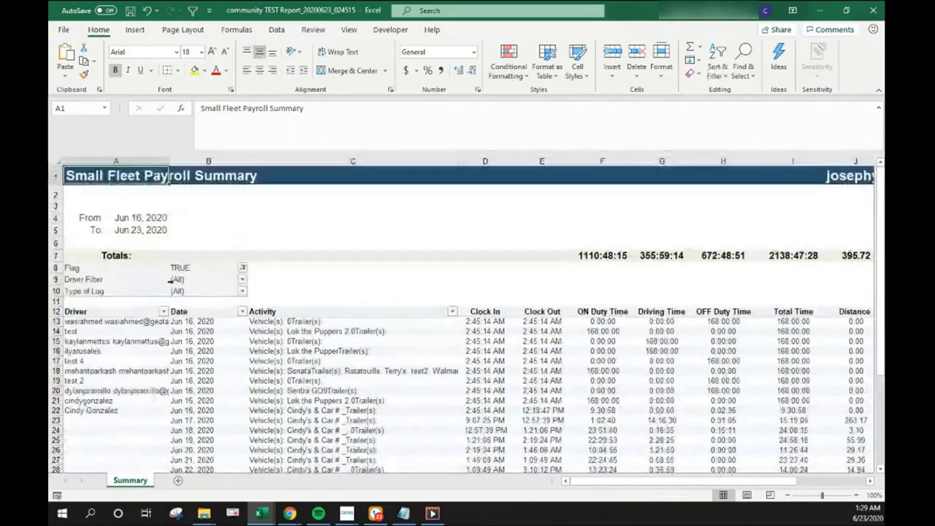
# Step: Save the workbook to the Desktop as an Excel Workbook named "community TEST Report_ 2.0"
pyautogui.click(64, 29)
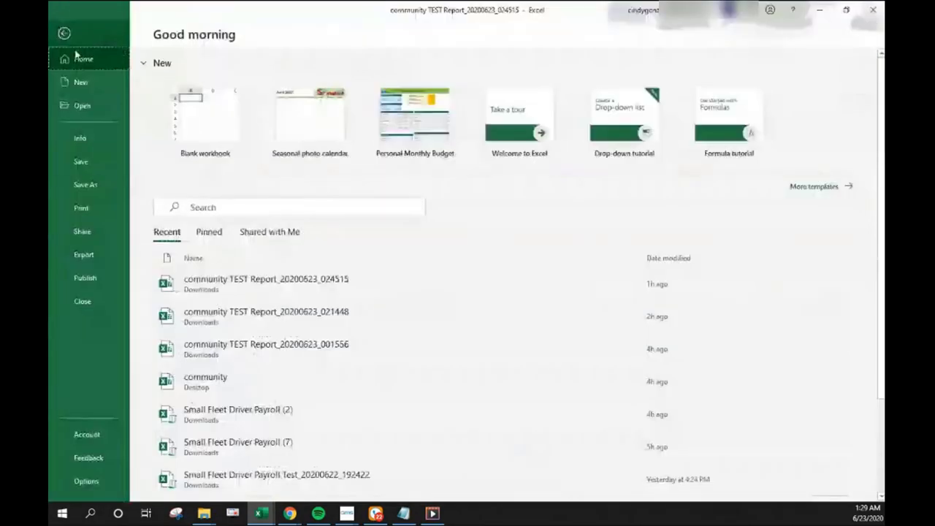
pyautogui.click(85, 186)
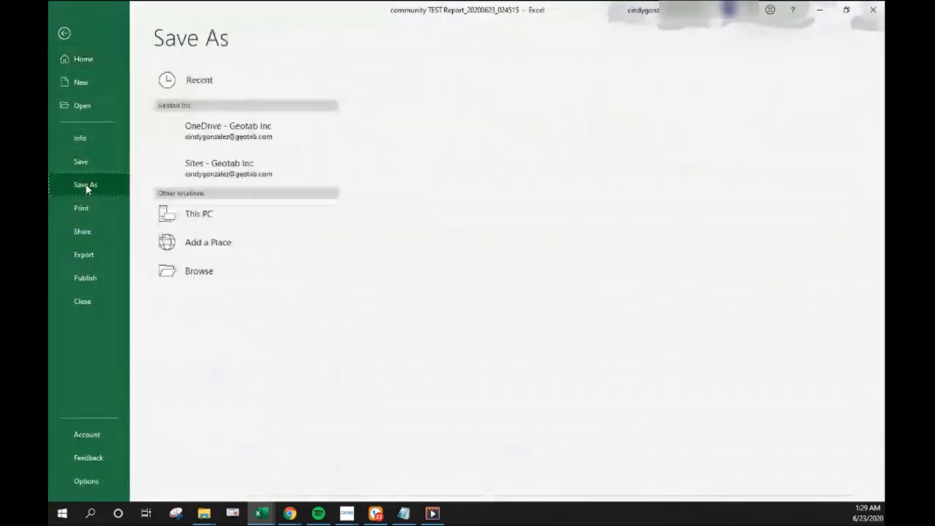
pyautogui.click(214, 273)
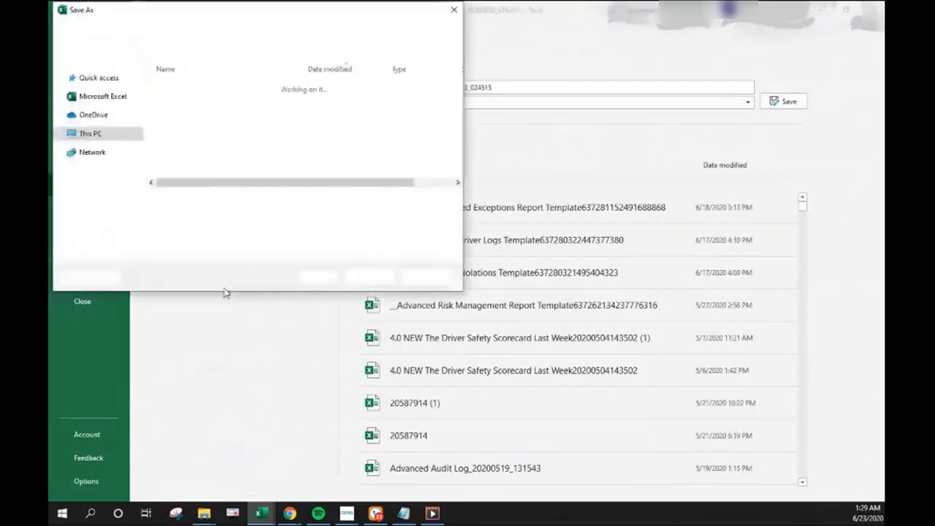
pyautogui.click(110, 97)
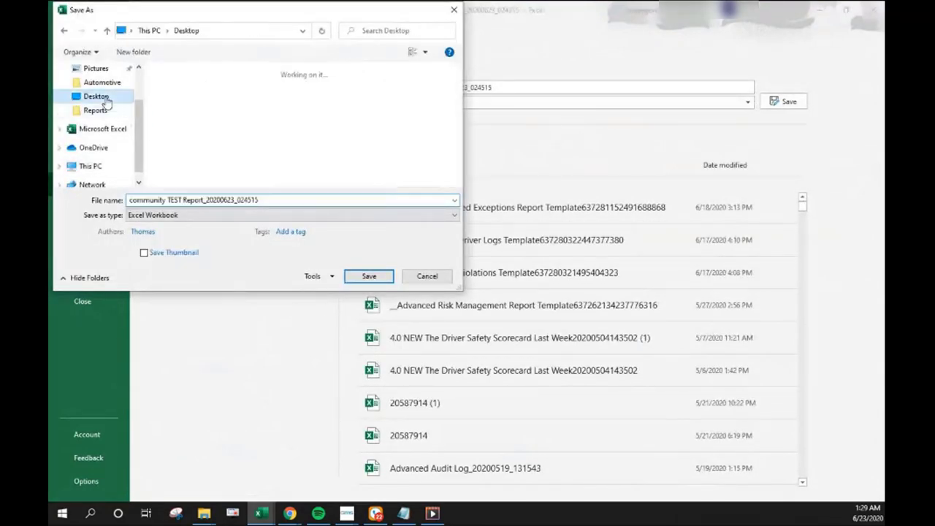
pyautogui.click(289, 201)
pyautogui.hotkey('ctrl', 'a')
pyautogui.moveTo(205, 200); pyautogui.dragTo(322, 202)
pyautogui.press('BackSpace')
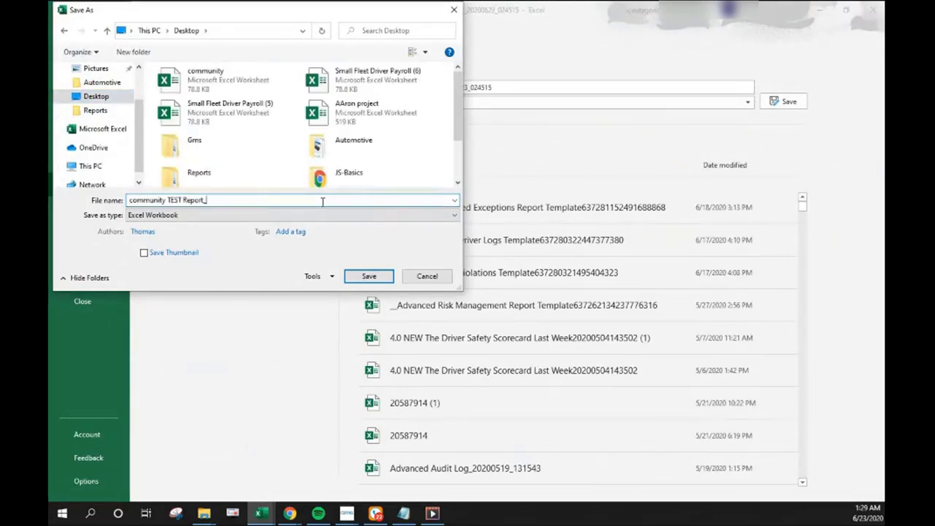
pyautogui.write('2.0')
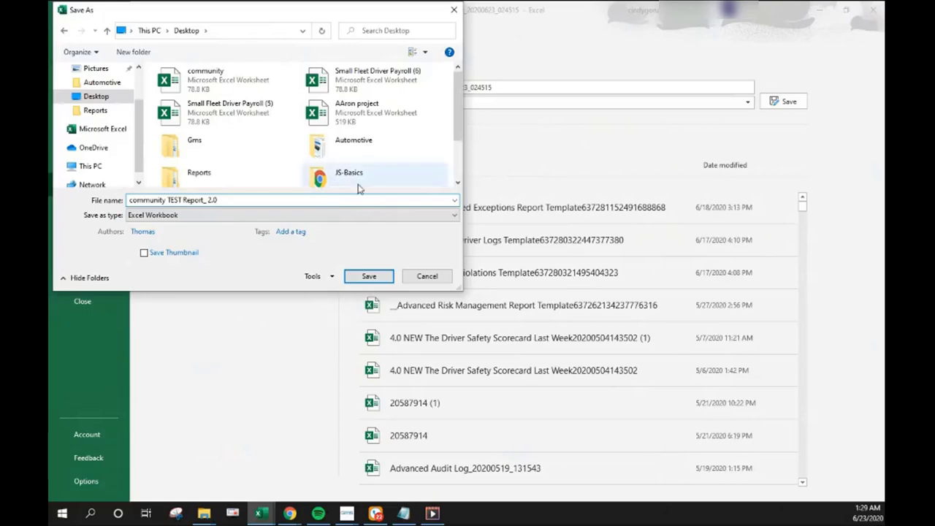
pyautogui.click(369, 277)
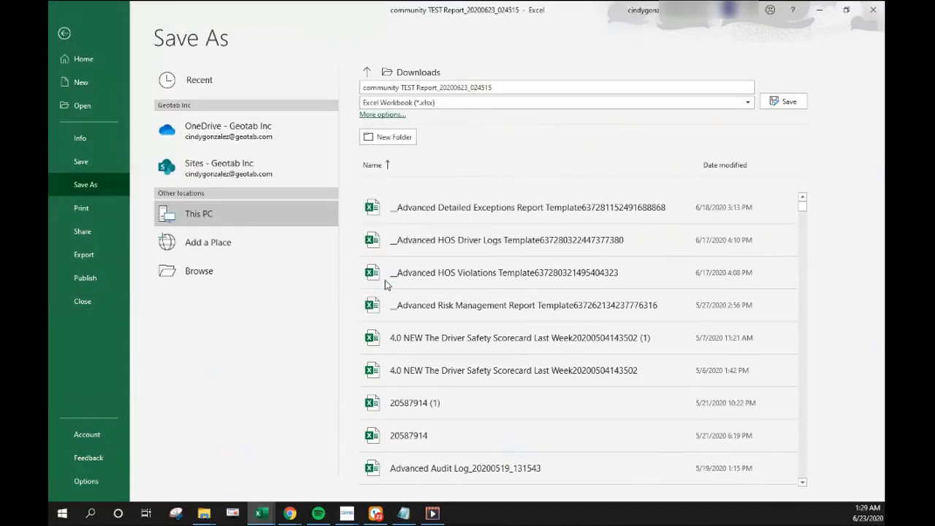
# Step: Switch to MyGeotab in Chrome, search the Report Views for "Tes" and open the community TEST Report setup
pyautogui.hotkey('alt', 'Tab')
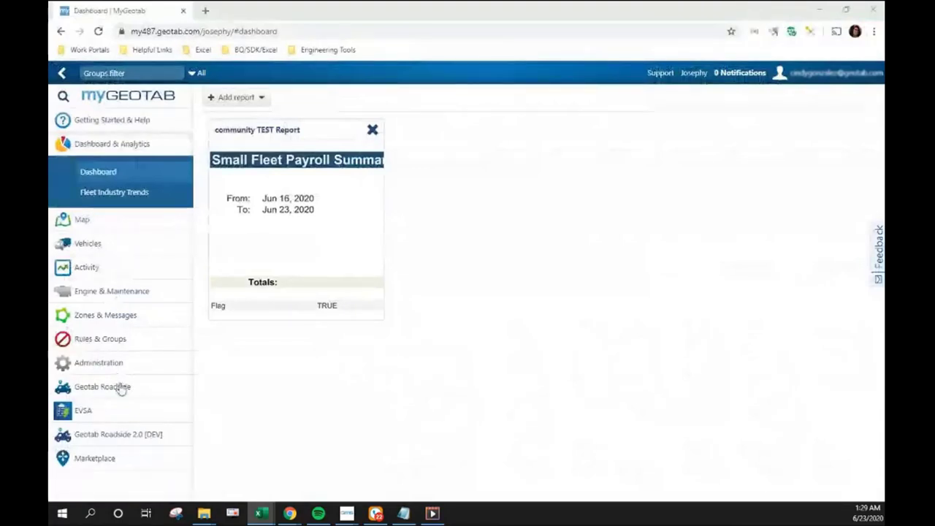
pyautogui.click(119, 365)
pyautogui.moveTo(143, 422)
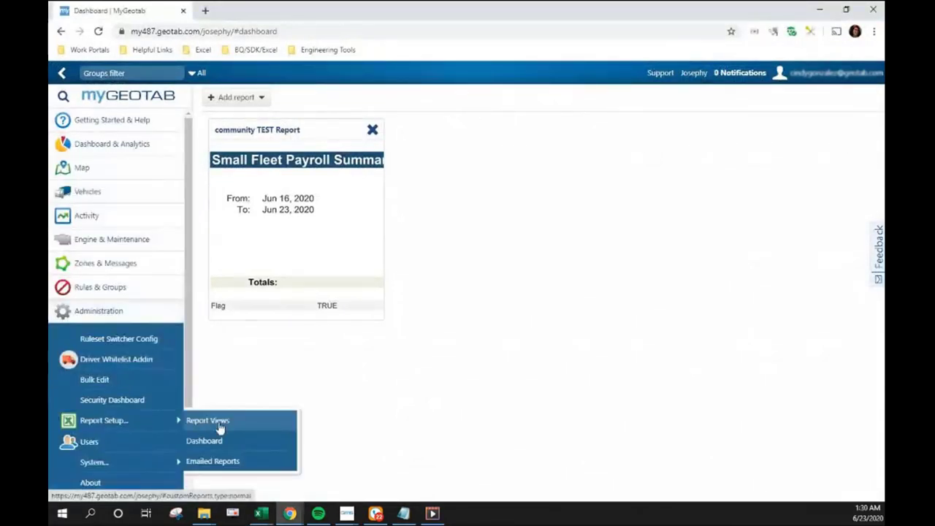
pyautogui.click(219, 427)
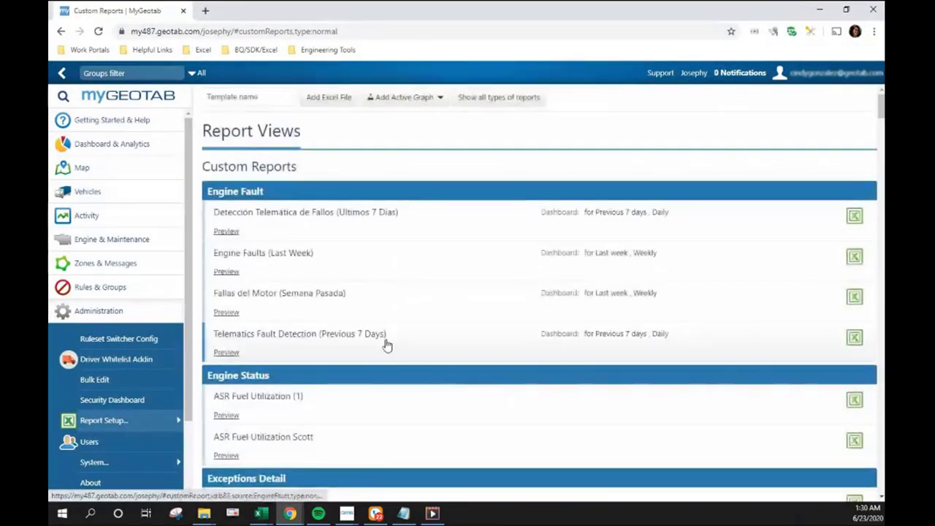
pyautogui.scroll(-3, 400, 341)
pyautogui.scroll(2, 400, 340)
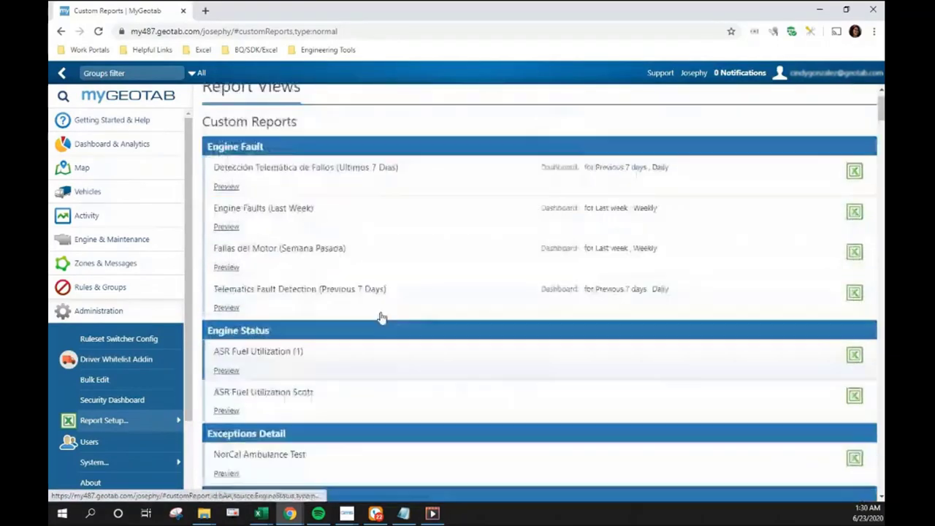
pyautogui.scroll(1, 382, 318)
pyautogui.click(249, 95)
pyautogui.write('Tes')
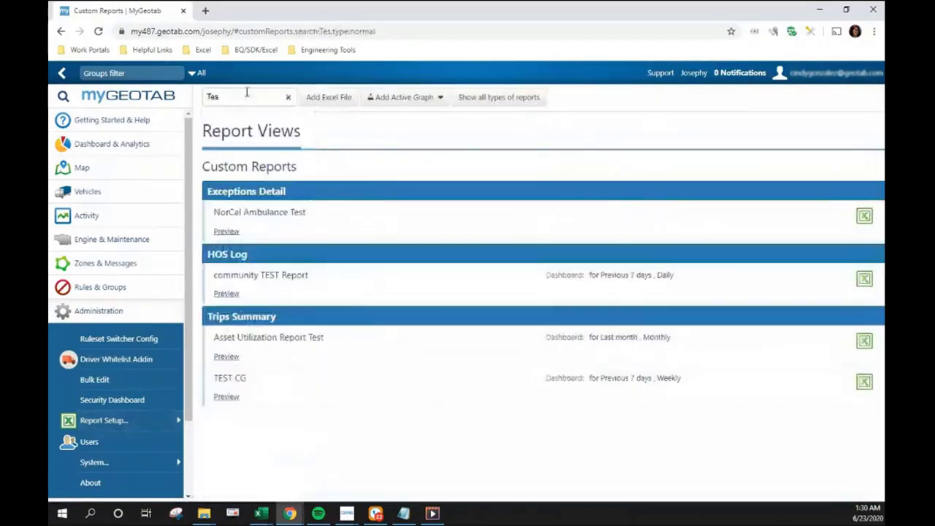
pyautogui.click(317, 294)
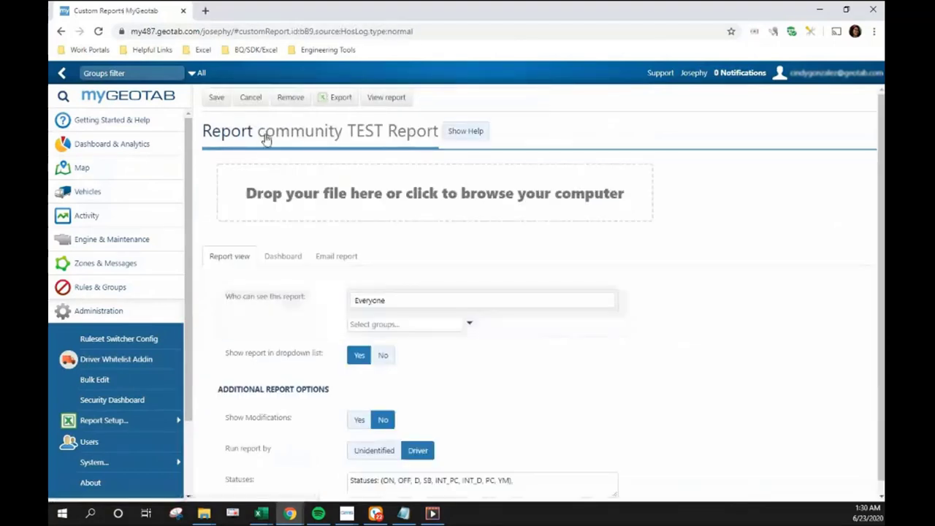
# Step: Rename the report "Community TEST Report", upload "community TEST Report_ 2.0" from the Desktop as its template and save it
pyautogui.click(264, 135)
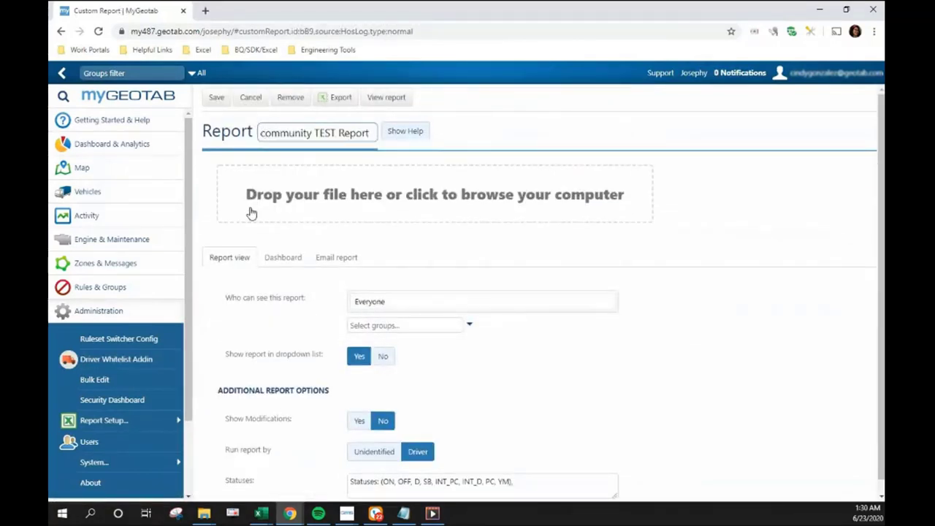
pyautogui.press('BackSpace')
pyautogui.write('C')
pyautogui.click(359, 198)
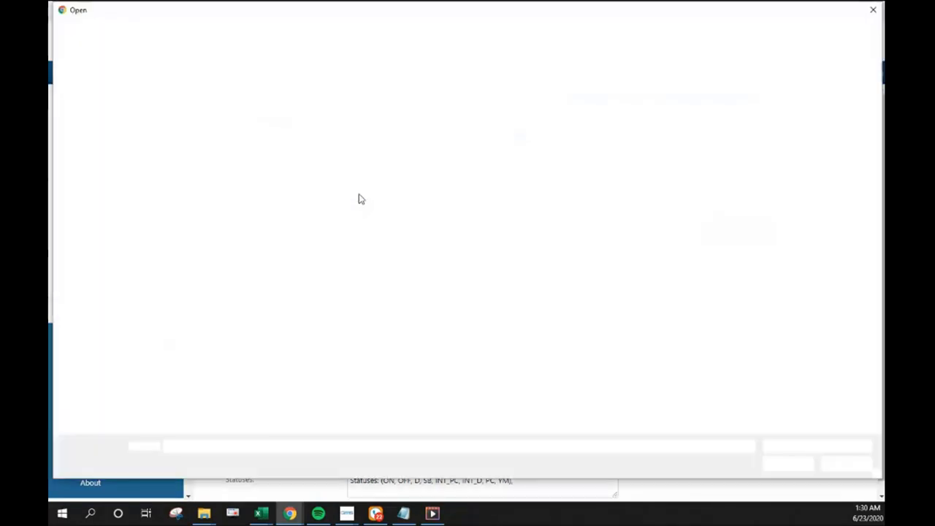
pyautogui.click(255, 83)
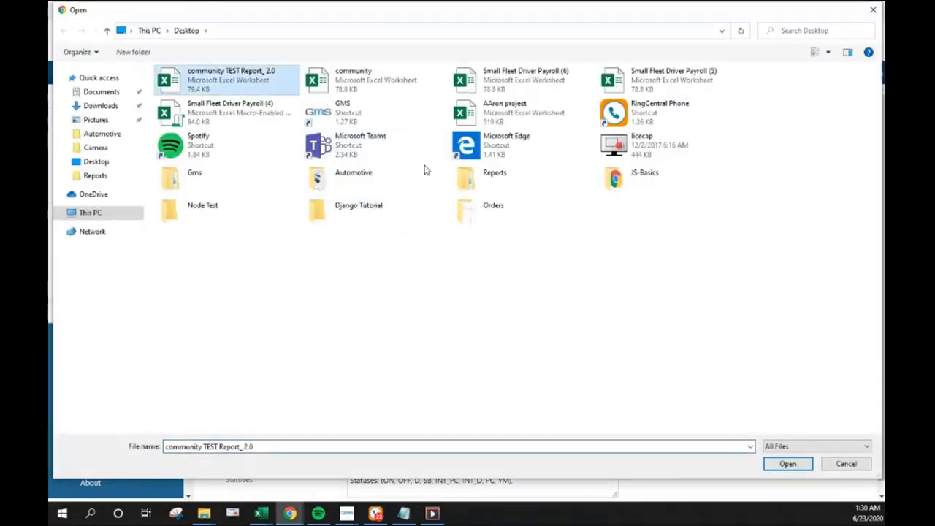
pyautogui.click(787, 464)
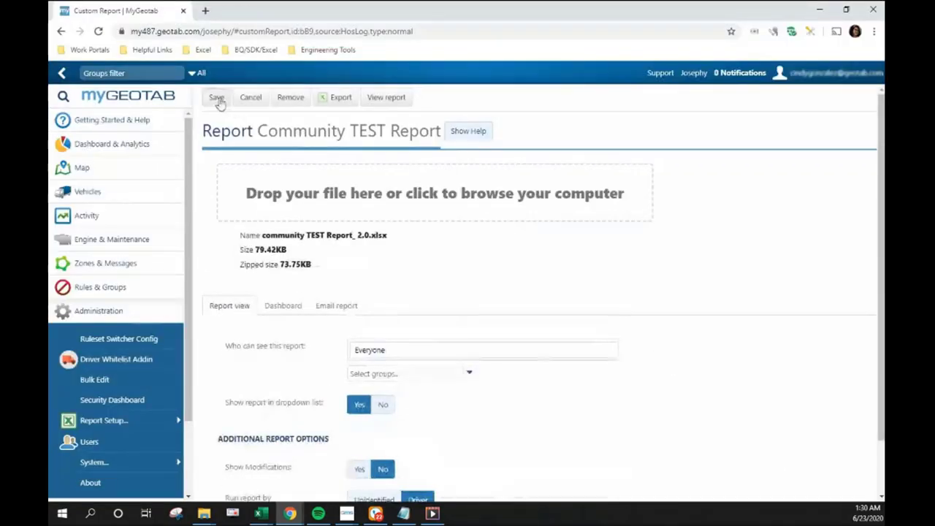
pyautogui.click(218, 99)
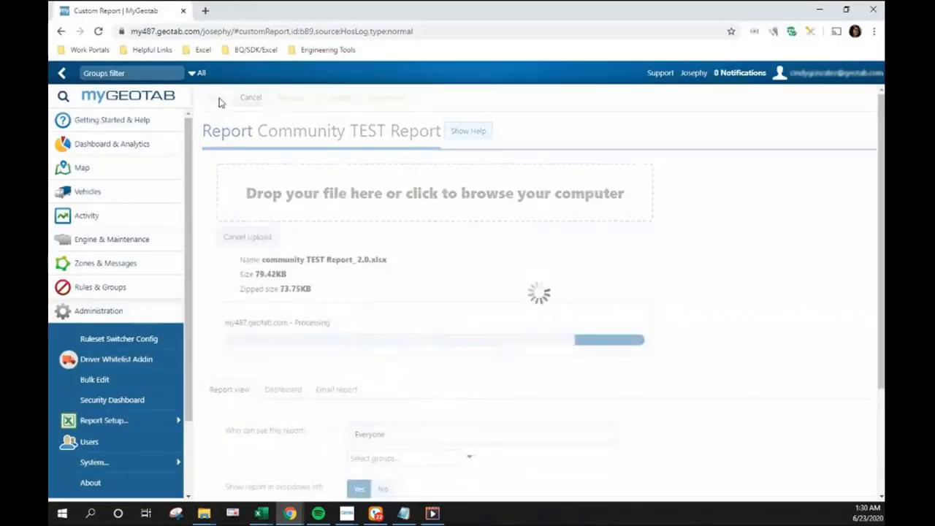
# Step: Download the Community TEST Report from the MyGeotab dashboard and open it in Excel with editing enabled
pyautogui.click(130, 152)
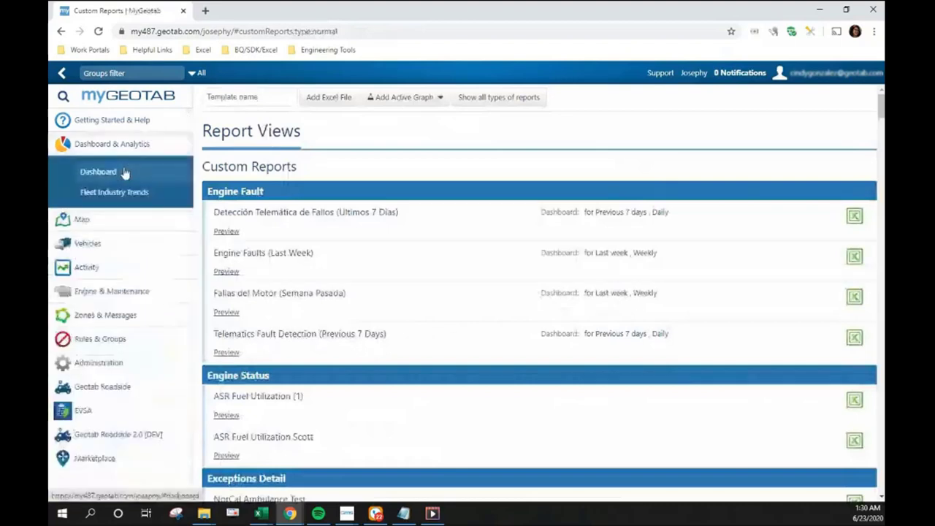
pyautogui.click(125, 171)
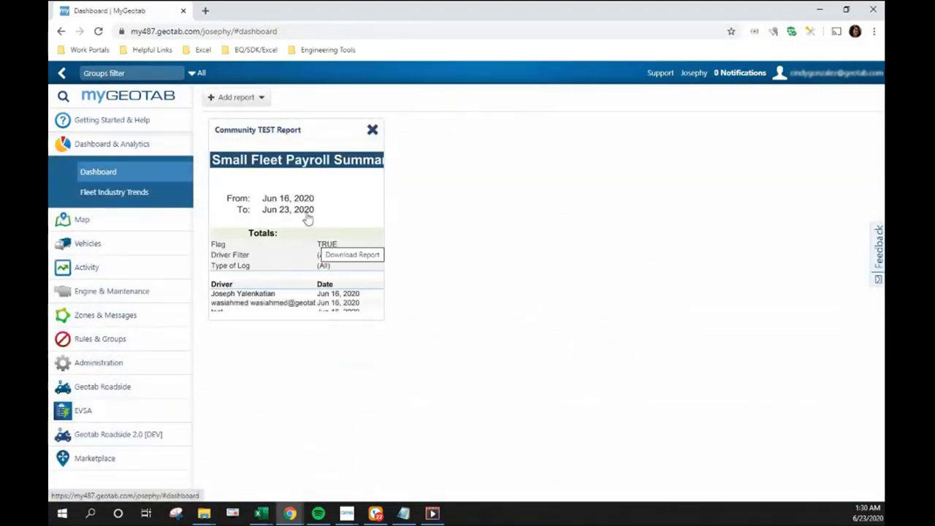
pyautogui.click(308, 219)
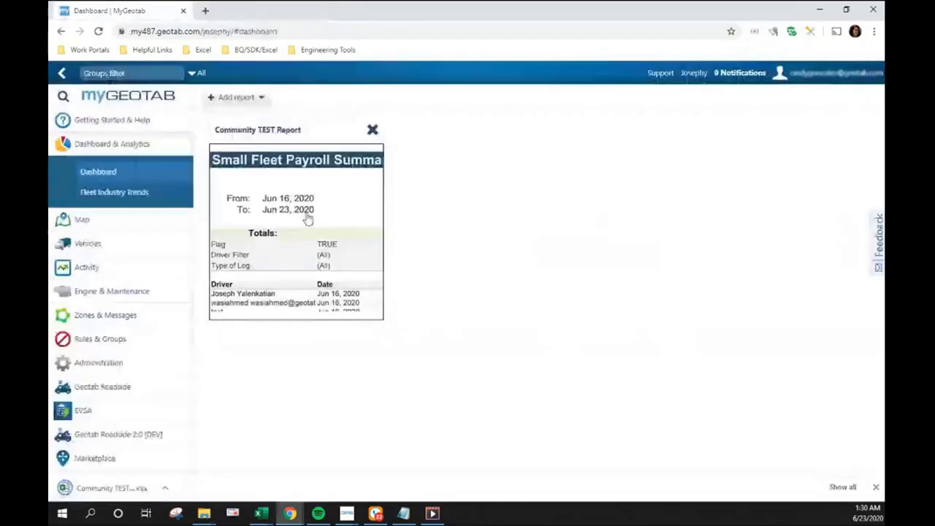
pyautogui.click(120, 488)
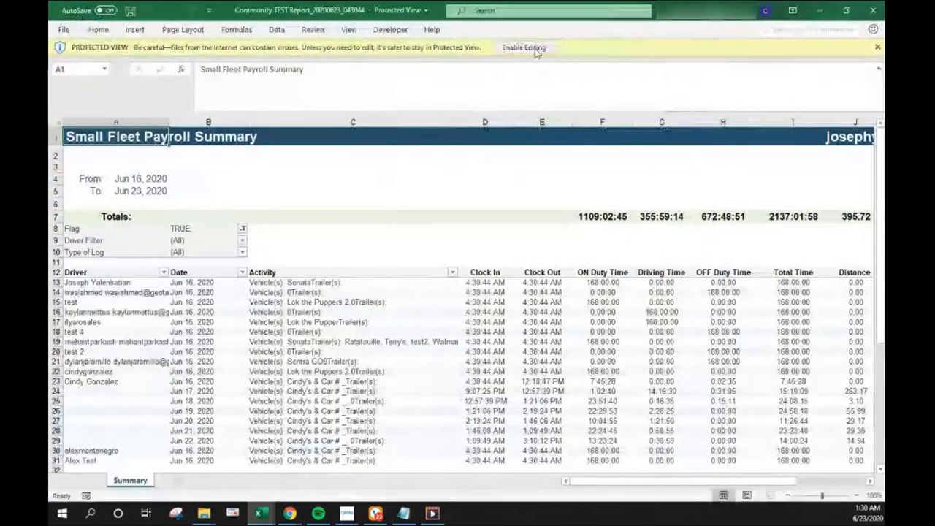
pyautogui.click(524, 47)
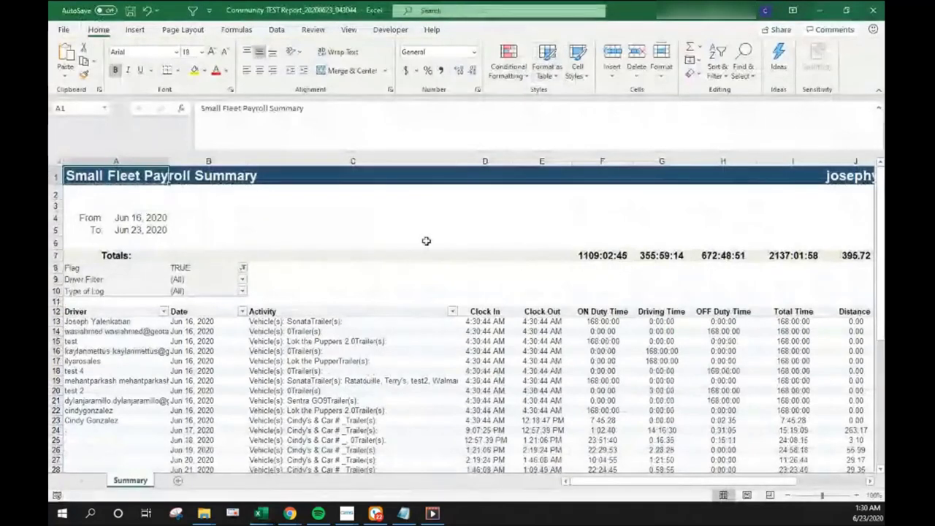
# Step: Examine the downloaded Summary sheet's totals, pivot filters and driver rows from the header to the last entry
pyautogui.scroll(-2, 426, 241)
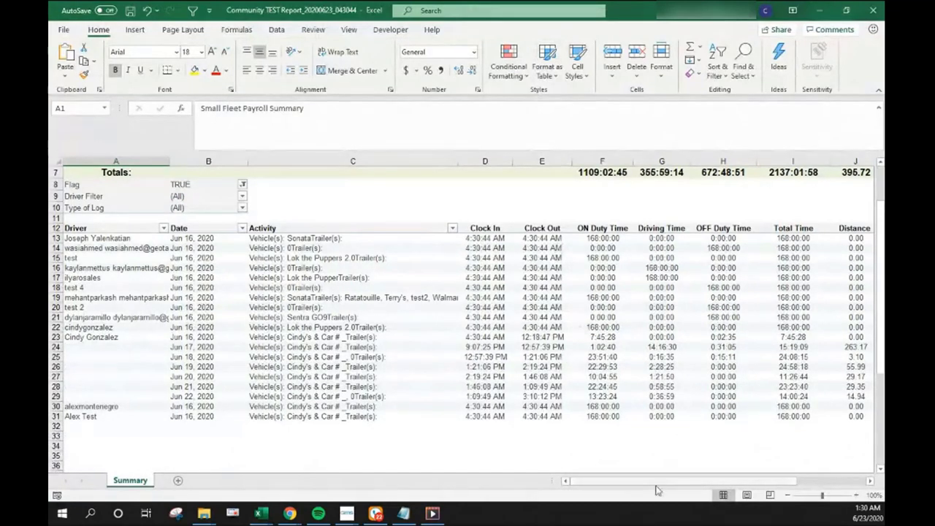
pyautogui.moveTo(658, 481); pyautogui.dragTo(632, 481)
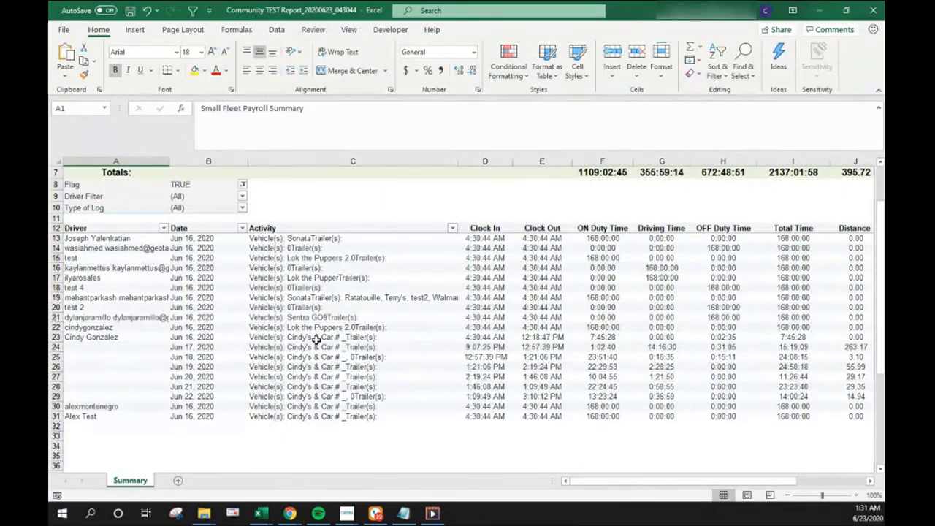
pyautogui.scroll(2, 355, 338)
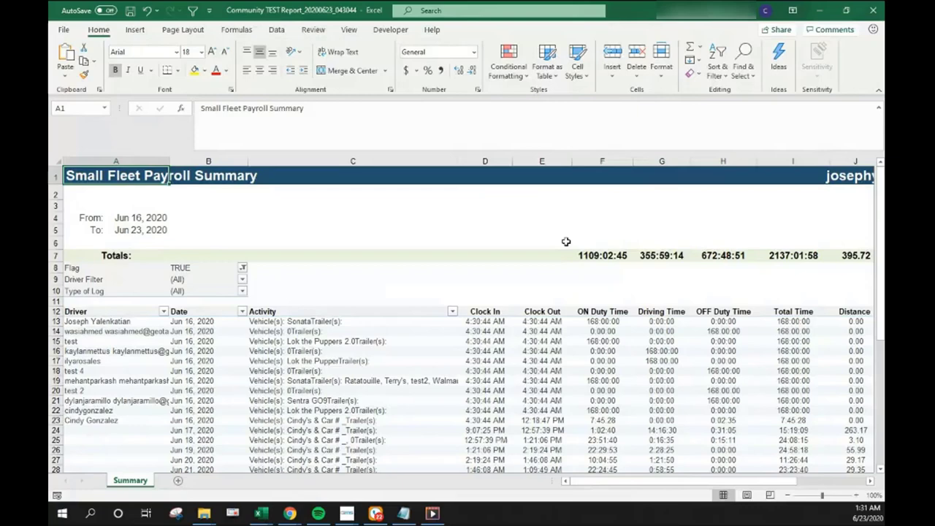
pyautogui.scroll(-2, 566, 241)
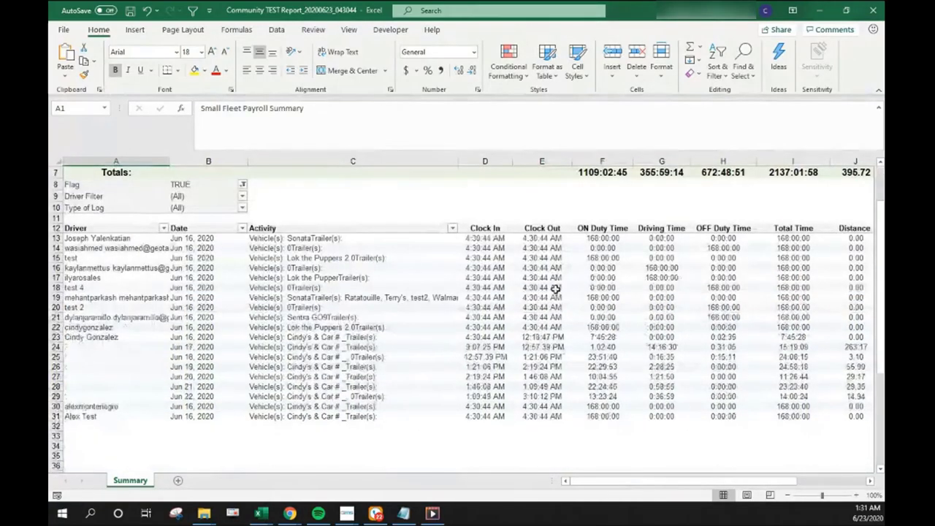
pyautogui.moveTo(555, 289)
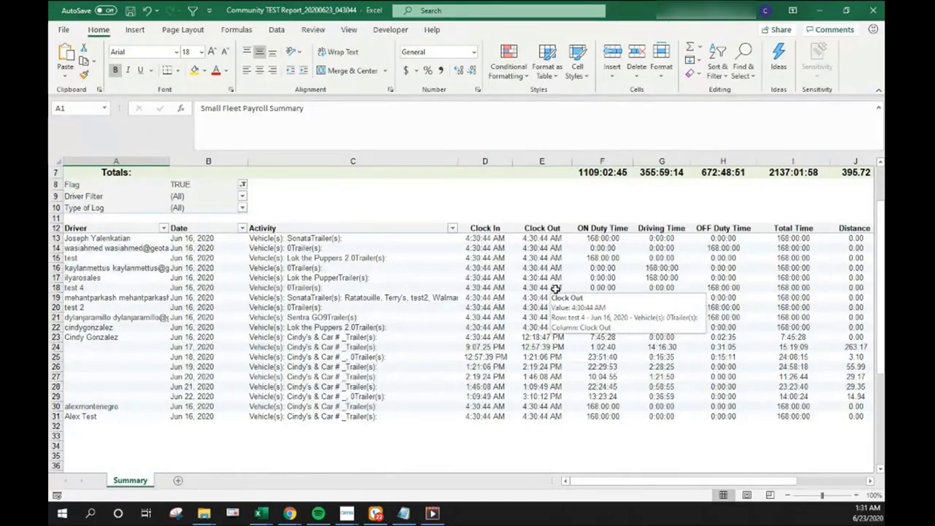
pyautogui.scroll(2, 555, 289)
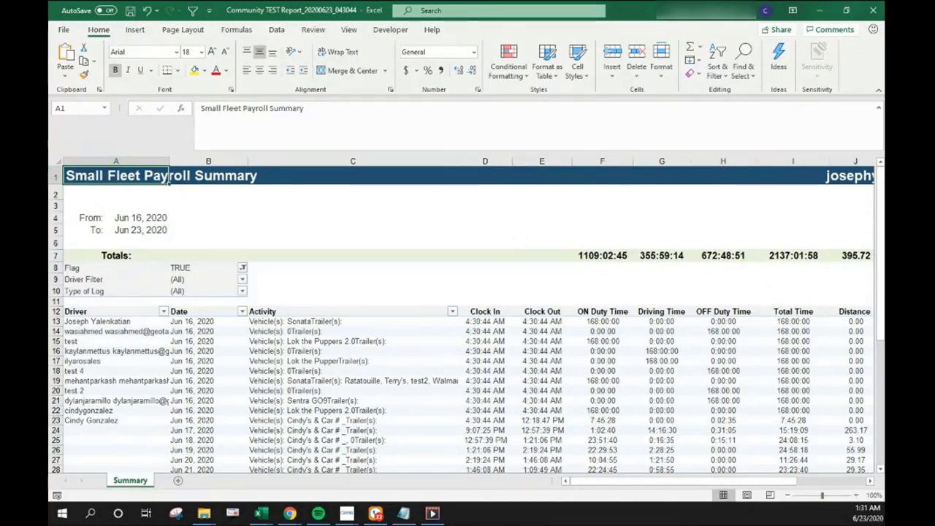
pyautogui.scroll(-2, 541, 299)
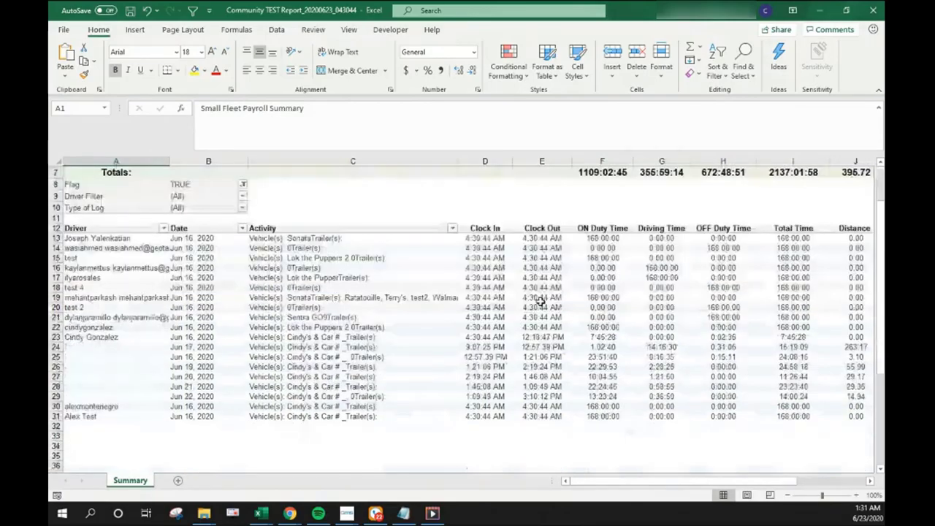
pyautogui.scroll(-2, 537, 303)
pyautogui.scroll(4, 529, 307)
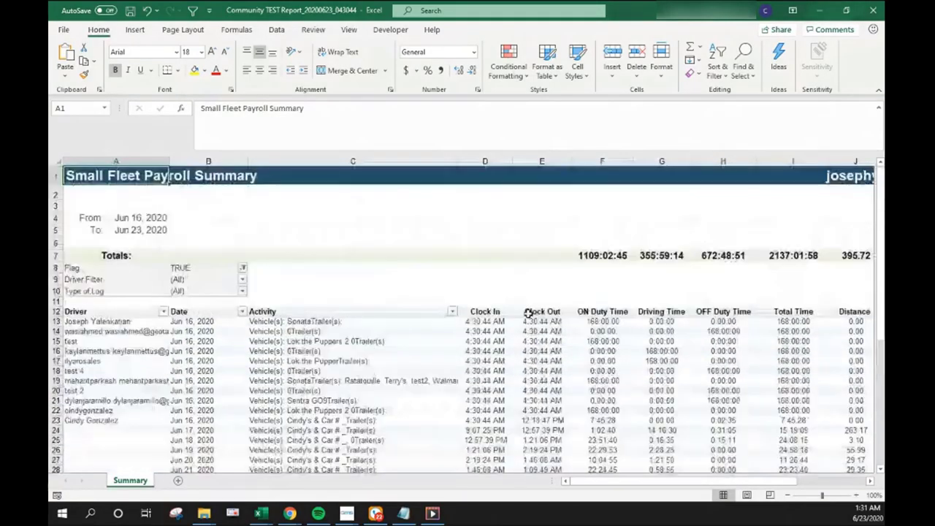
pyautogui.scroll(-3, 531, 369)
pyautogui.scroll(3, 532, 350)
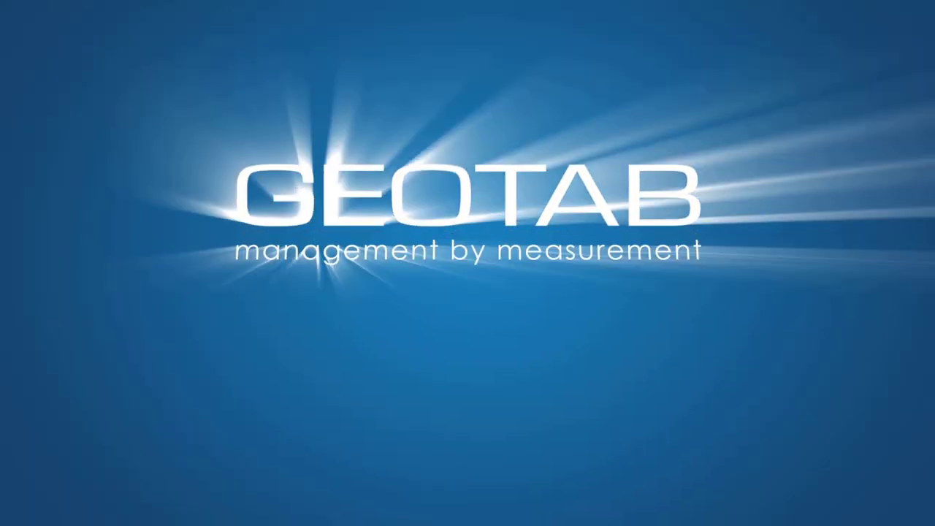